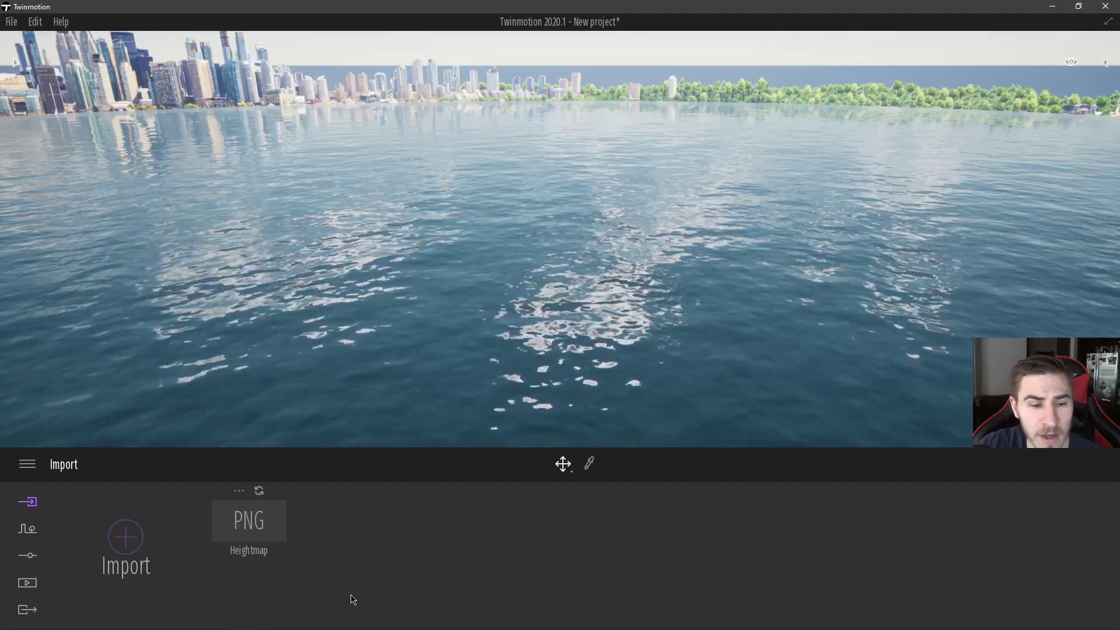
Step: Remove the existing Heightmap import and check the scenegraph for remaining objects
click(240, 490)
click(240, 471)
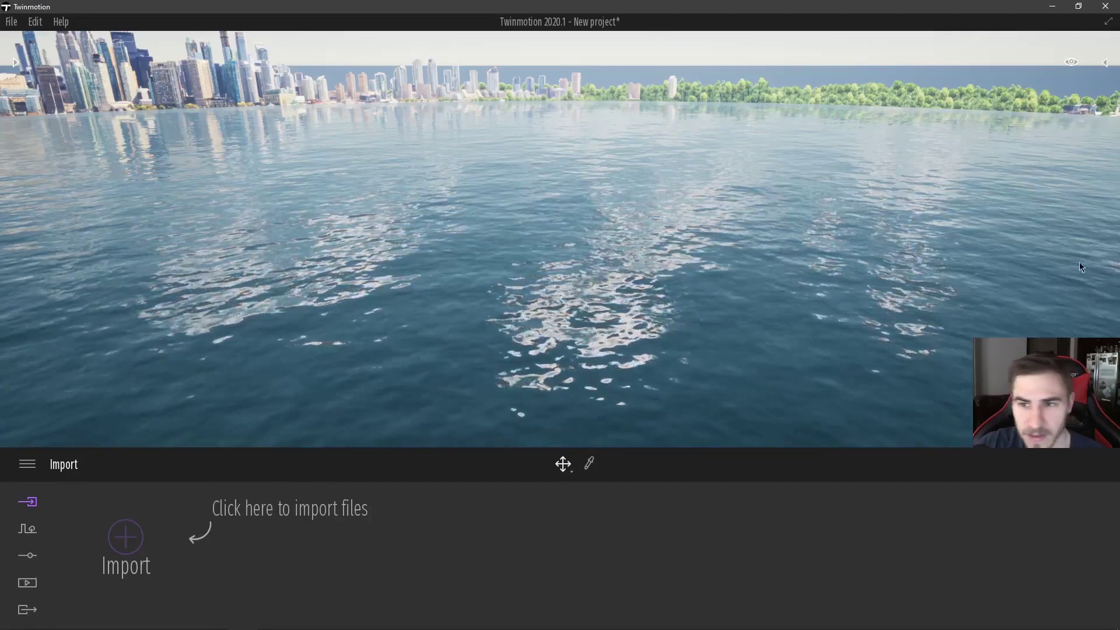
click(1104, 63)
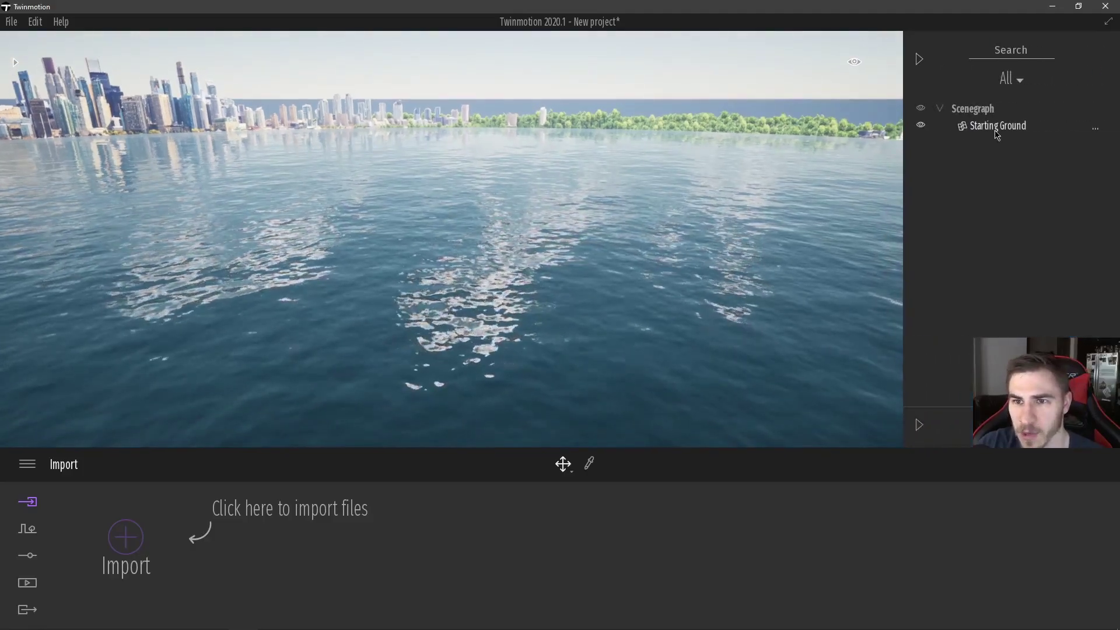
mouse_move(1103, 141)
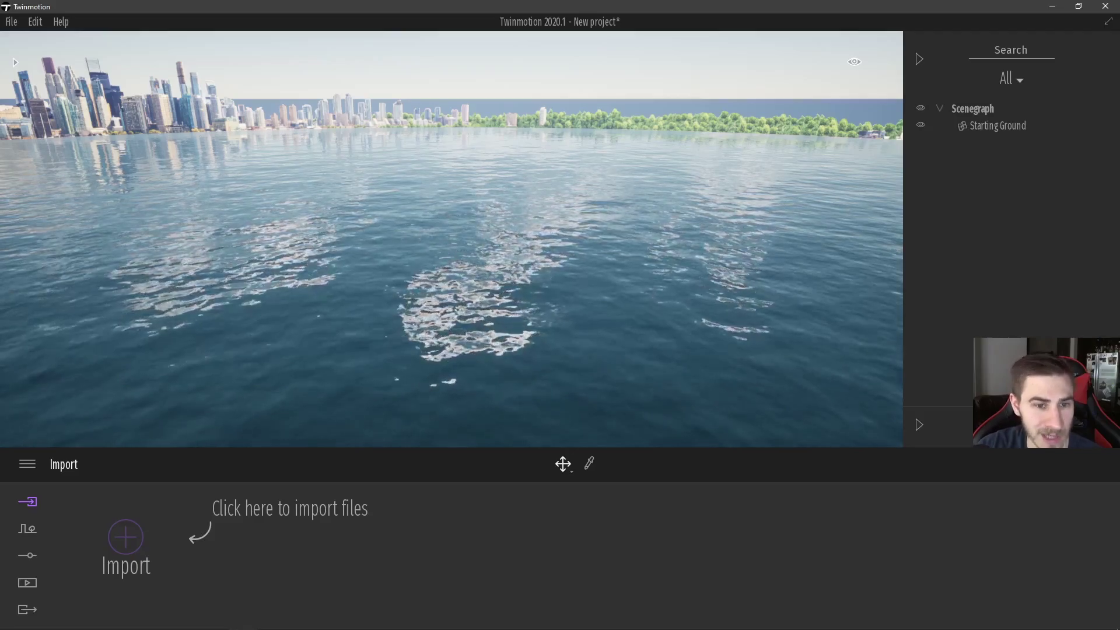
right_drag(620, 235, 615, 226)
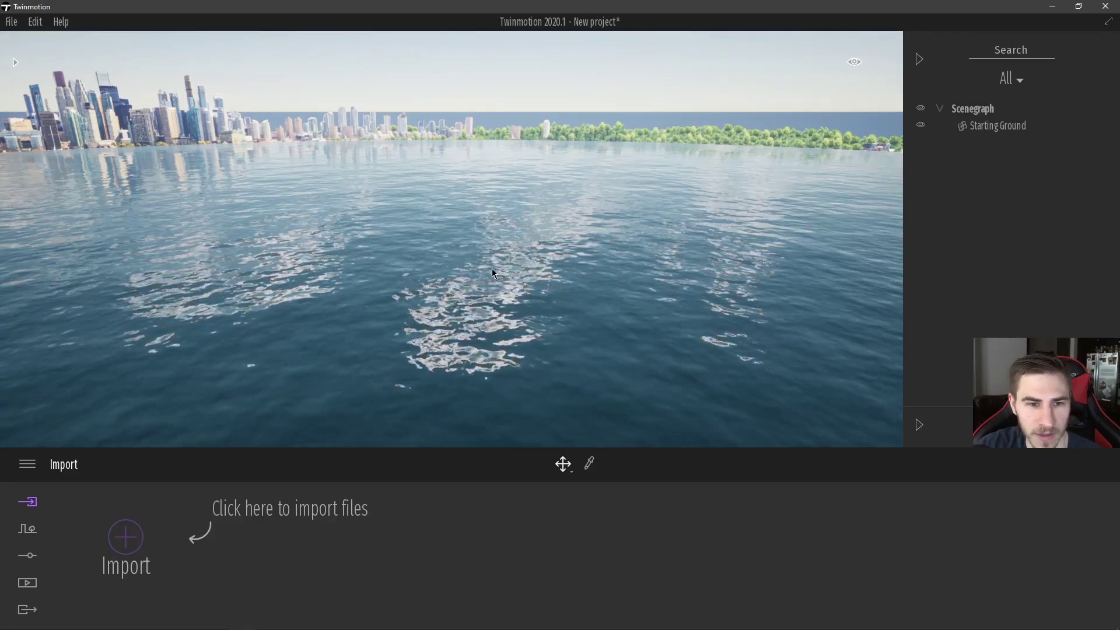
click(919, 59)
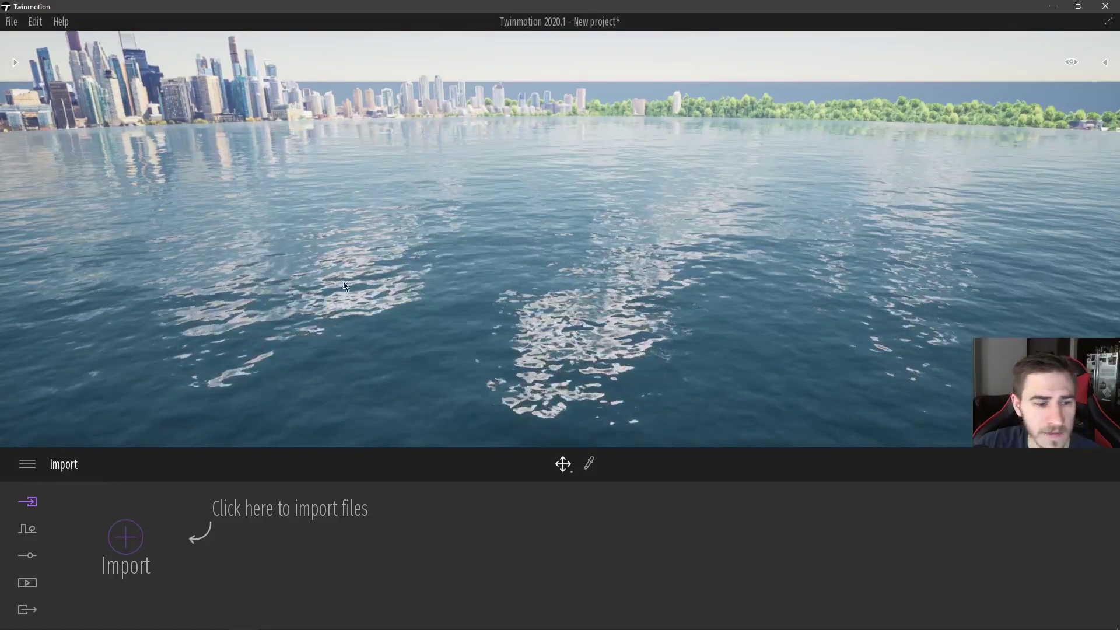
Step: Set up a landscape import with its options shown, filter the files to heightmaps, and load the Heightmap file
click(145, 543)
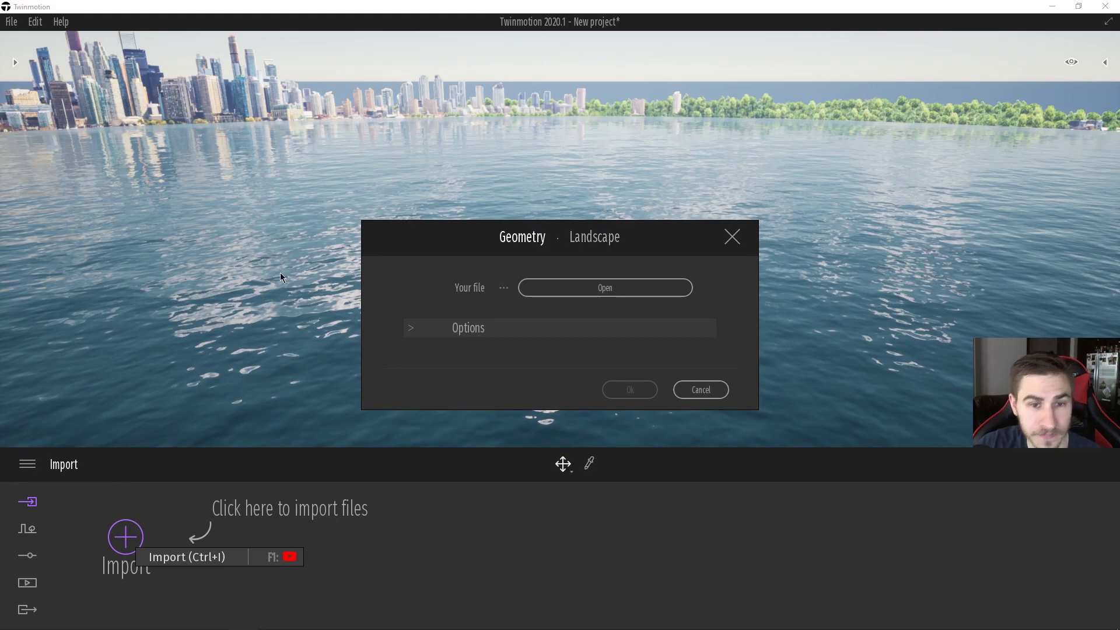
click(601, 239)
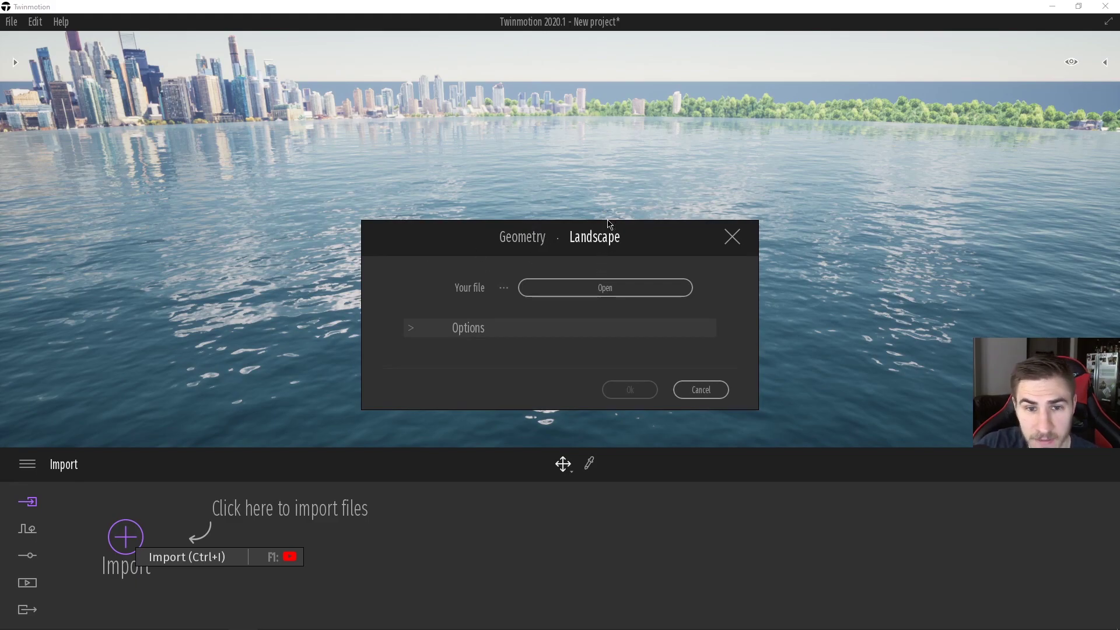
click(413, 330)
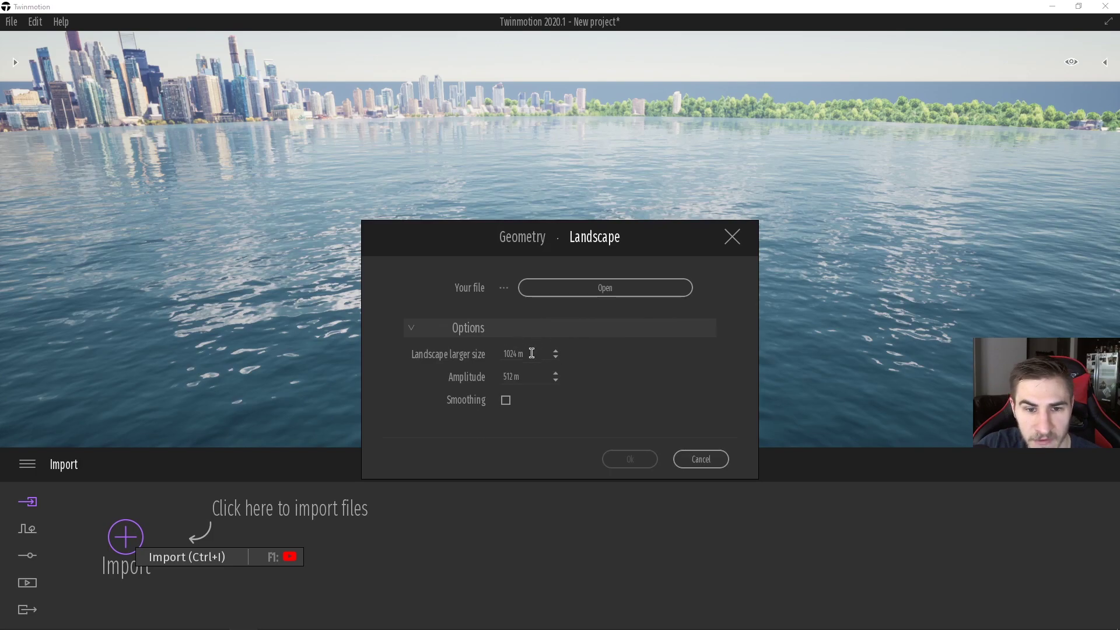
click(681, 286)
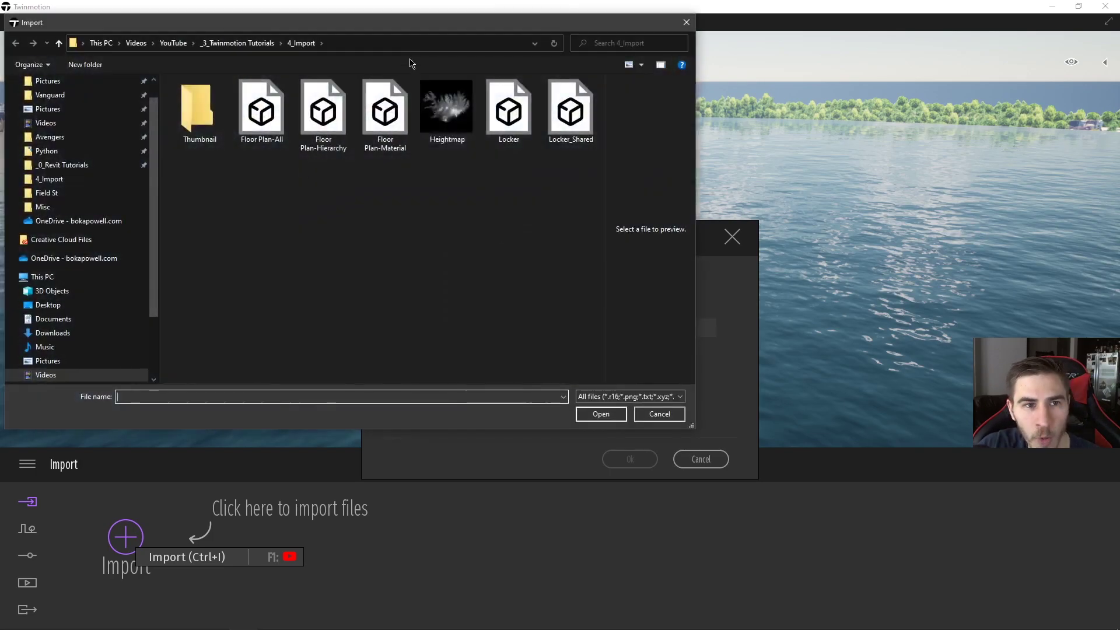
drag(394, 33, 523, 95)
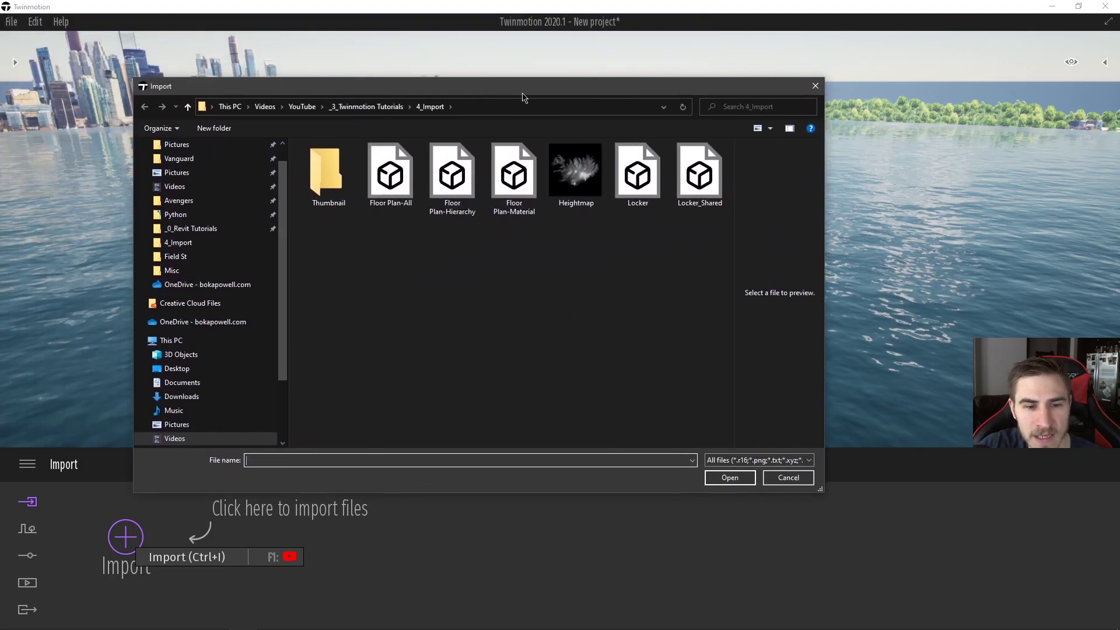
click(746, 461)
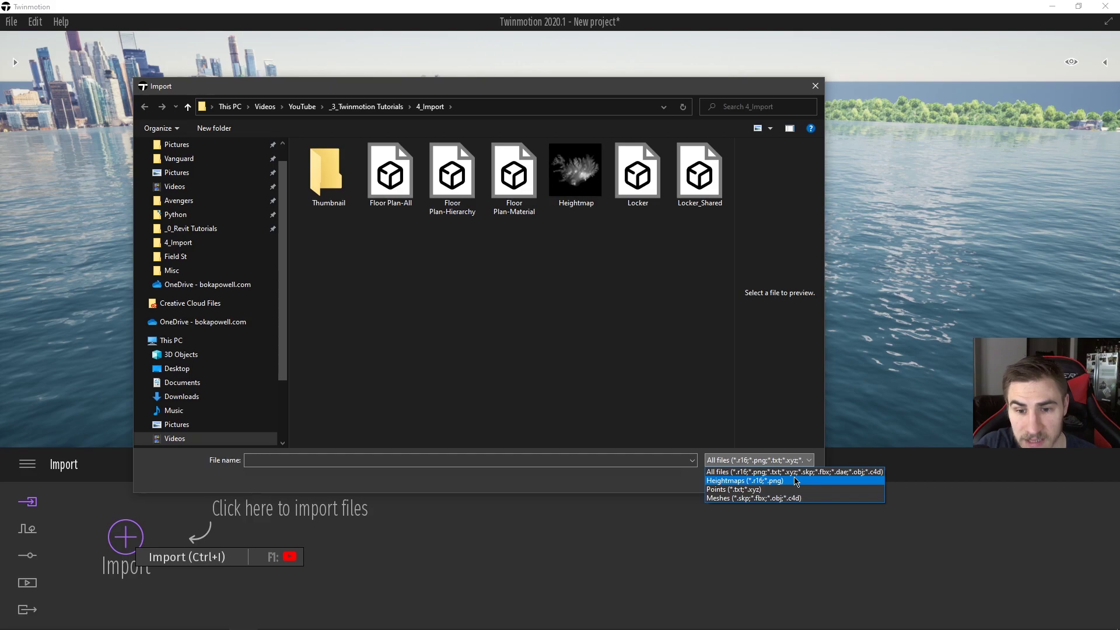
click(756, 482)
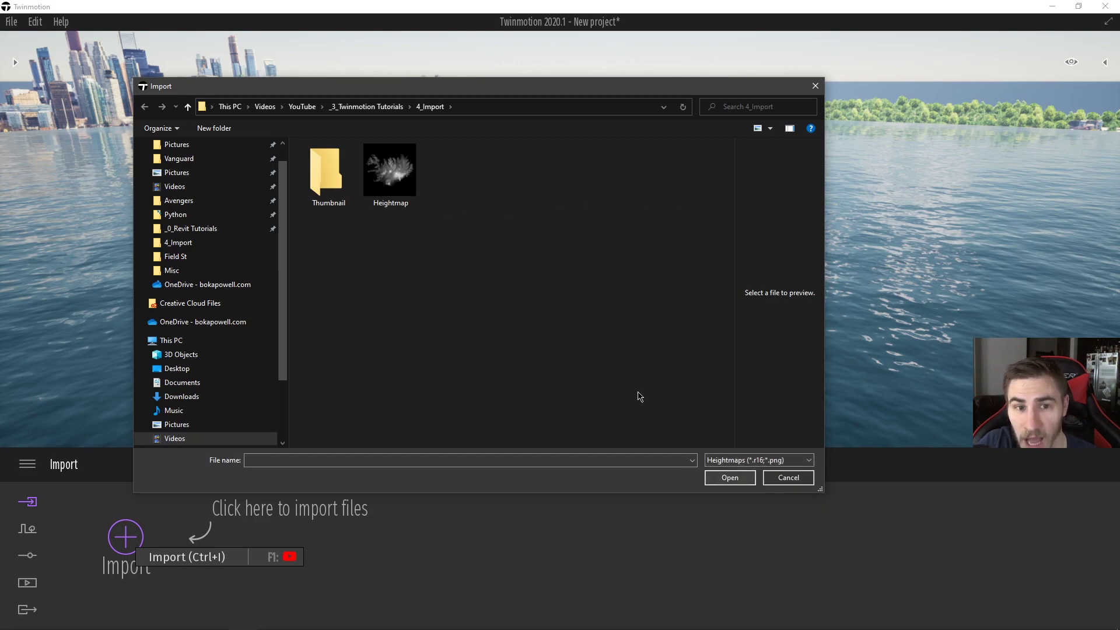
click(390, 175)
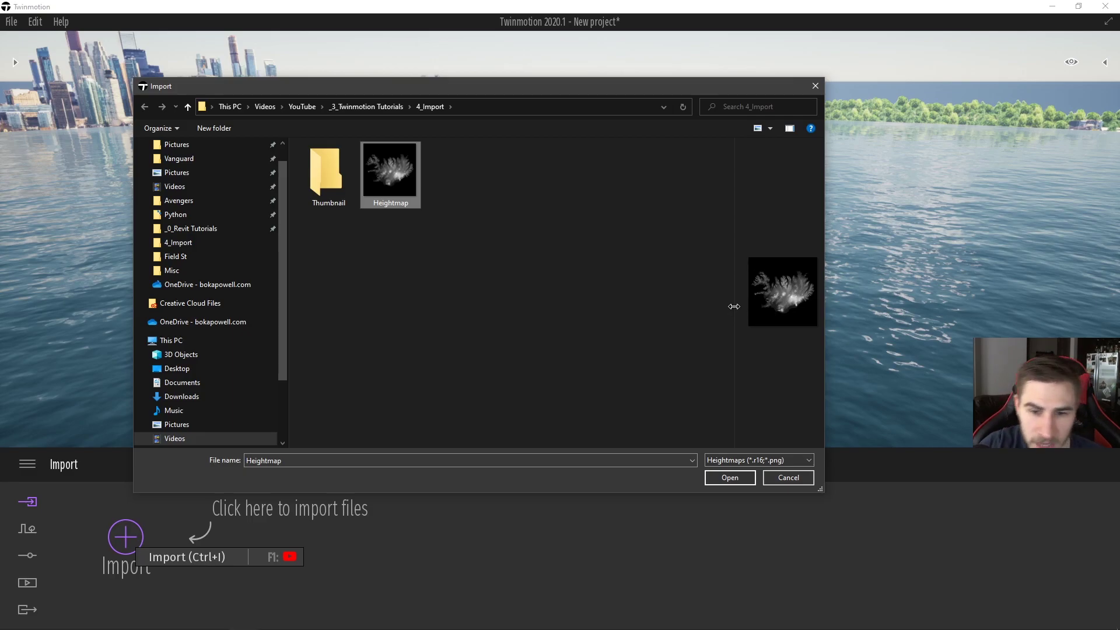
click(726, 477)
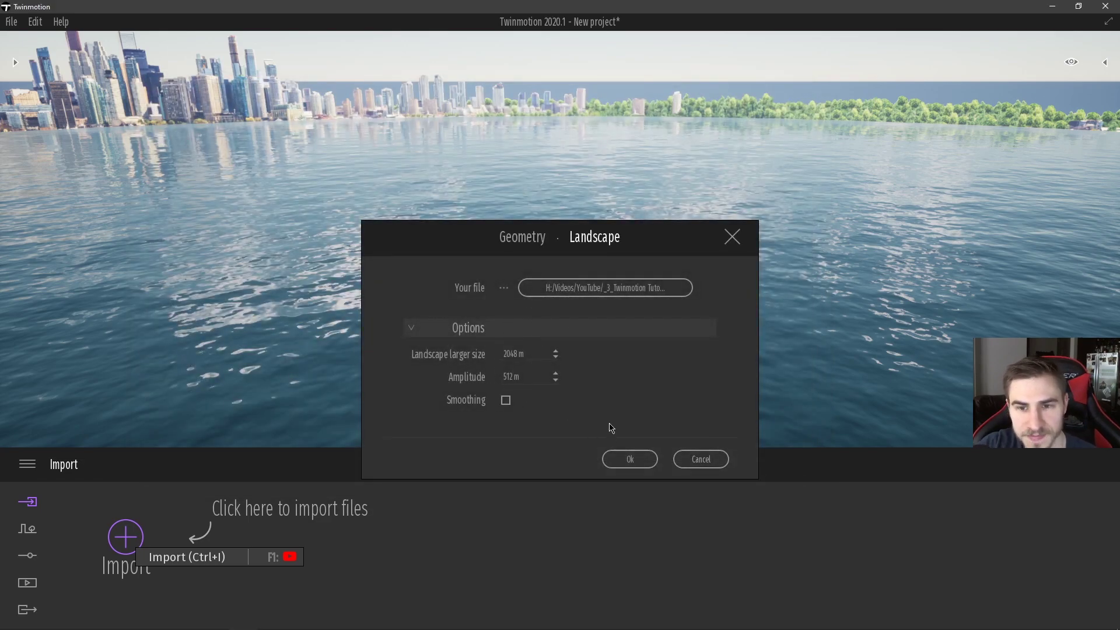
Step: Set the landscape's amplitude to 100 m, enable smoothing, and import the terrain
click(513, 377)
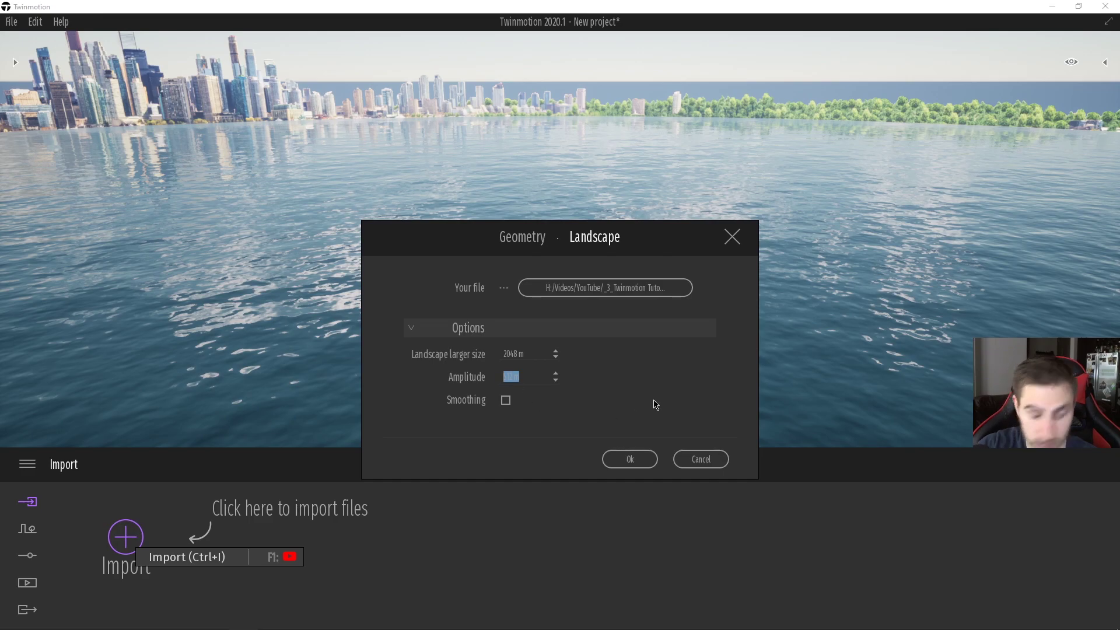
text(100)
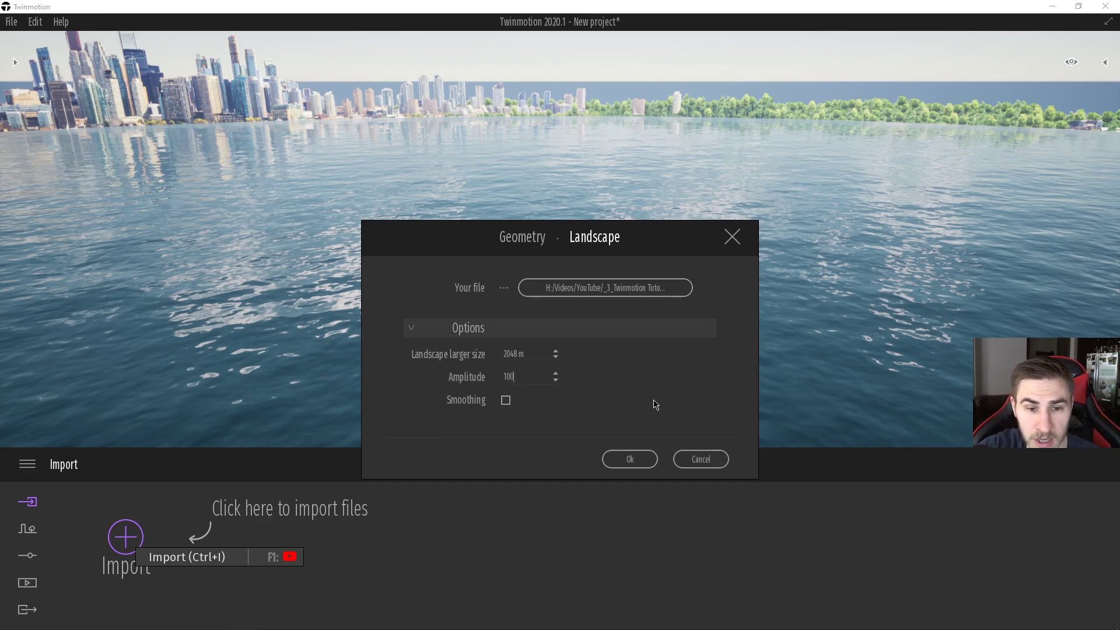
drag(590, 393, 597, 395)
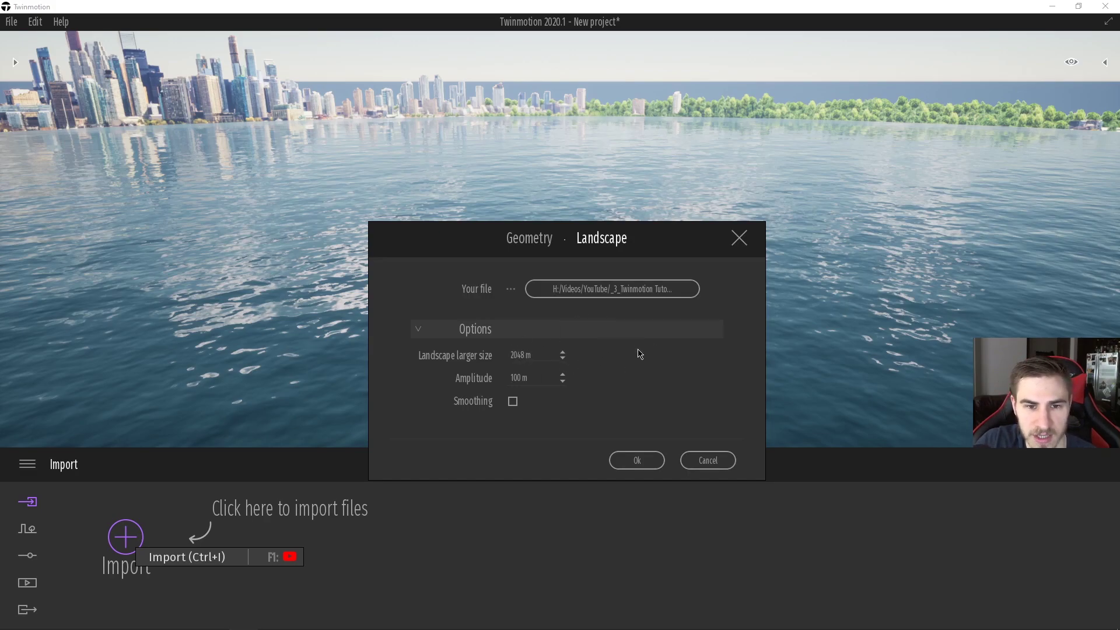
click(514, 404)
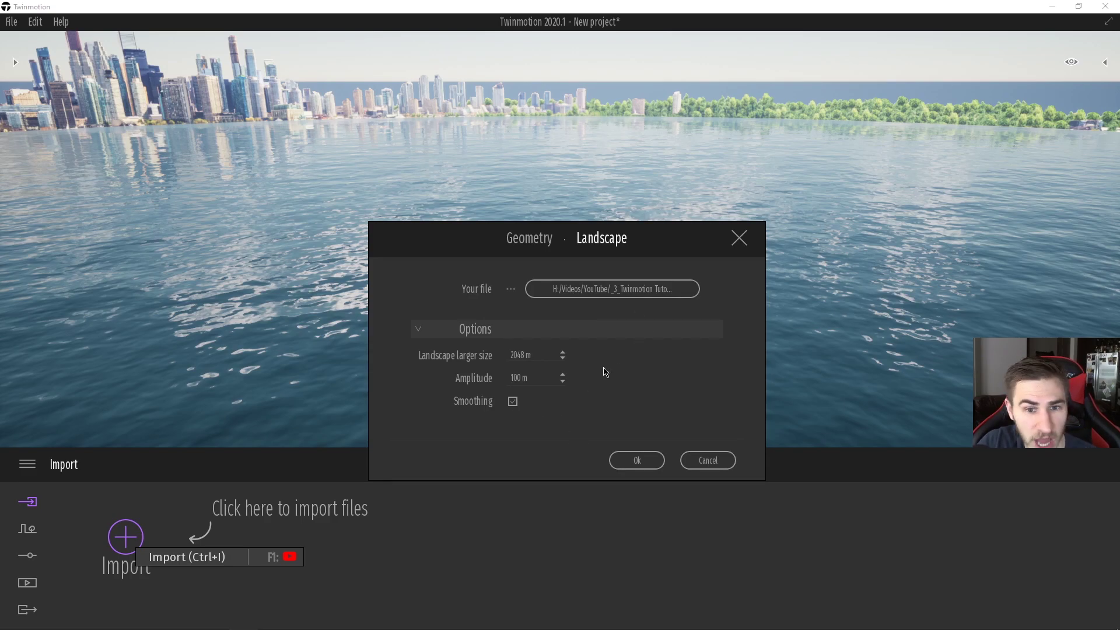
click(638, 461)
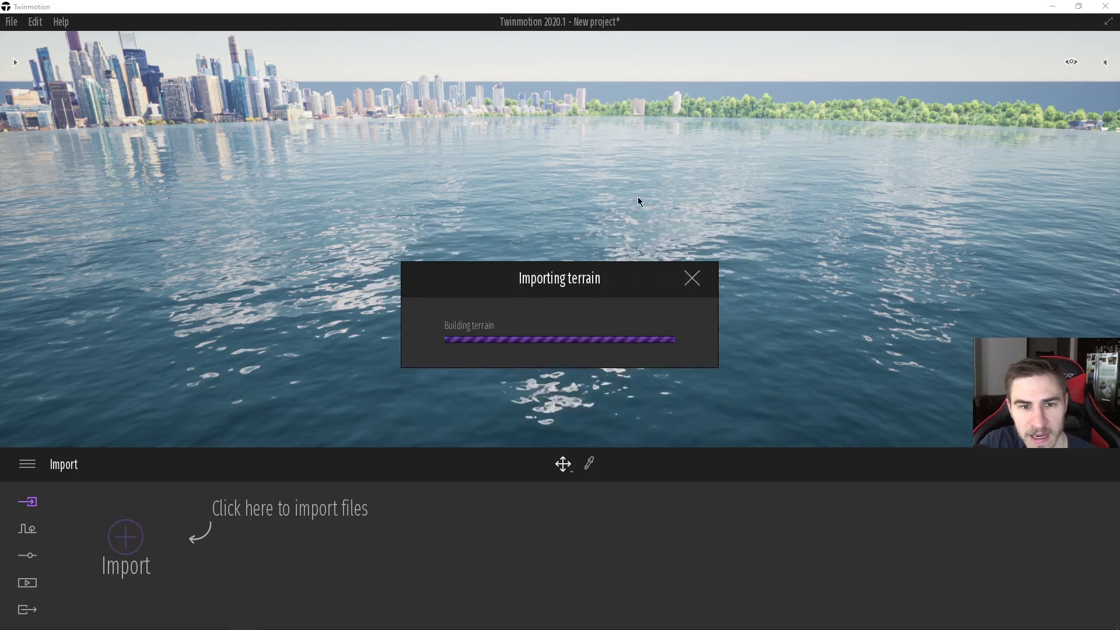
Step: Select the imported landscape and raise it vertically by about 43 so more land rises above the water
key(s)
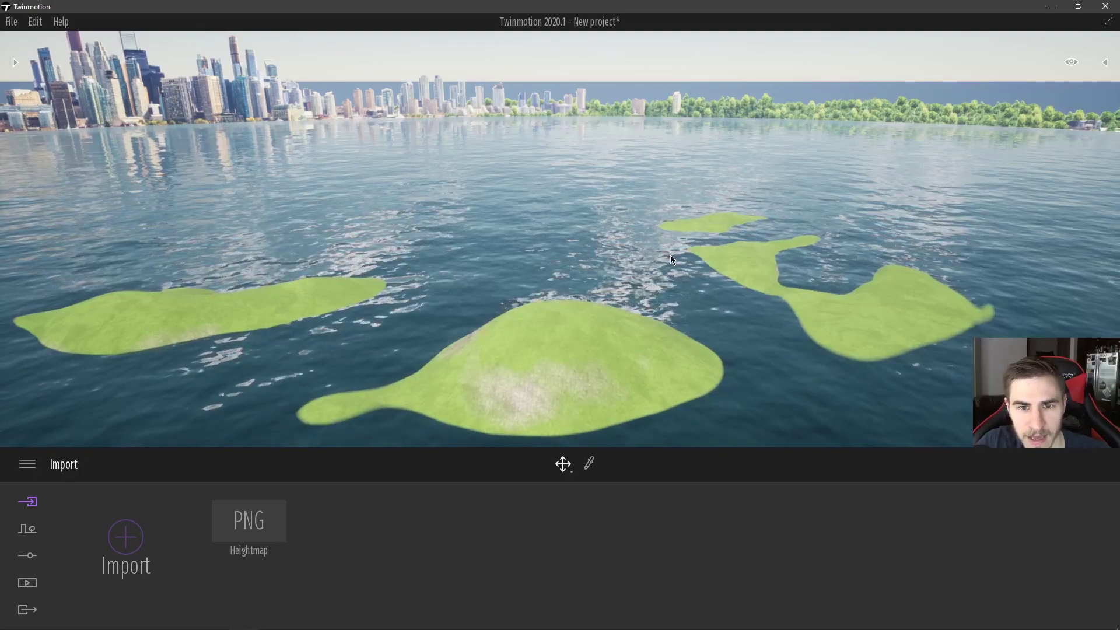
right_drag(671, 254, 759, 263)
right_drag(561, 240, 642, 215)
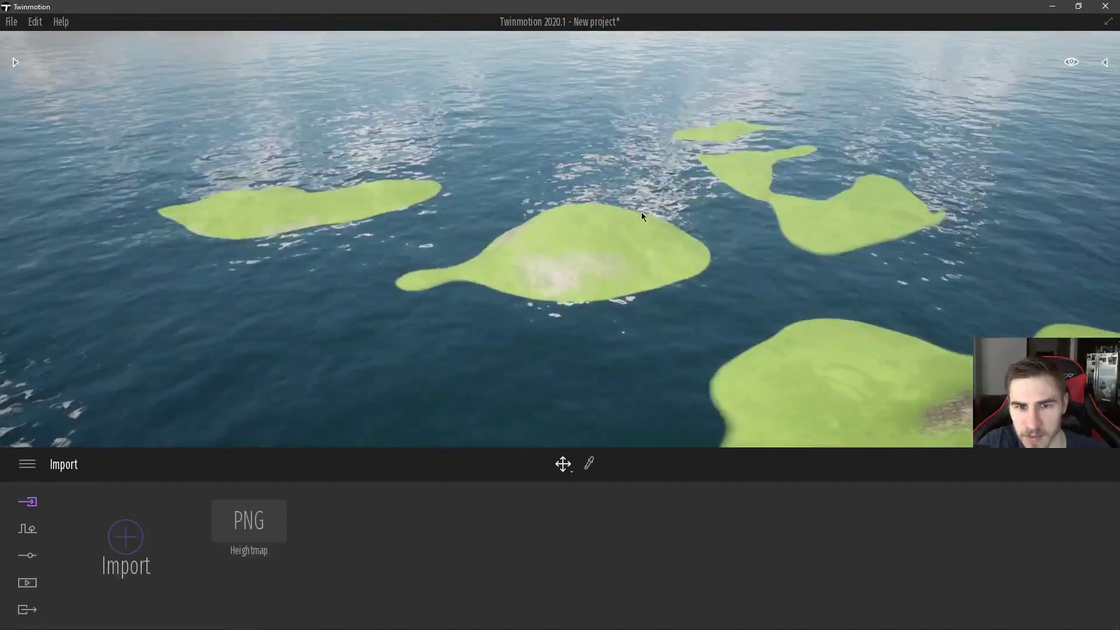
click(600, 244)
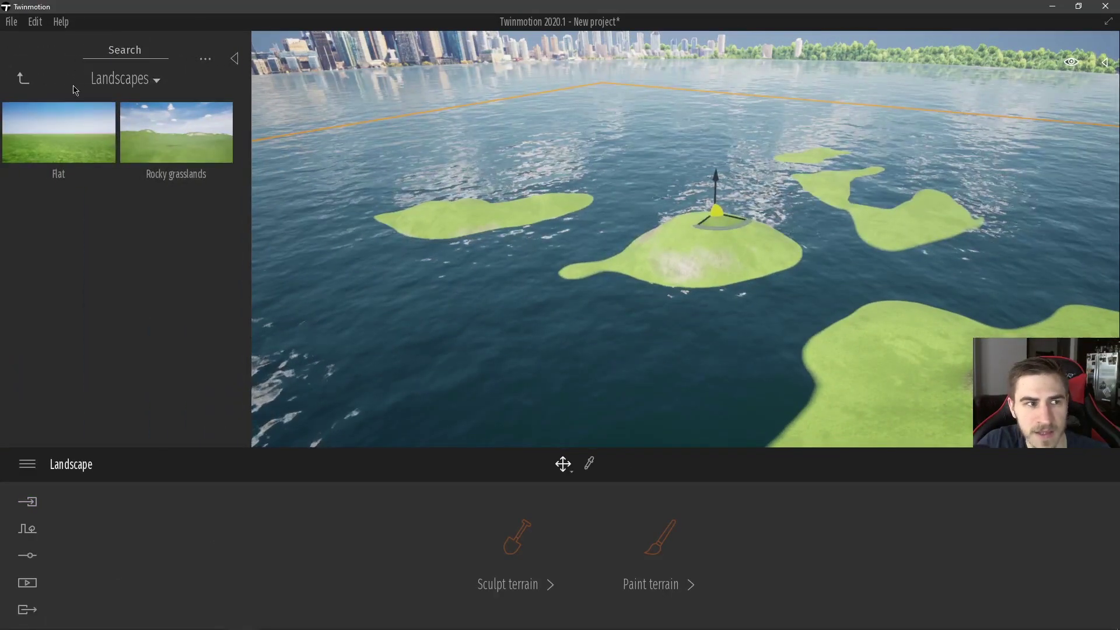
click(235, 58)
right_drag(621, 252, 636, 219)
mouse_move(578, 215)
mouse_down()
mouse_move(588, 137)
mouse_move(587, 197)
mouse_up()
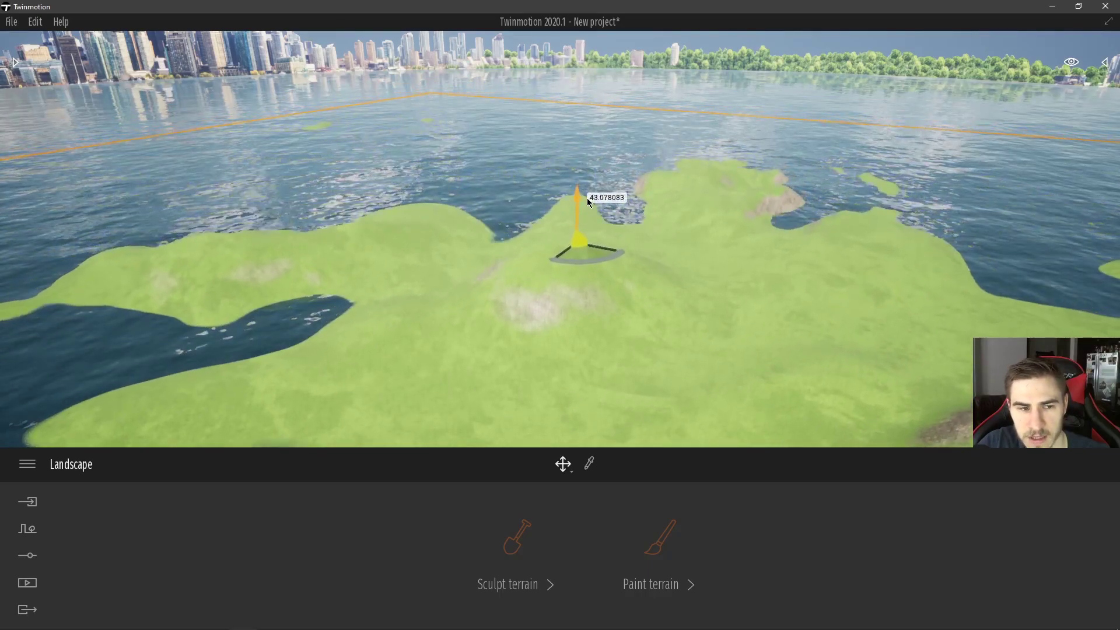
Step: Start sculpting the terrain with a smooth-shaped brush of 312 ft diameter
right_drag(494, 334, 518, 327)
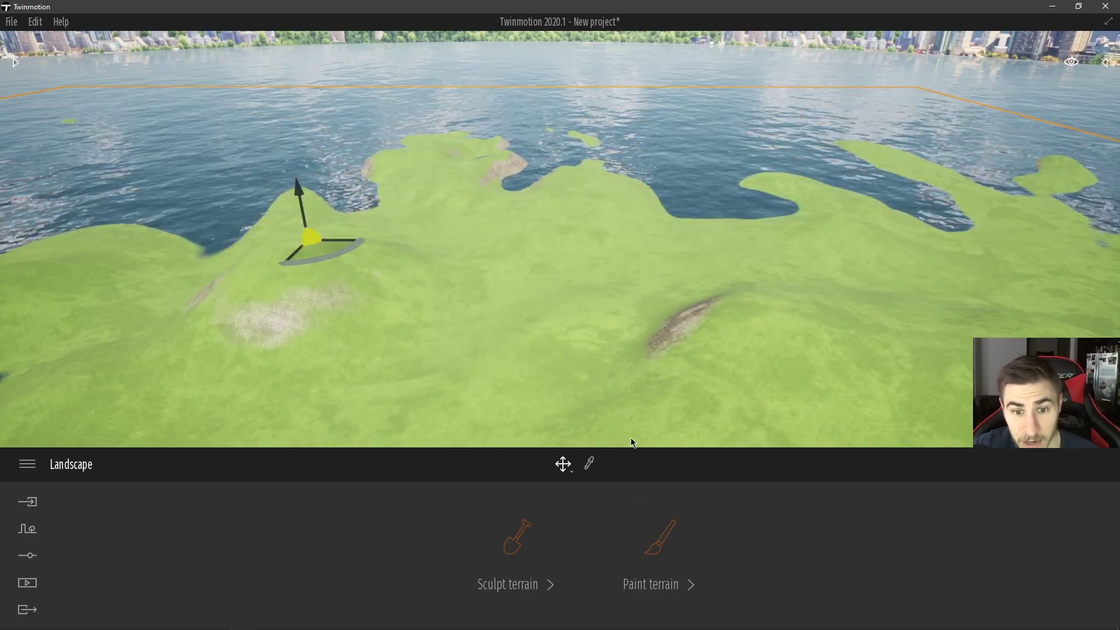
click(542, 561)
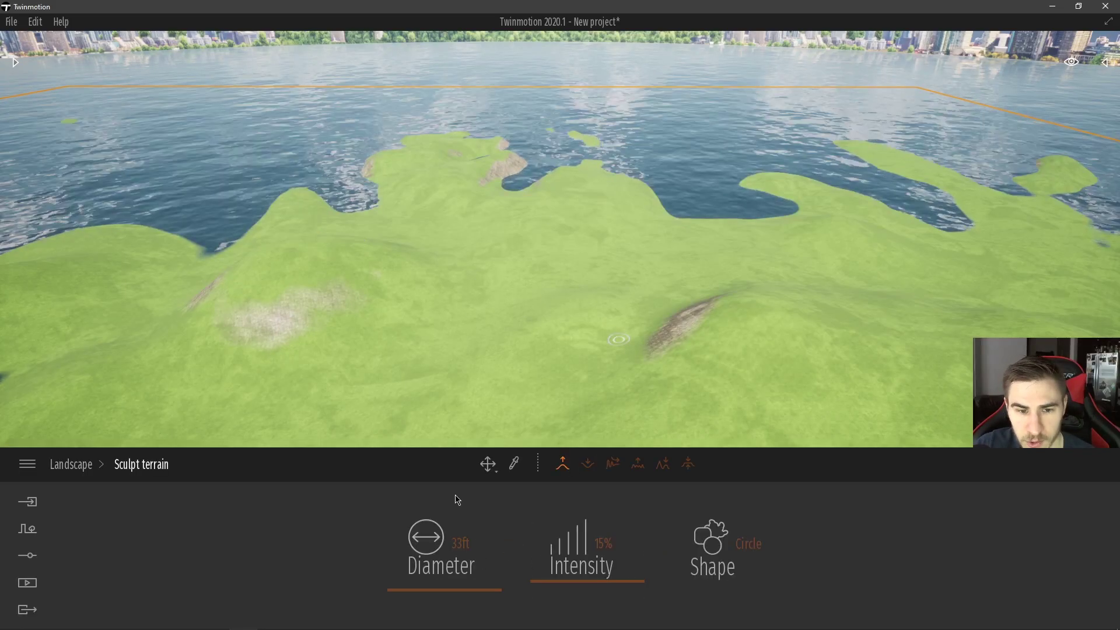
click(727, 561)
click(671, 457)
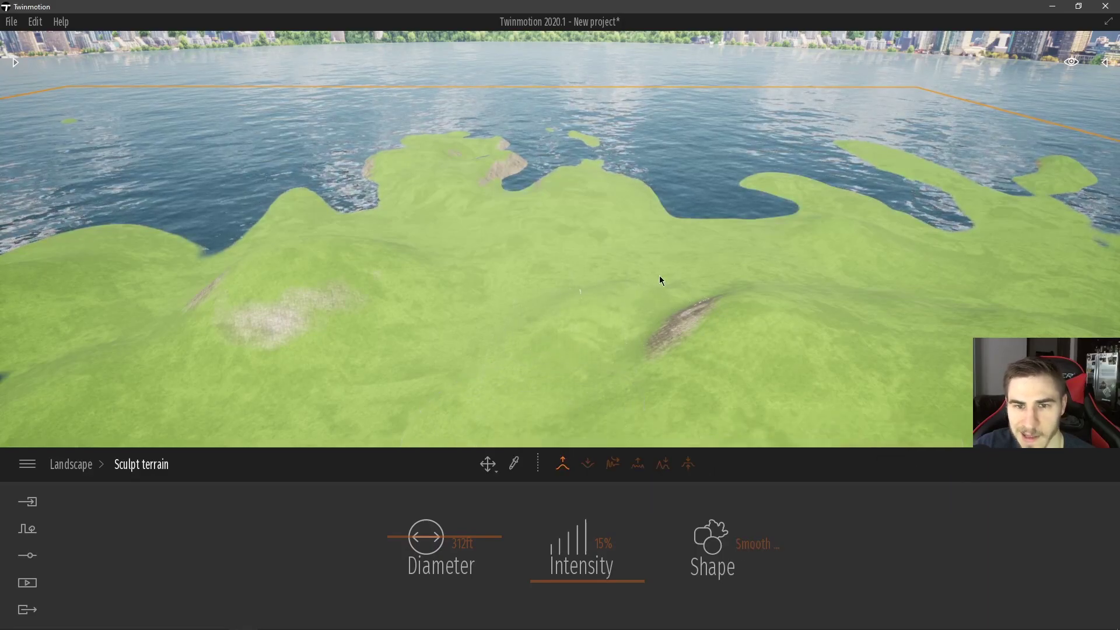
Step: Dig several channels and hollows down to water level in the near part of the landscape
click(590, 467)
mouse_move(703, 338)
mouse_down()
mouse_move(789, 301)
mouse_move(617, 395)
mouse_move(659, 320)
mouse_move(534, 405)
mouse_move(683, 290)
mouse_move(666, 271)
mouse_move(663, 312)
mouse_move(581, 414)
mouse_move(510, 427)
mouse_move(629, 347)
mouse_move(583, 385)
mouse_up()
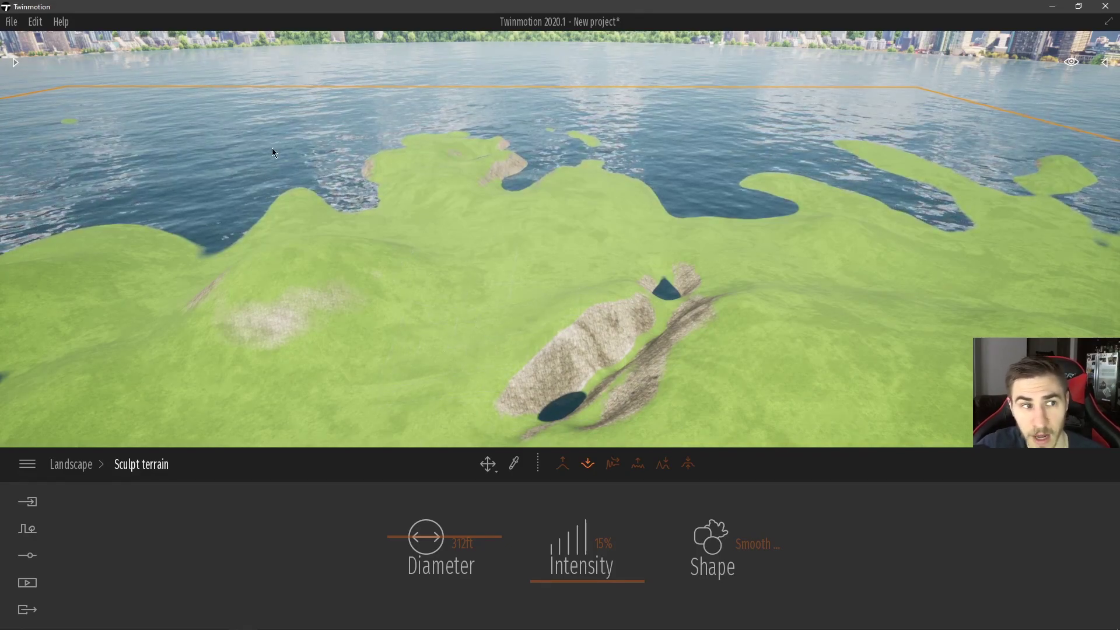
mouse_move(595, 377)
mouse_down()
mouse_move(664, 307)
mouse_move(663, 243)
mouse_move(650, 253)
mouse_move(659, 252)
mouse_up()
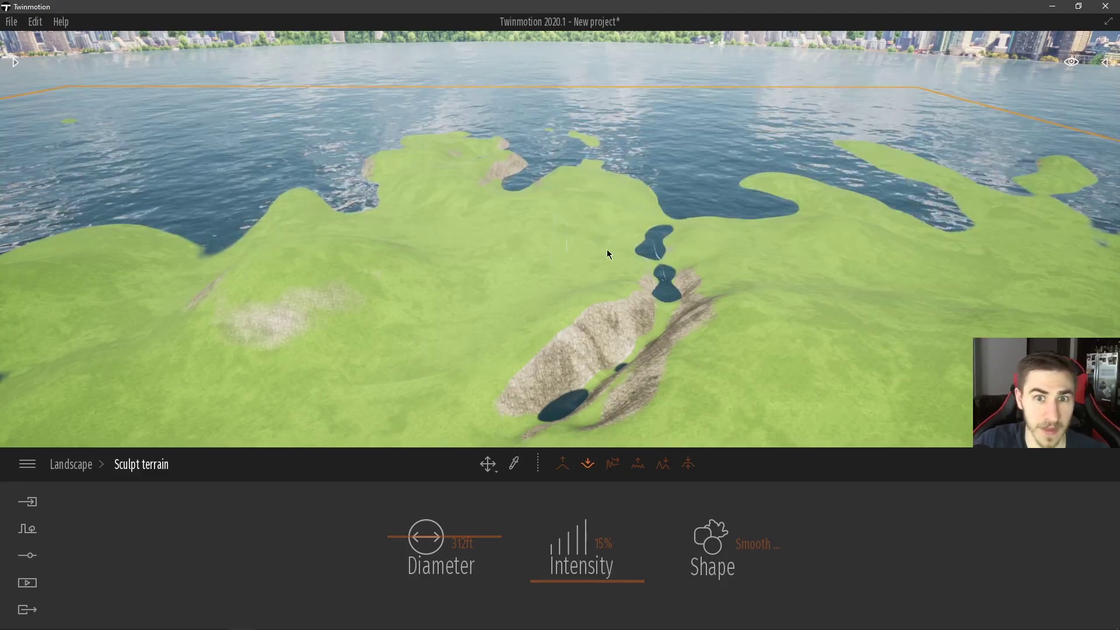
drag(379, 395, 362, 395)
drag(588, 362, 575, 373)
mouse_move(443, 400)
mouse_down()
mouse_move(453, 384)
mouse_move(524, 374)
mouse_move(555, 341)
mouse_move(531, 369)
mouse_move(438, 420)
mouse_move(495, 387)
mouse_up()
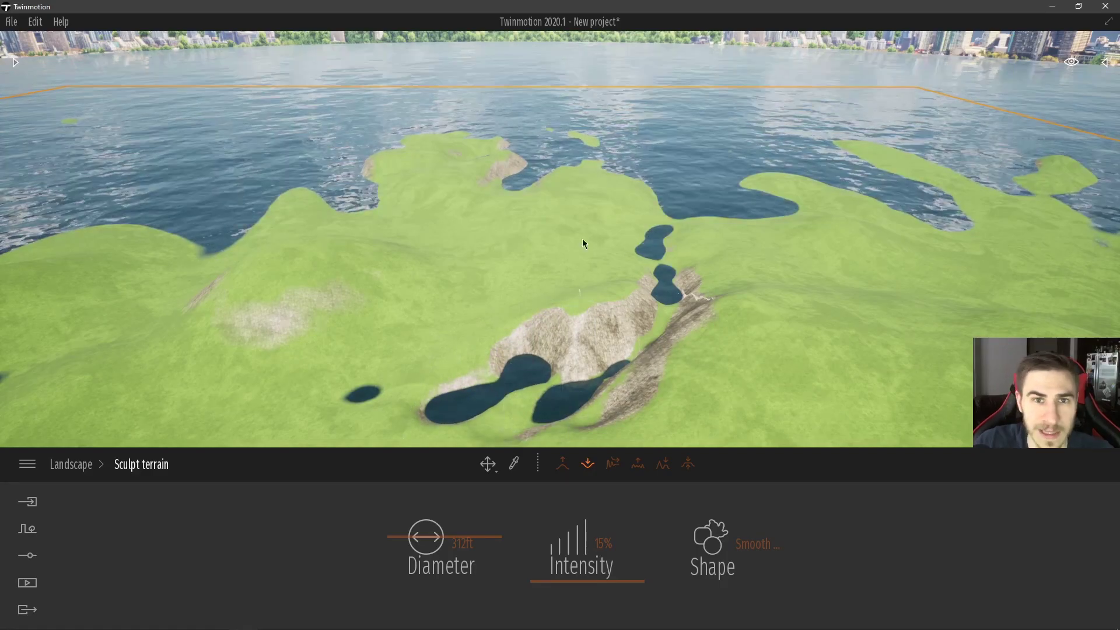
Step: Leave terrain sculpting and delete the landscape from the scene
key(Escape)
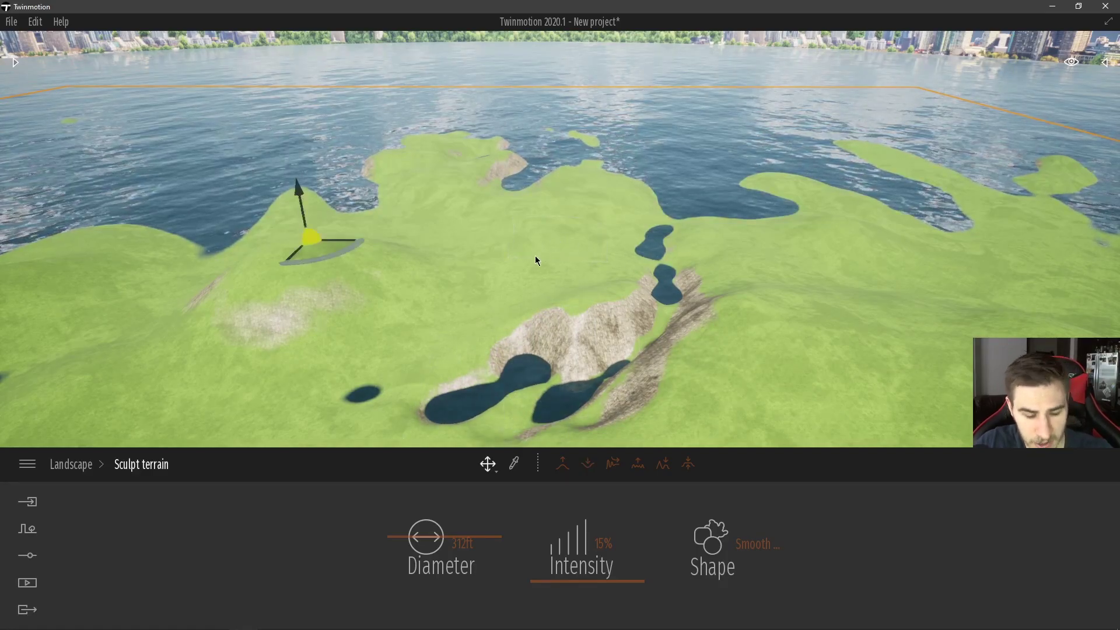
key(Delete)
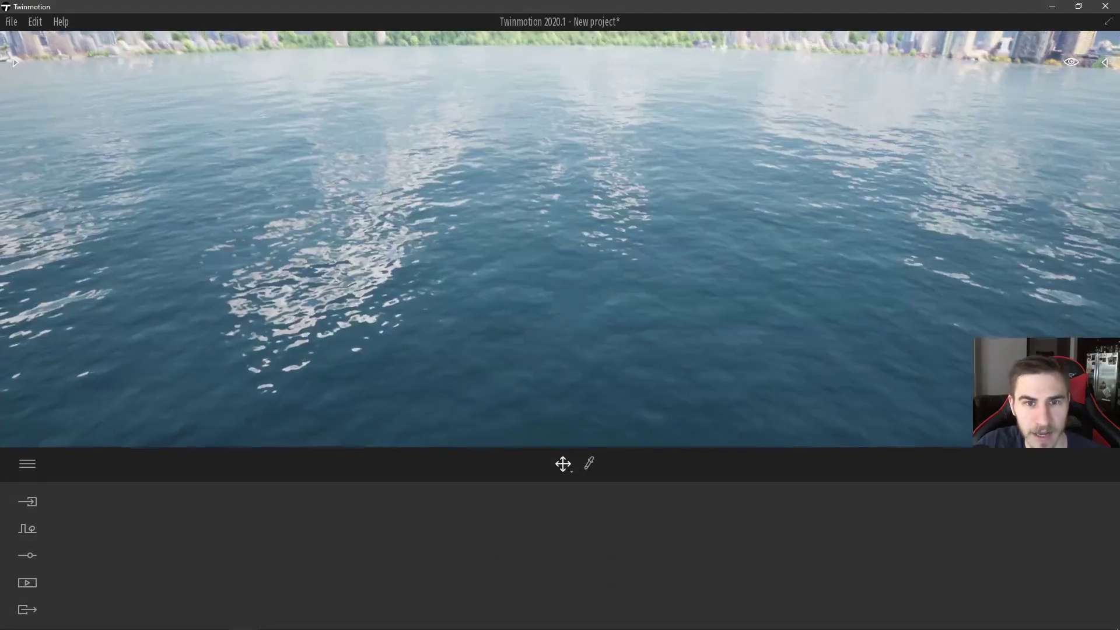
Step: Start a new geometry import and choose the Floor Plan-All file as its source
click(27, 502)
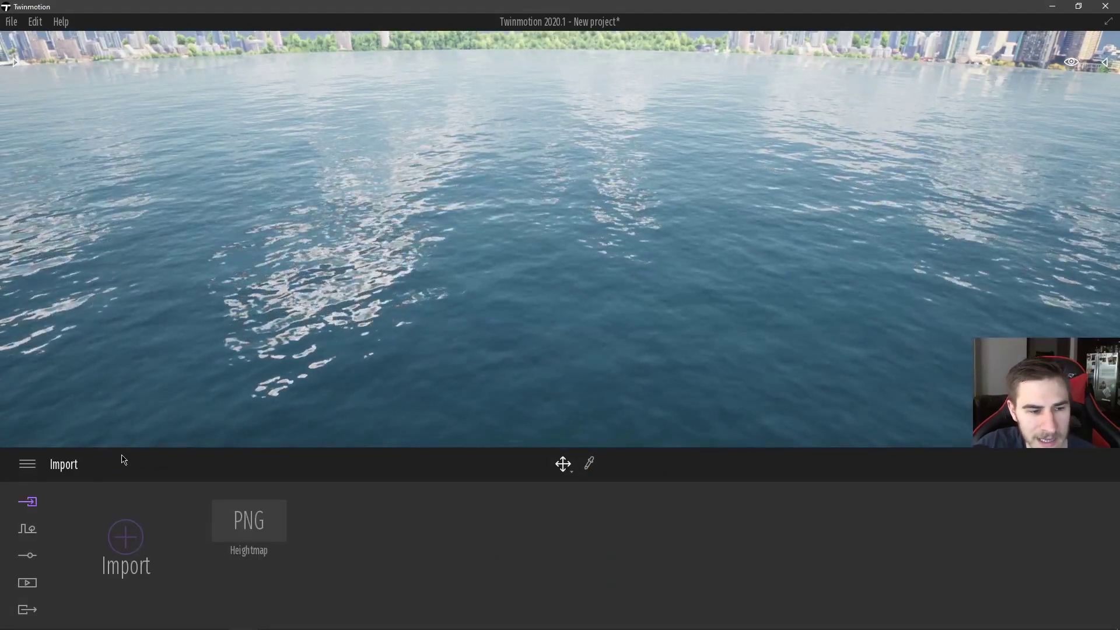
click(133, 558)
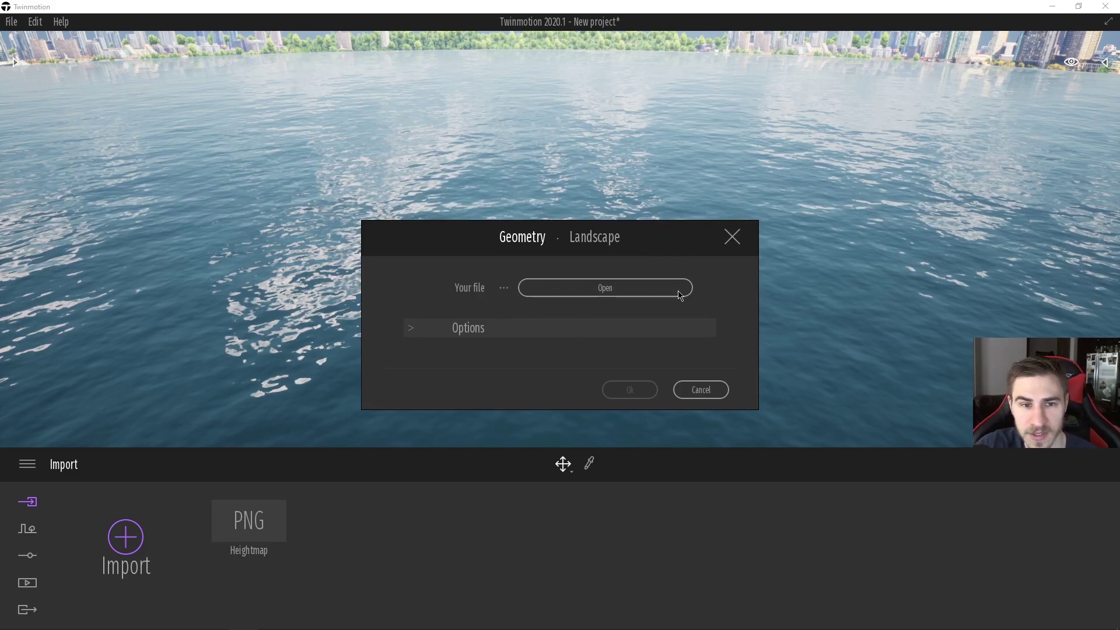
click(591, 286)
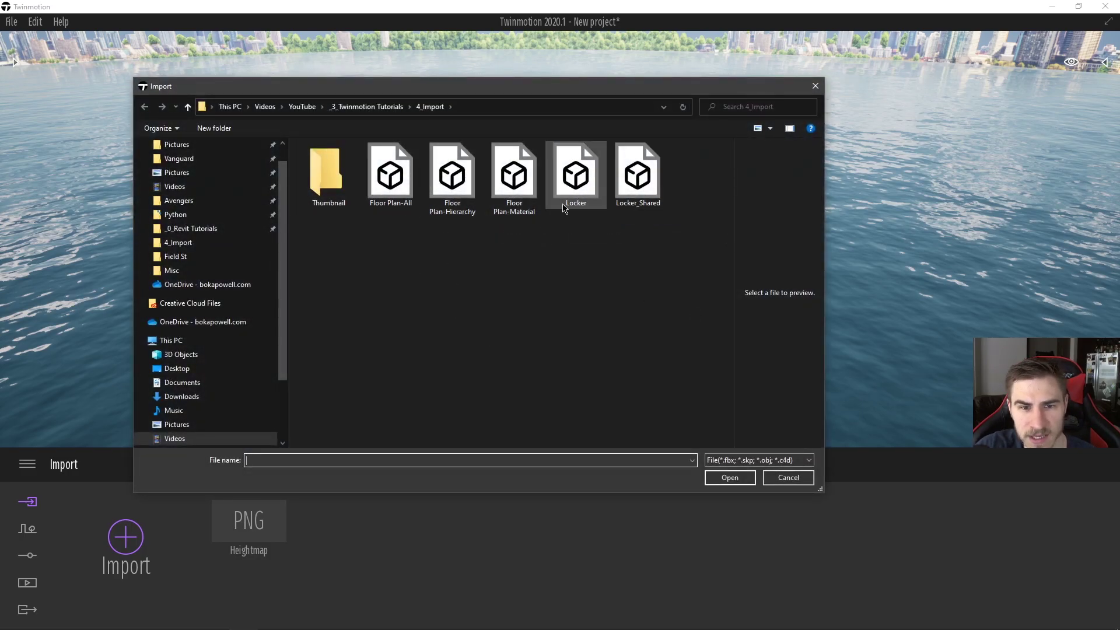
click(404, 194)
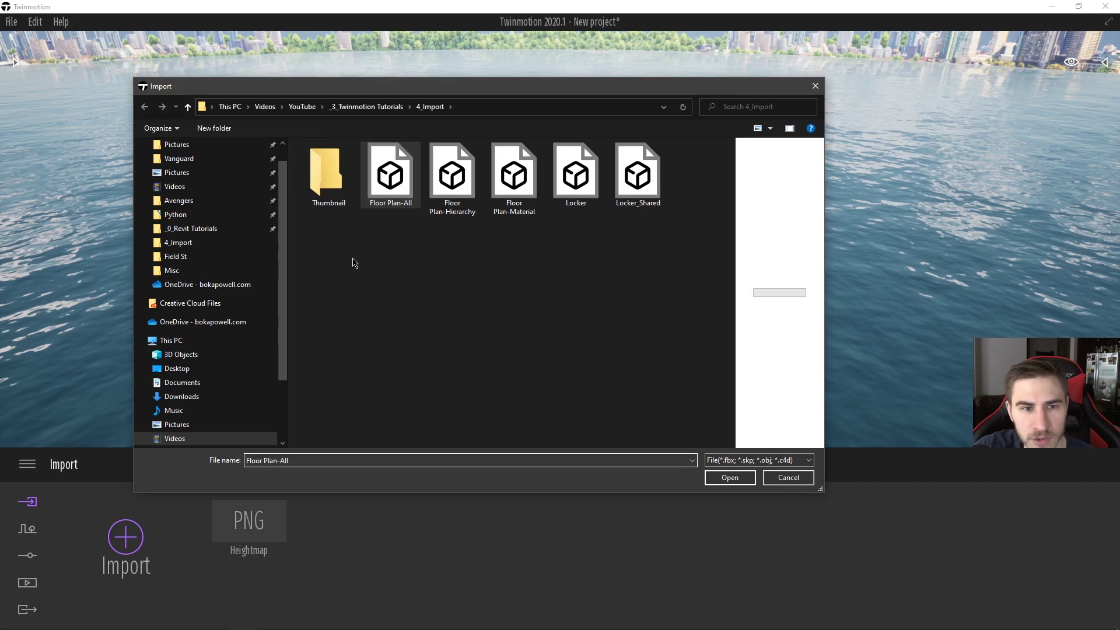
click(730, 477)
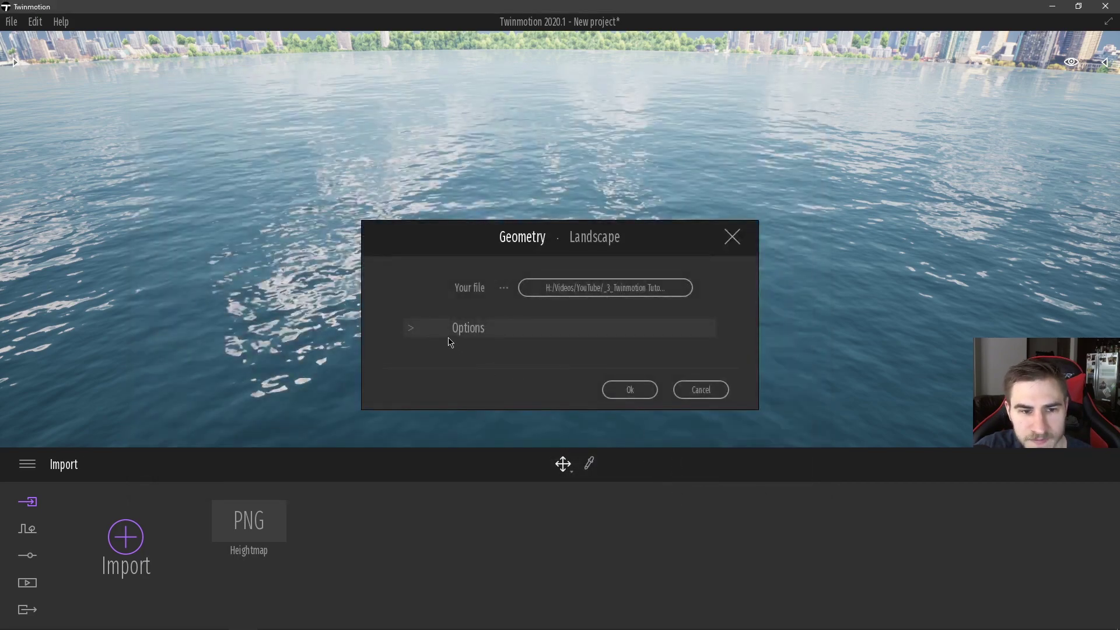
Step: Set the import options to Collapse all with Fix UV/Texture enabled, and import the floor plan
click(412, 329)
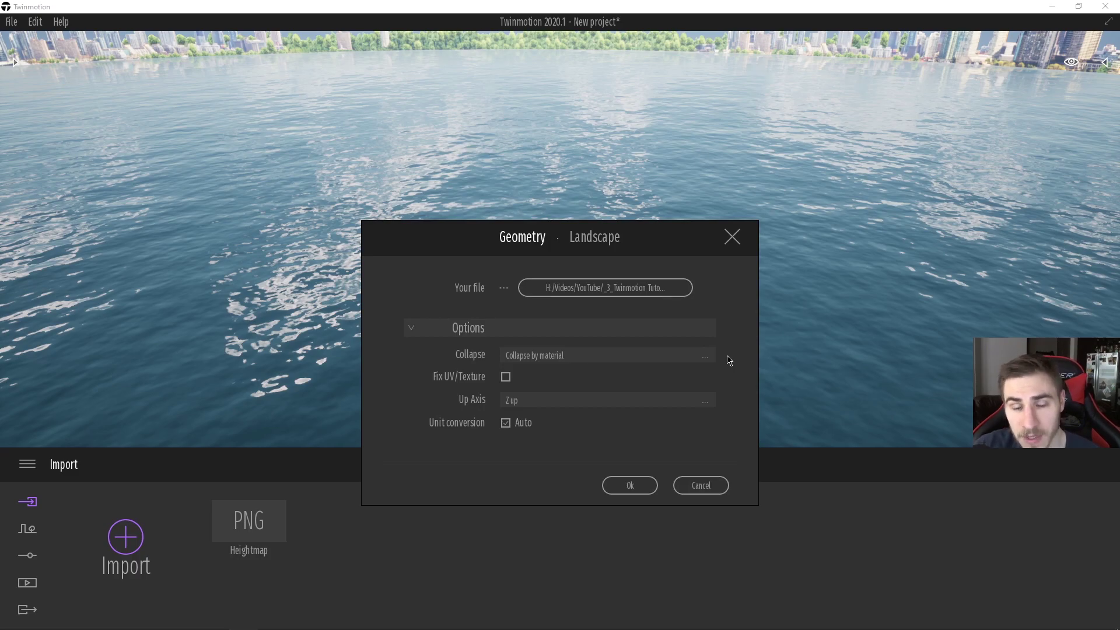
click(705, 356)
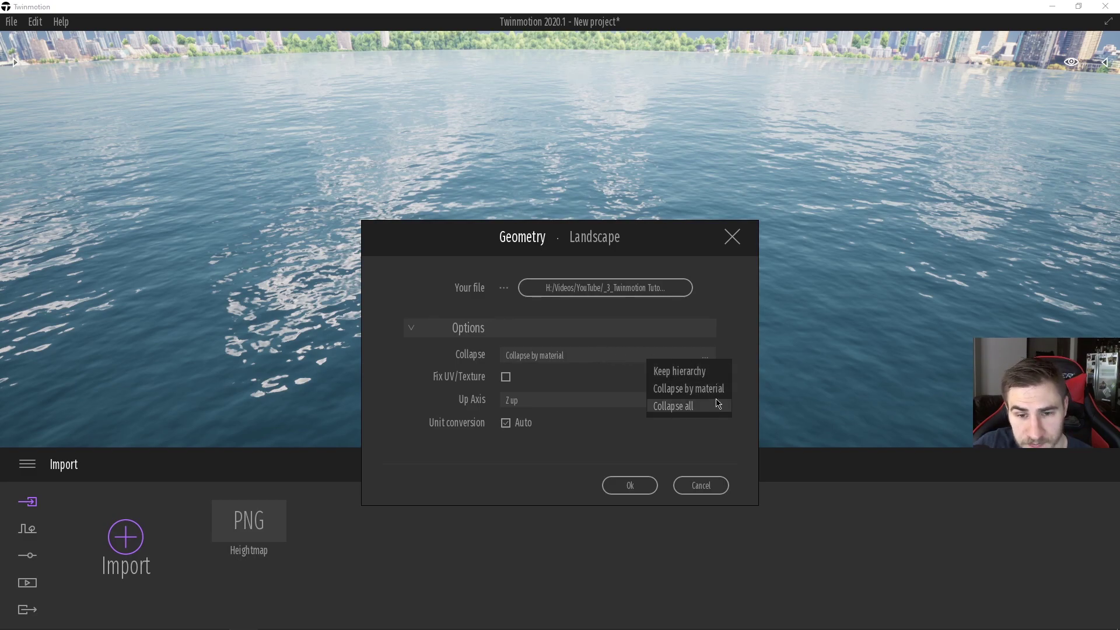
click(680, 406)
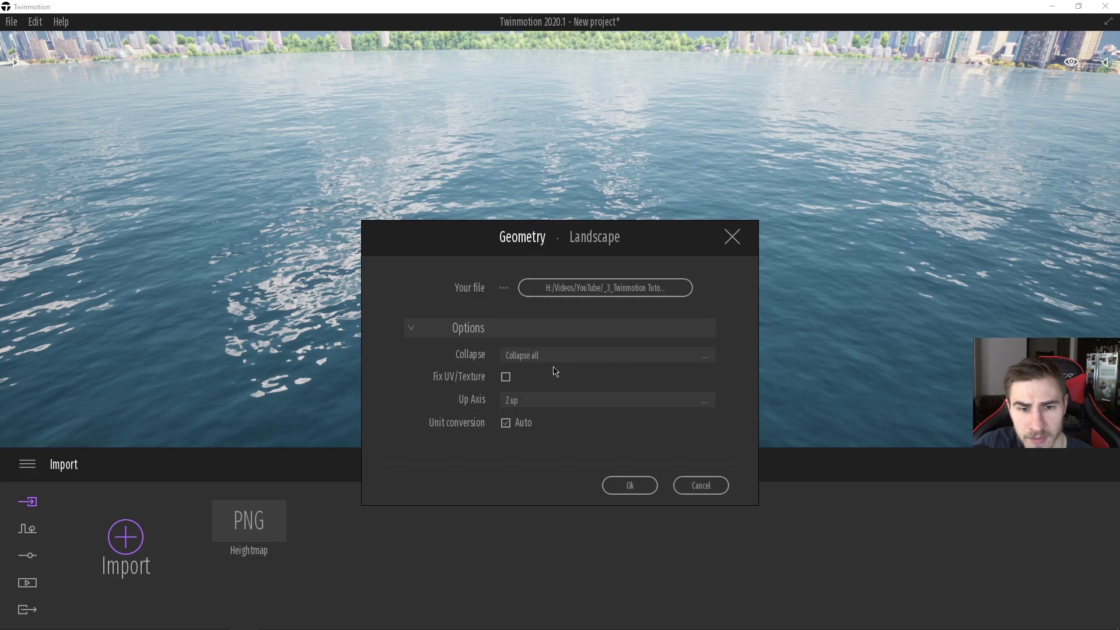
click(505, 378)
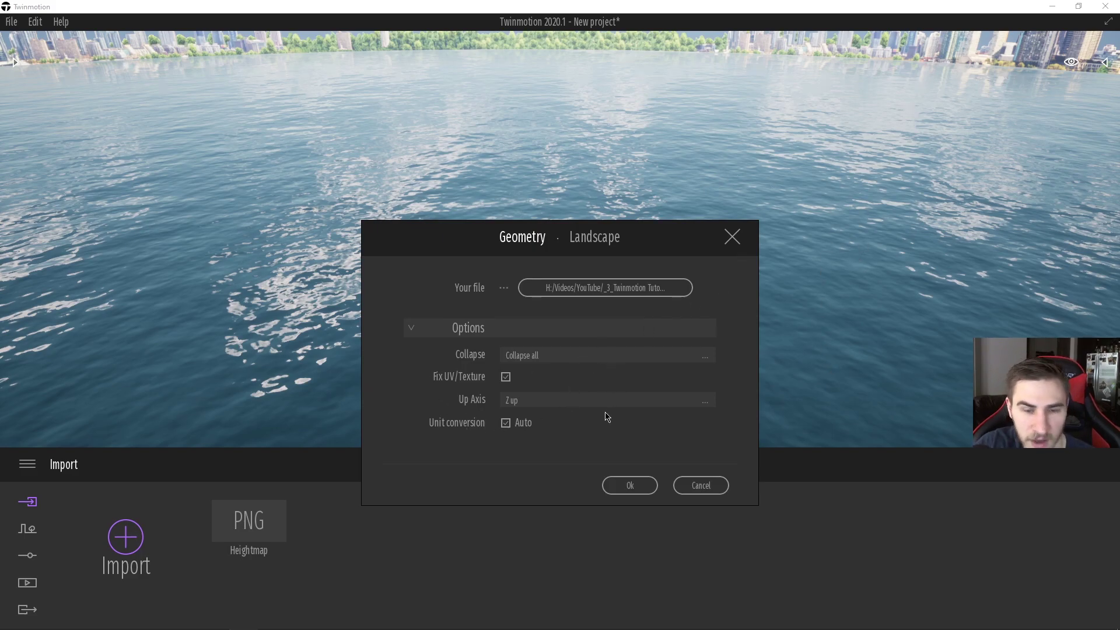
click(627, 488)
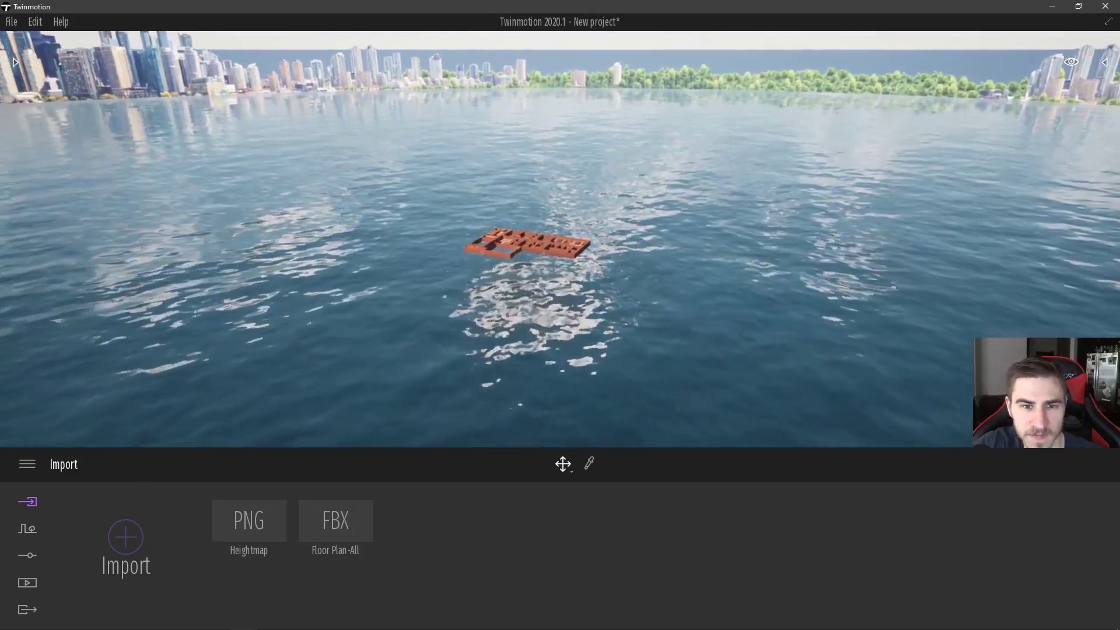
Step: Examine the imported floor plan up close, and hide and reshow the Floor Plan-All object
key(w)
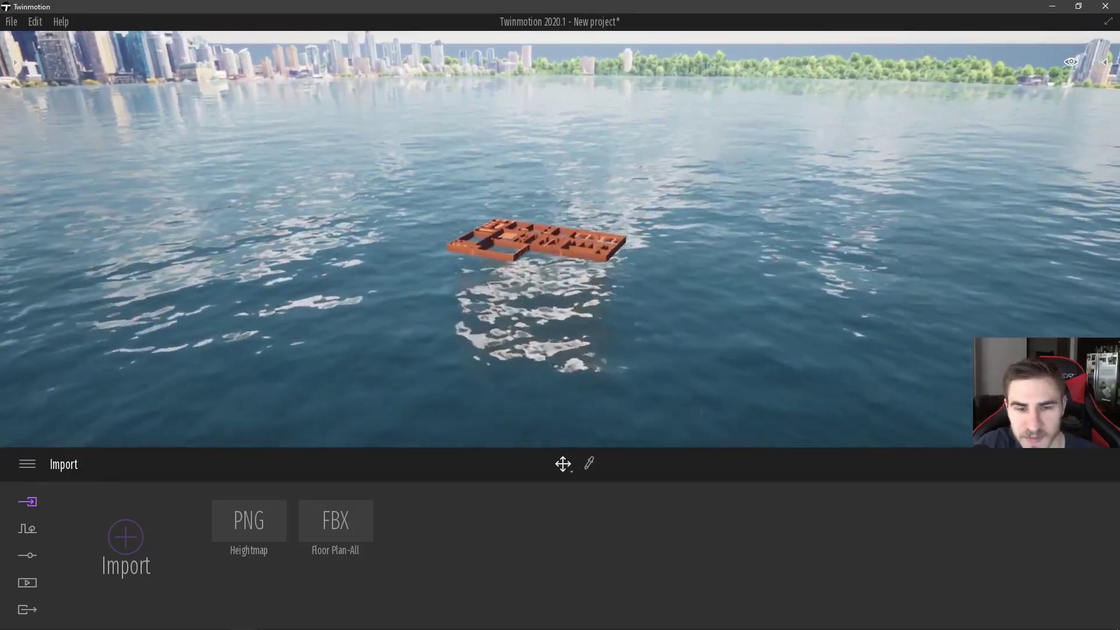
key(w)
key(a)
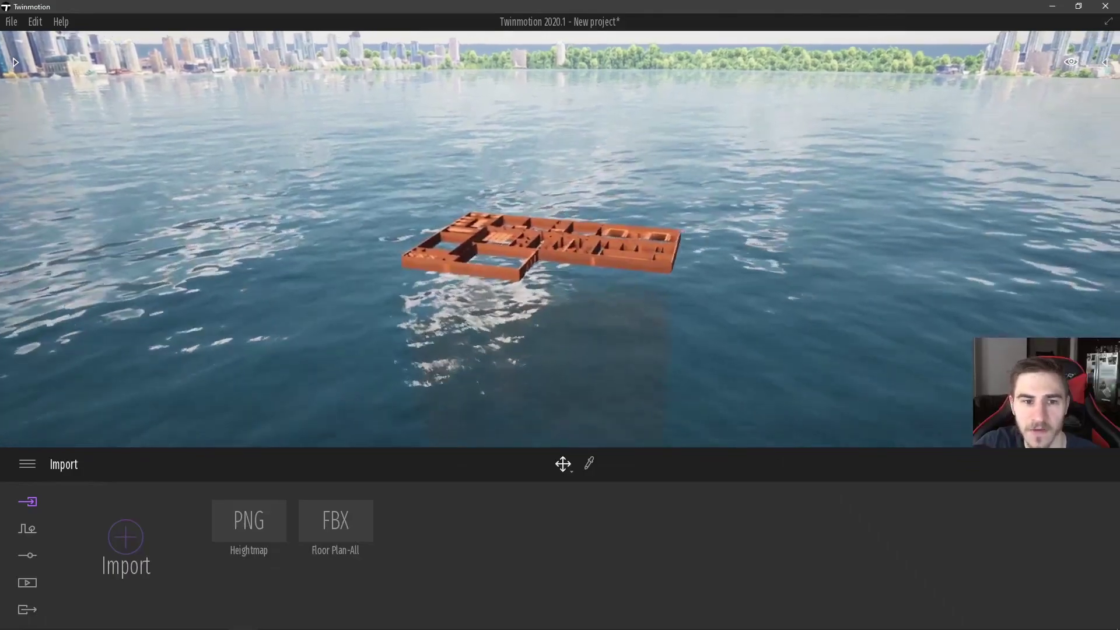
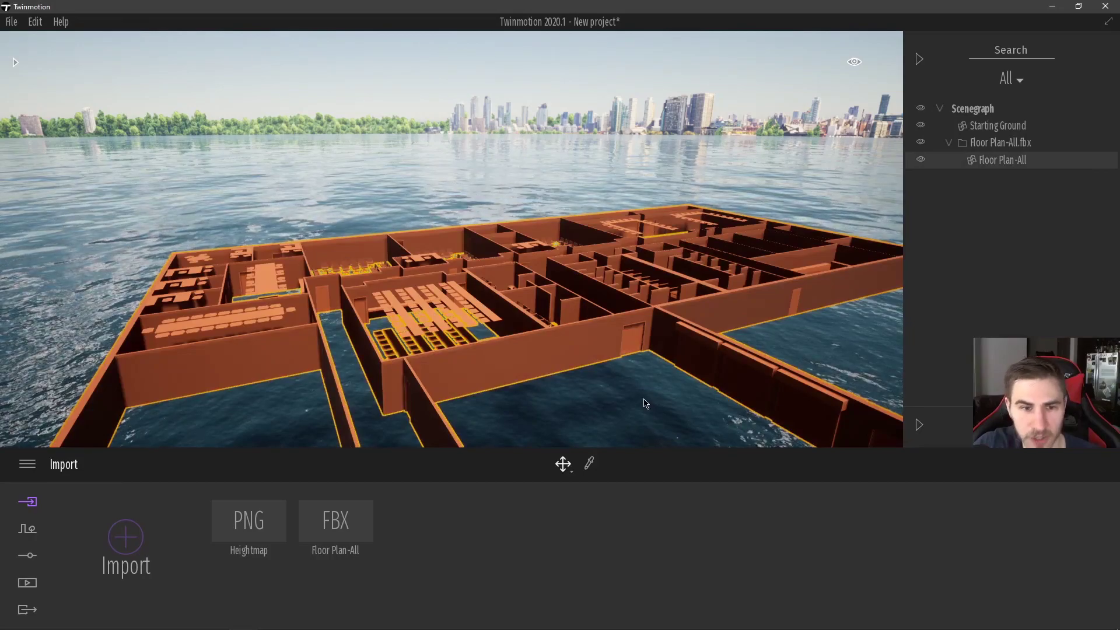
right_drag(607, 410, 828, 467)
key(a)
key(w)
key(s)
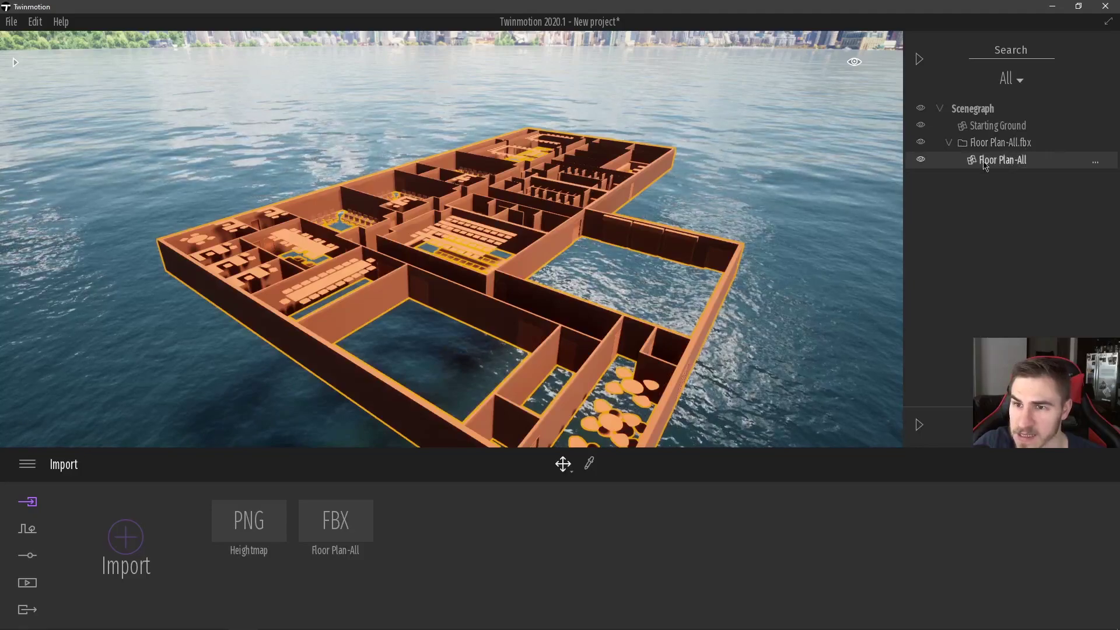
click(921, 159)
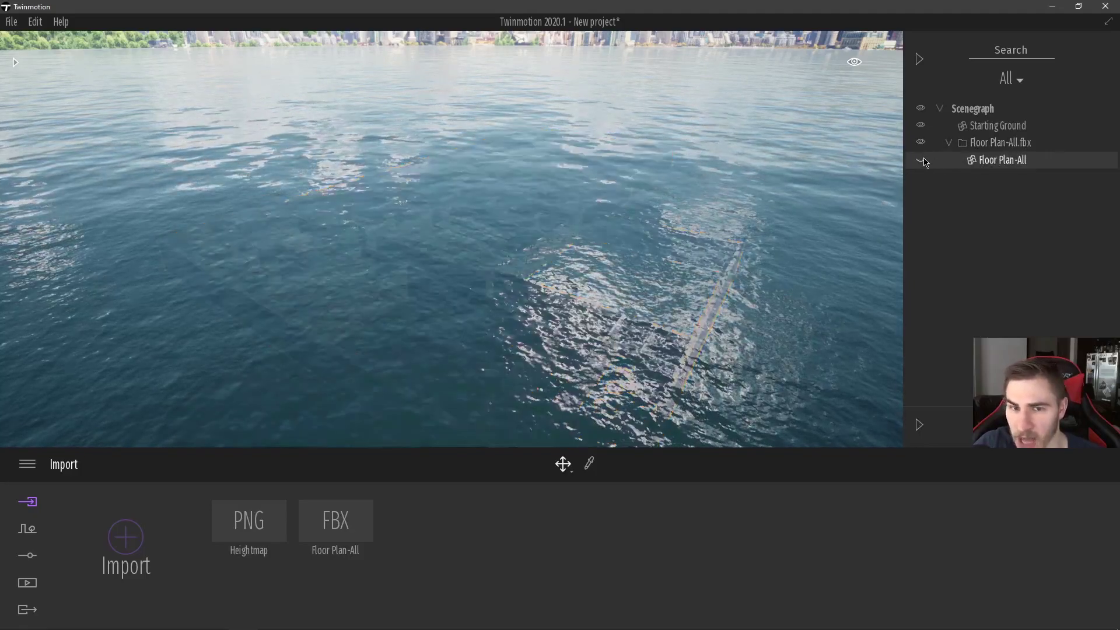
click(920, 159)
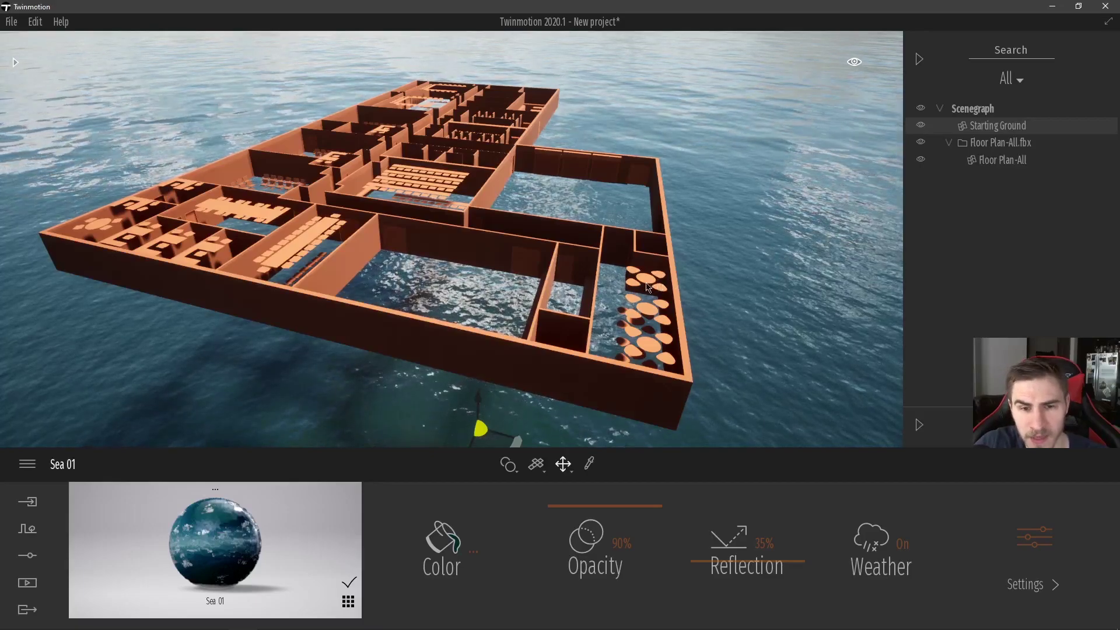
Step: Select the whole floor plan, move it horizontally by about -2.37, and deselect it
click(648, 287)
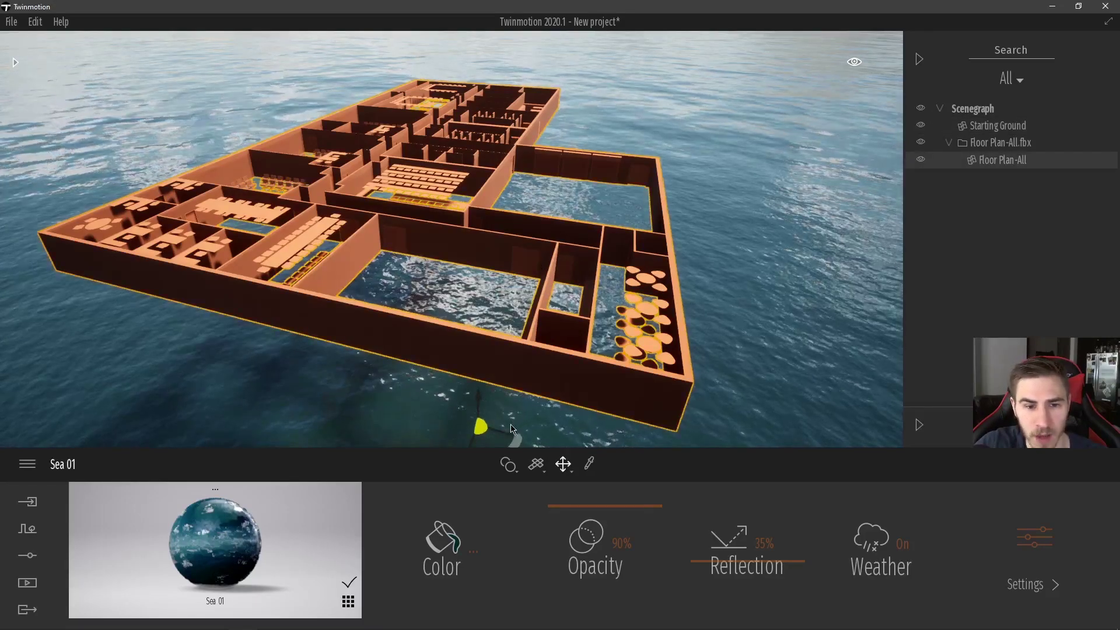
mouse_move(511, 429)
mouse_down()
mouse_move(440, 393)
mouse_move(457, 413)
mouse_move(499, 421)
mouse_up()
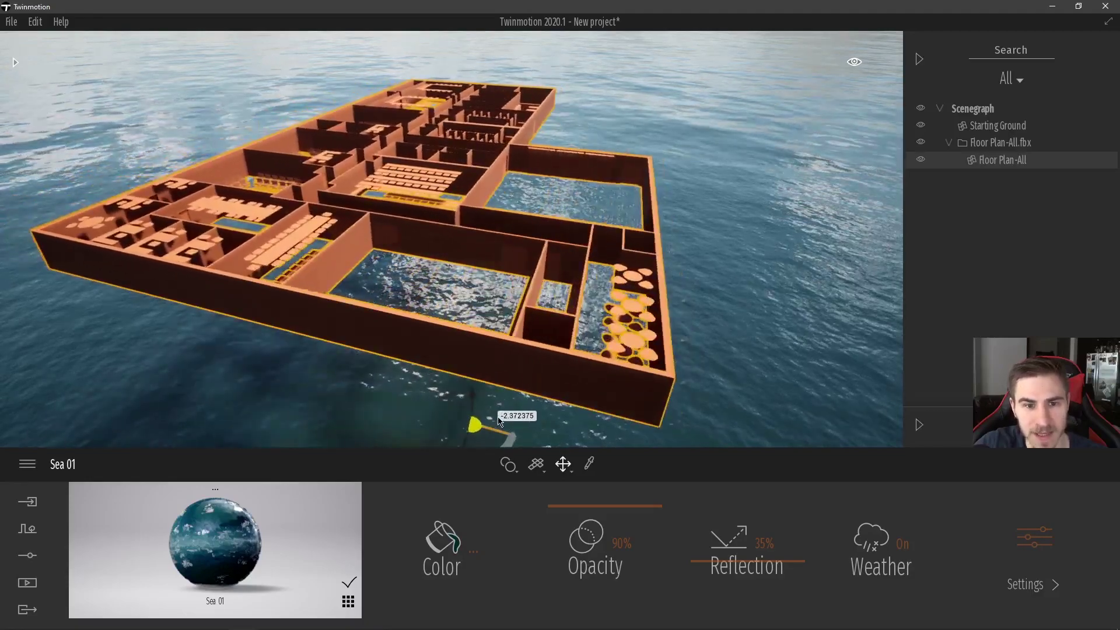
click(758, 304)
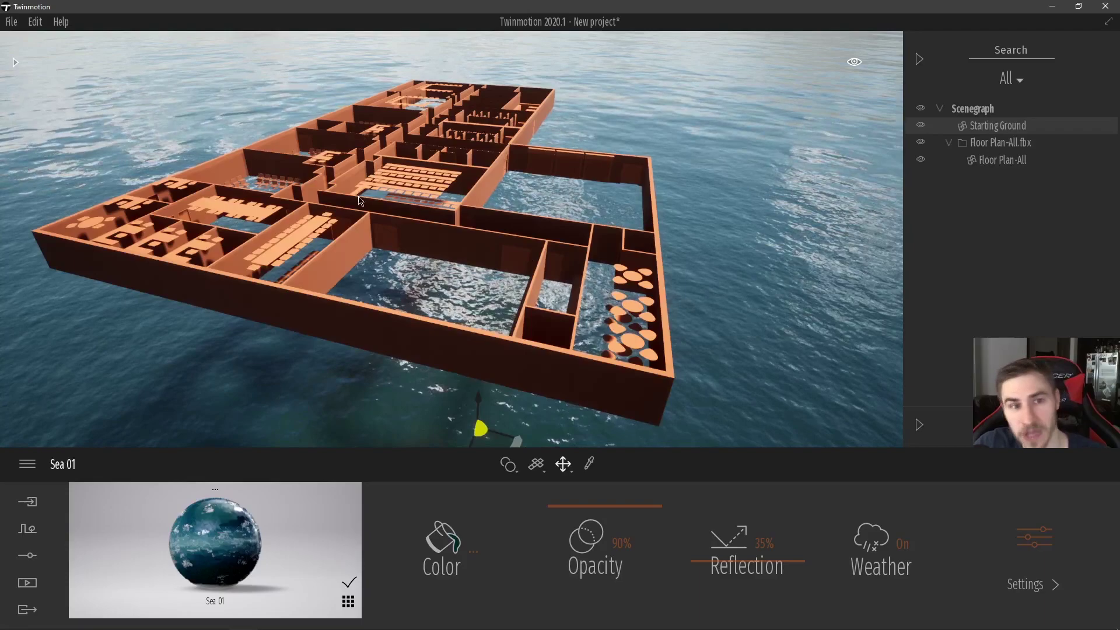
Step: Apply the Brushed aluminium 01 metal material from the library to the floor plan's long outer wall
click(15, 61)
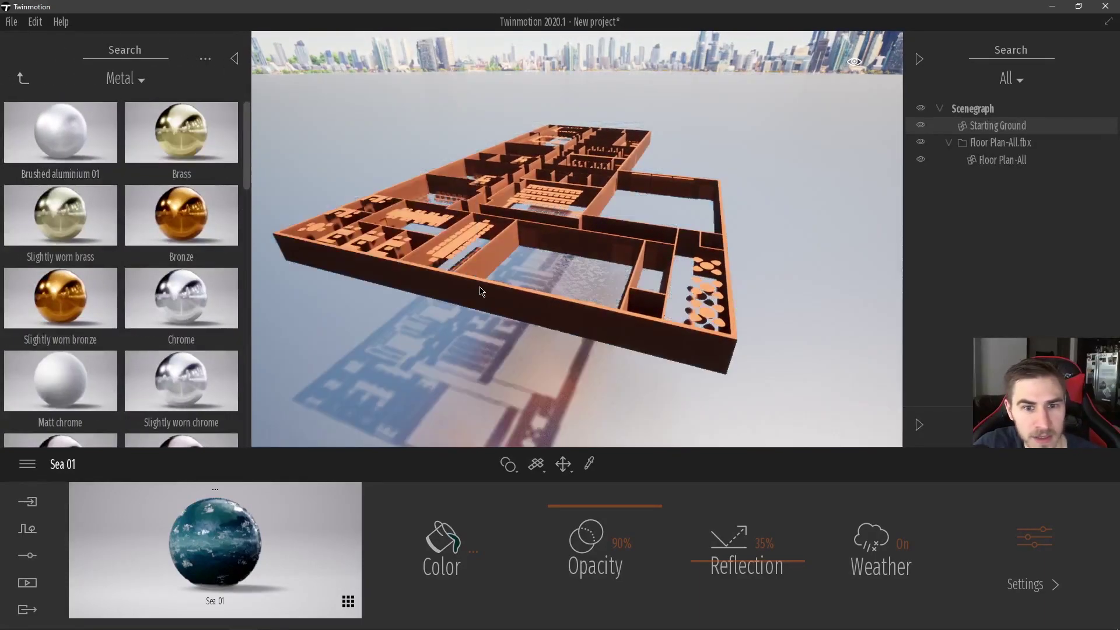
drag(479, 287, 541, 317)
key(d)
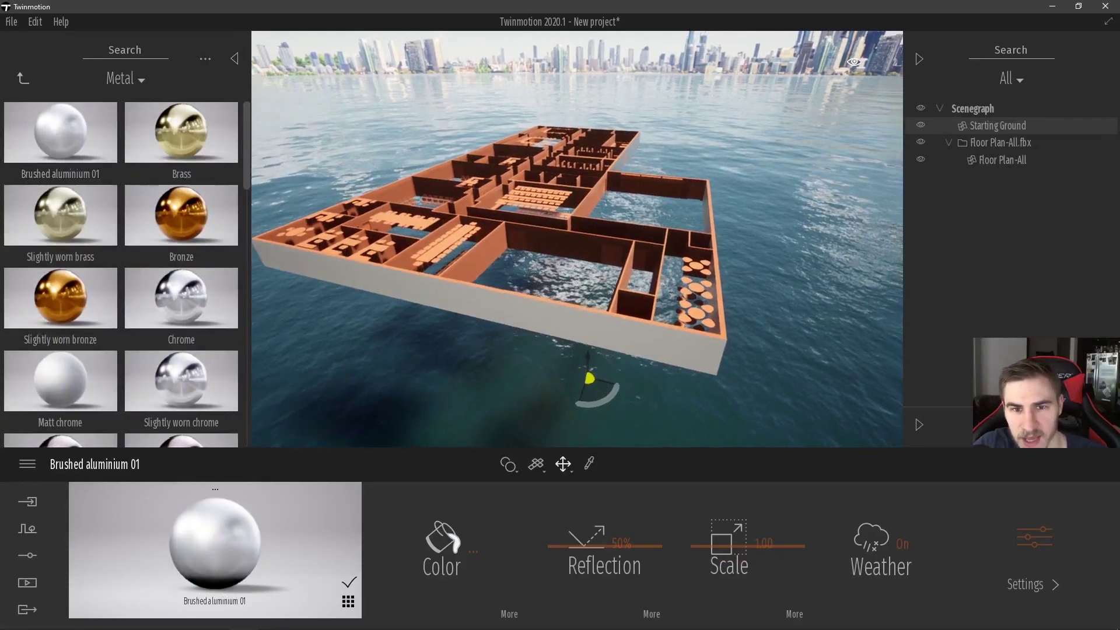
Step: Examine from several angles which surfaces of the floor plan carry the new material, closing the material library
key(w)
right_drag(453, 357, 374, 357)
key(a)
right_drag(467, 216, 595, 201)
key(w)
key(s)
key(s)
key(w)
key(d)
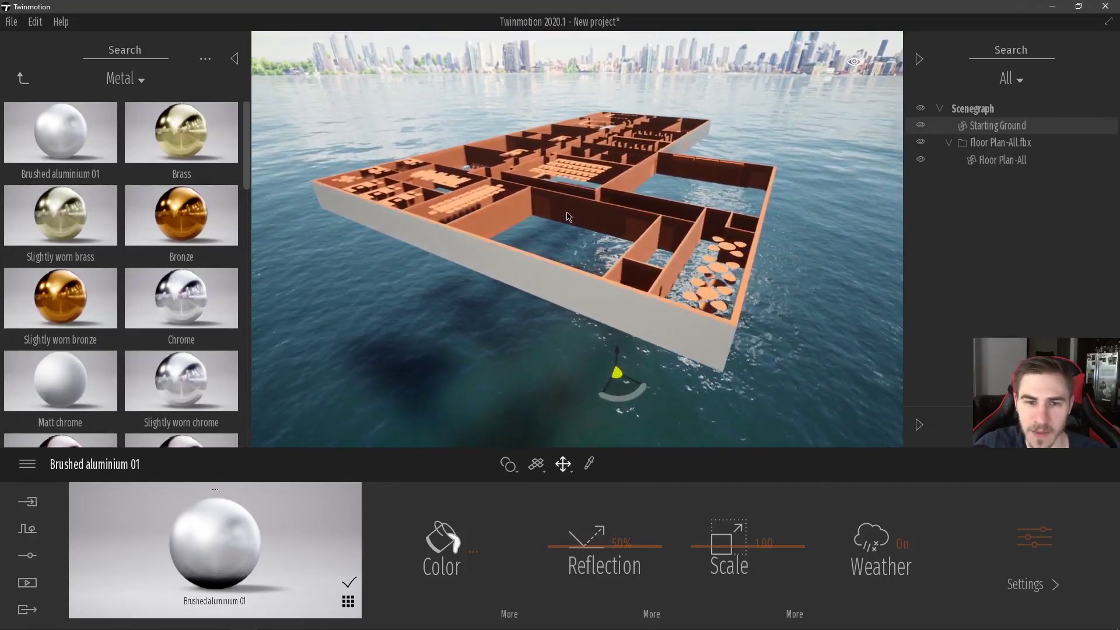
click(236, 63)
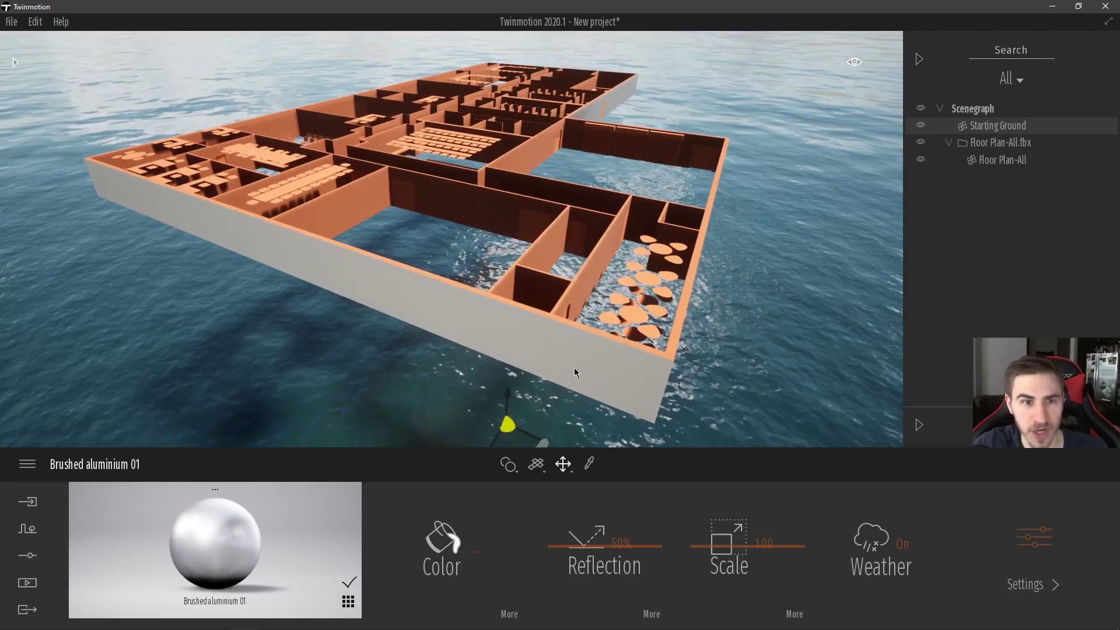
key(s)
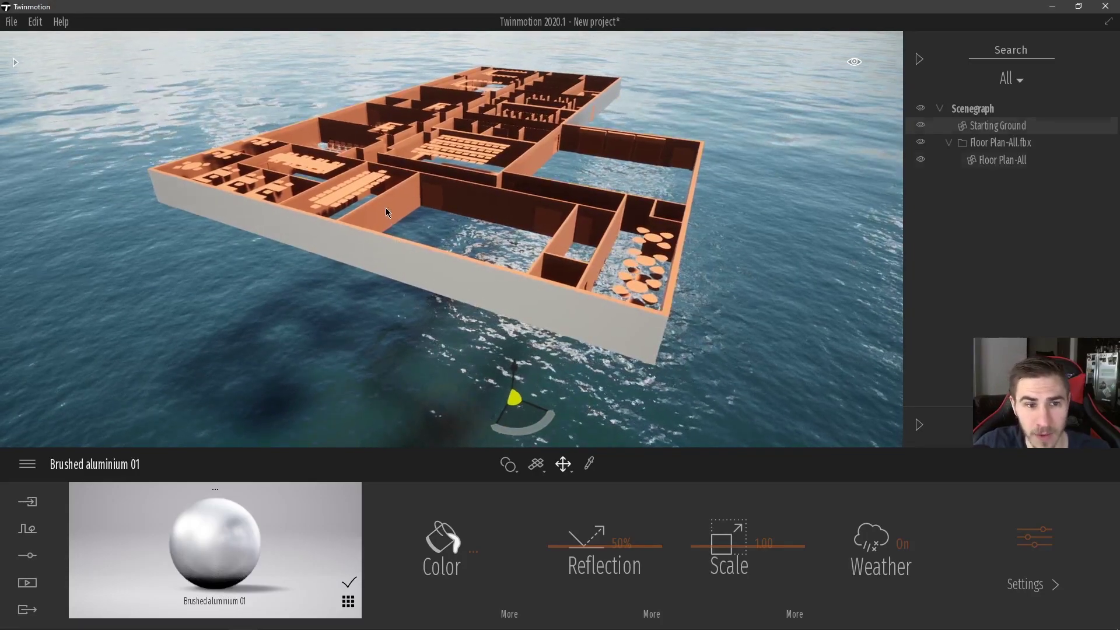
Step: Select and deselect the floor plan, and collapse the Floor Plan-All.fbx folder in the scene tree
click(386, 207)
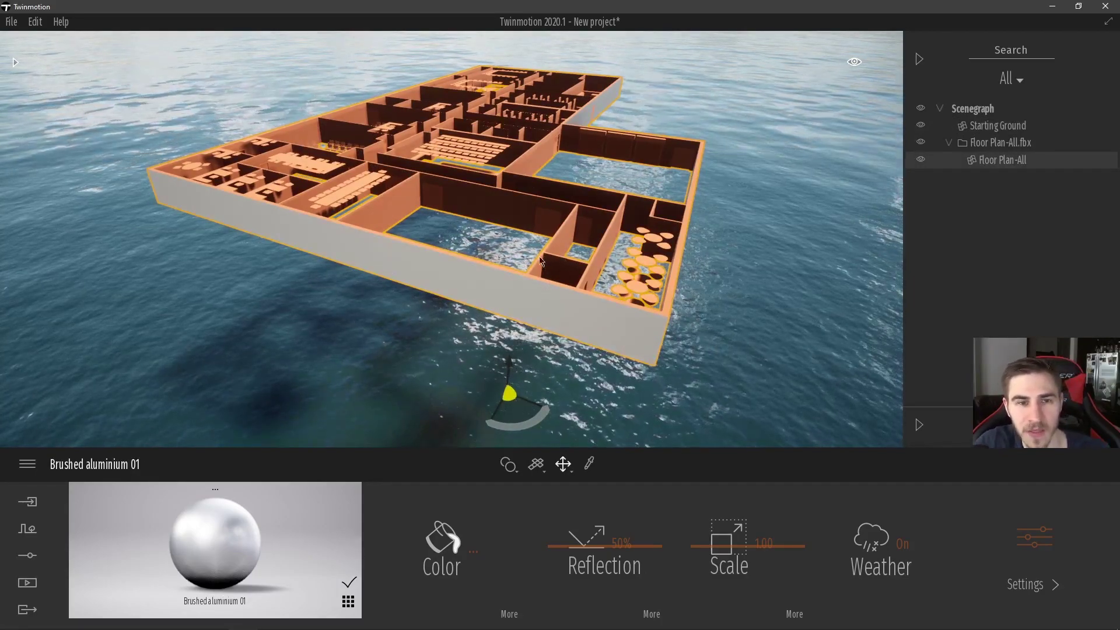
right_drag(543, 288, 545, 280)
click(997, 125)
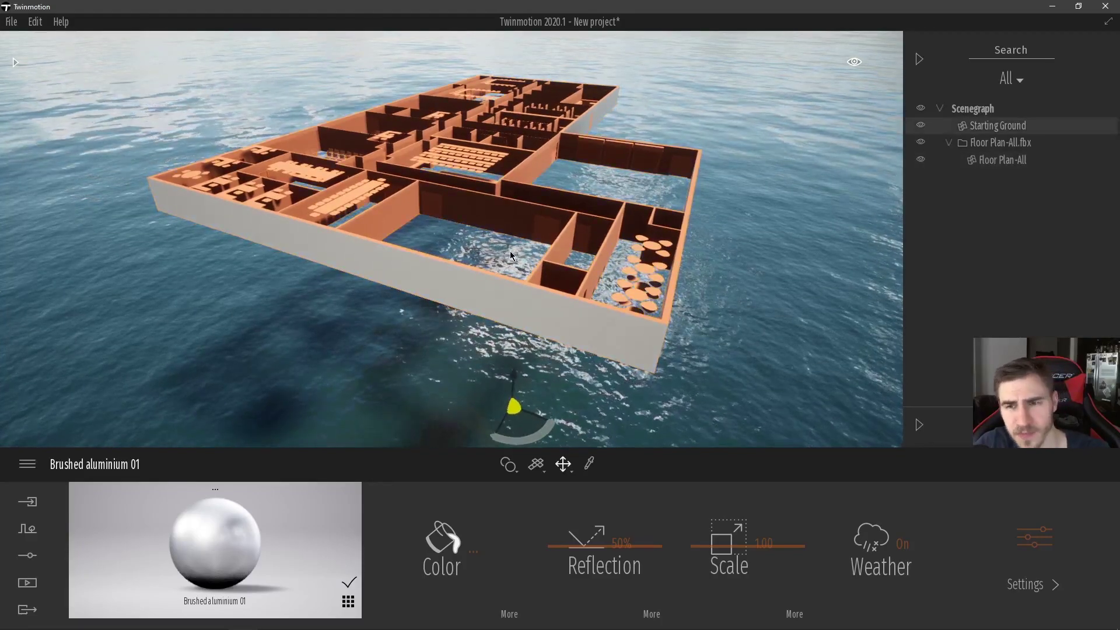
click(951, 147)
click(948, 144)
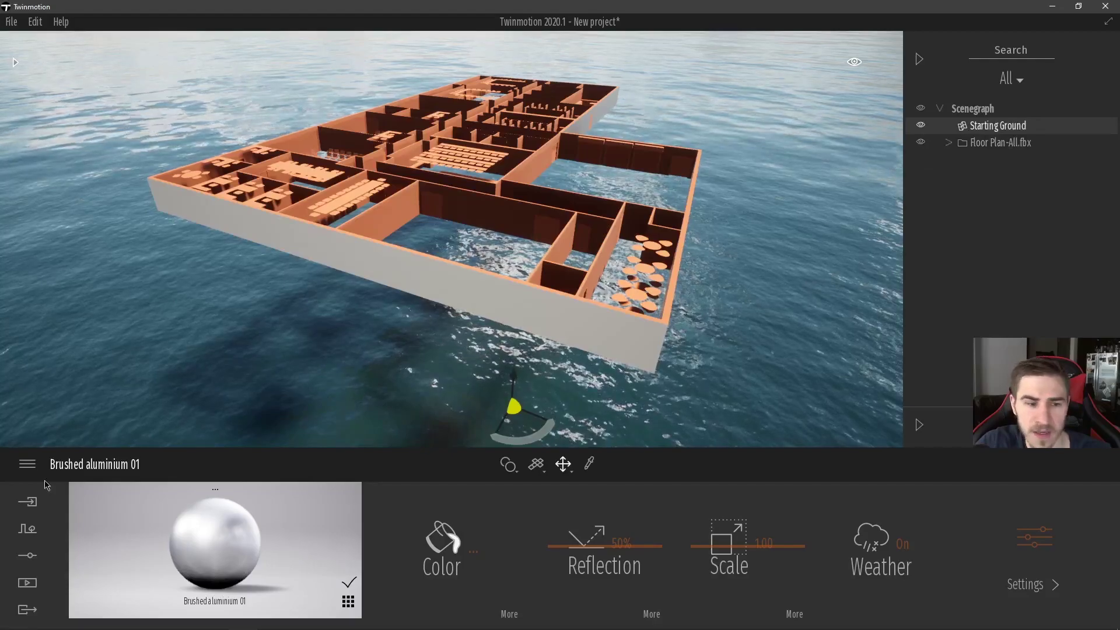
Step: Start another geometry import and choose the Floor Plan-Hierarchy file as its source
click(27, 502)
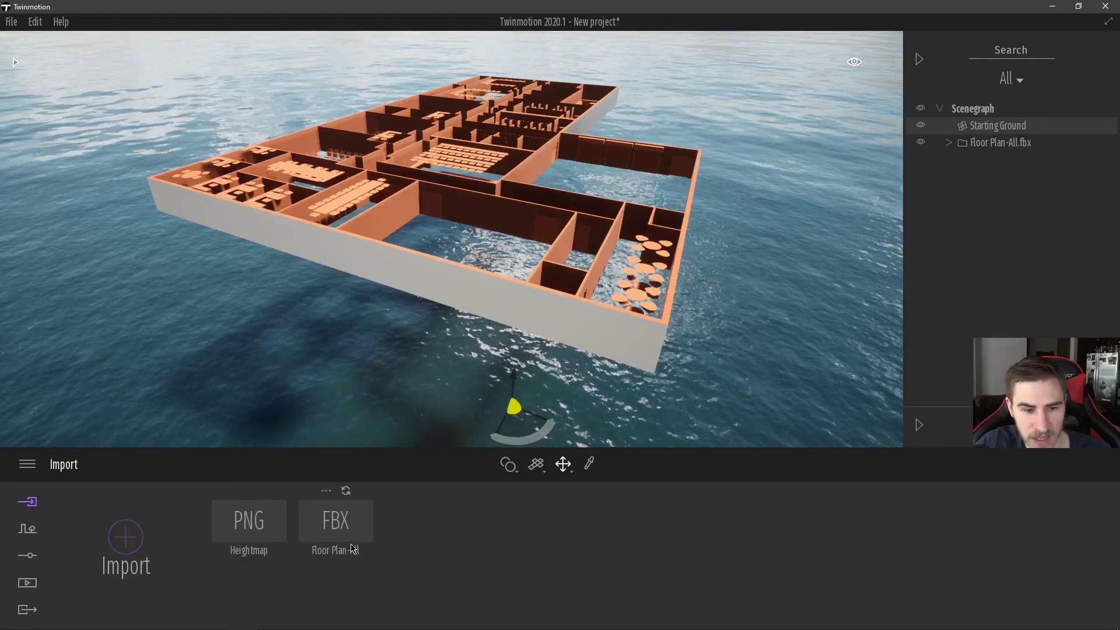
right_drag(315, 425, 350, 423)
scroll(315, 426, down, 1)
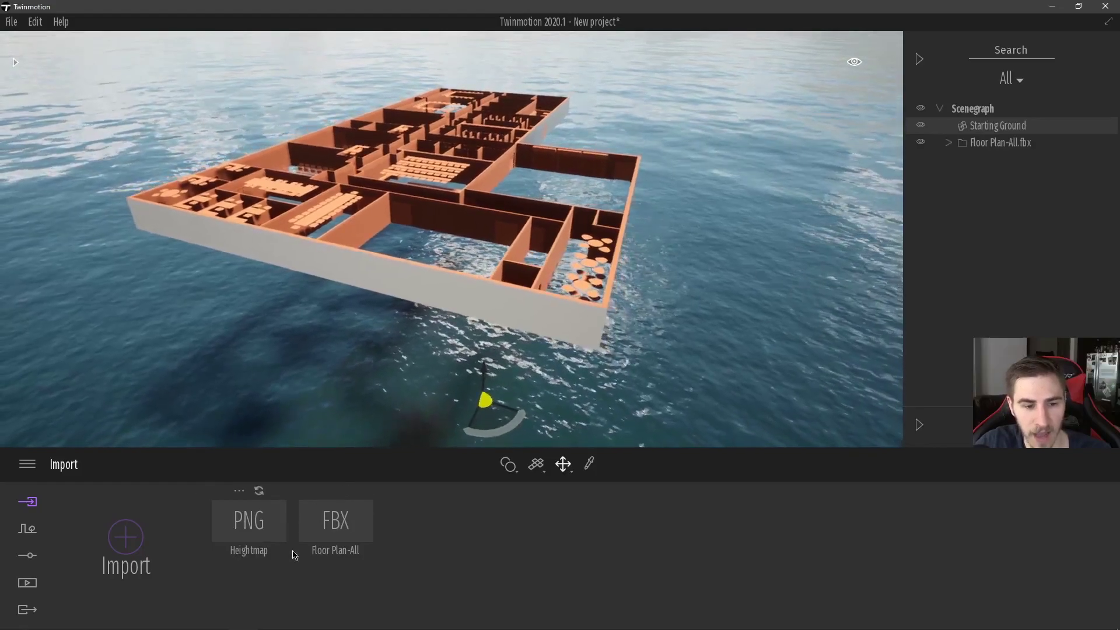
right_drag(459, 408, 465, 389)
scroll(462, 397, down, 1)
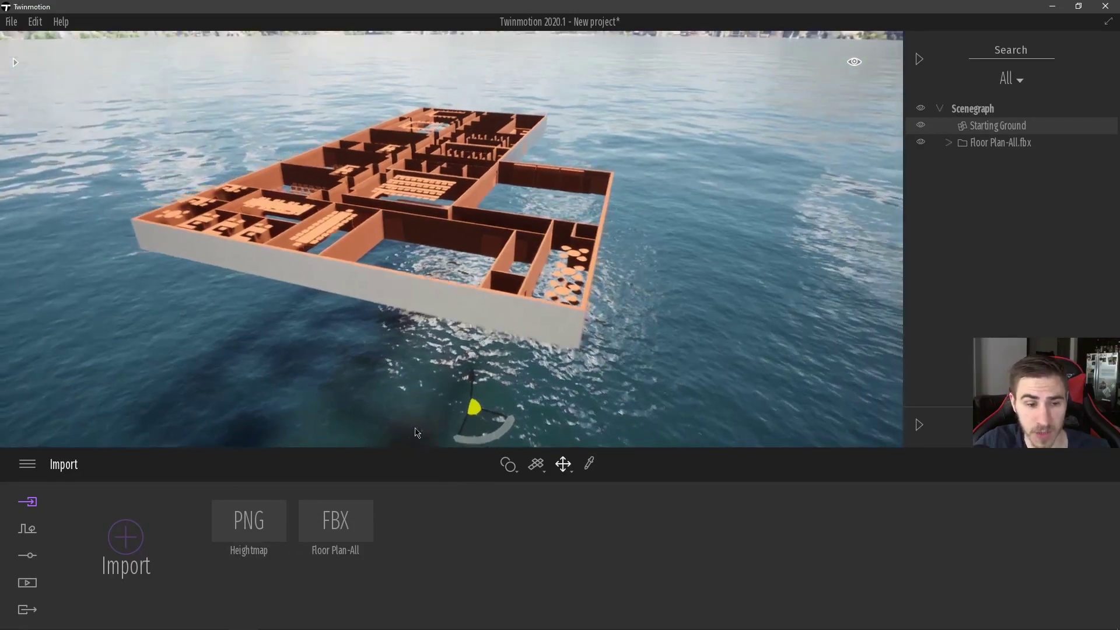
click(121, 561)
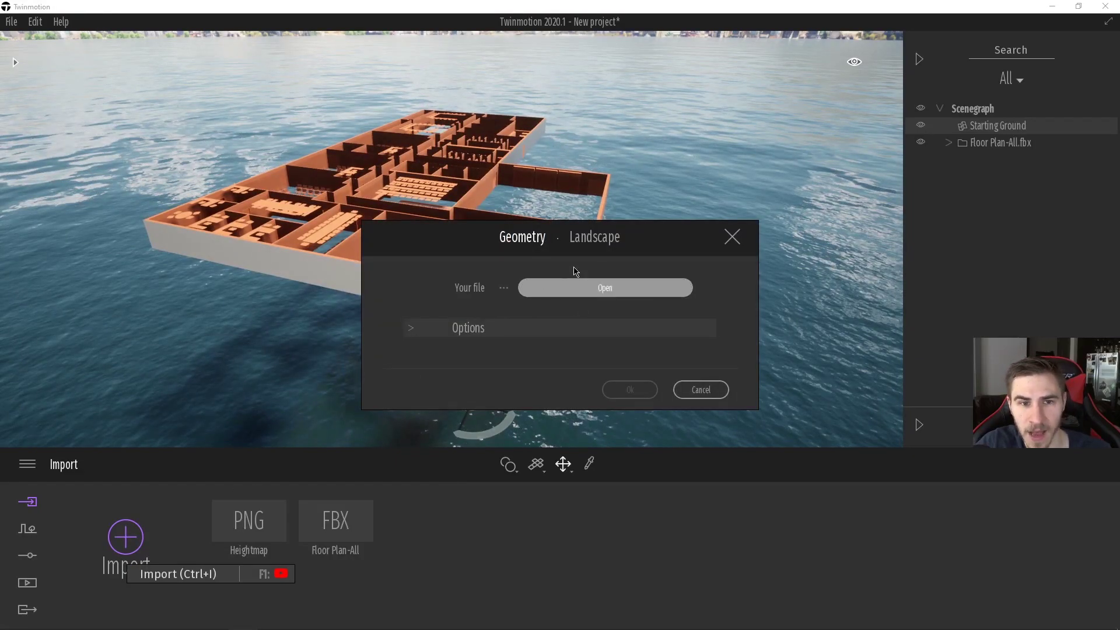
click(578, 288)
click(449, 182)
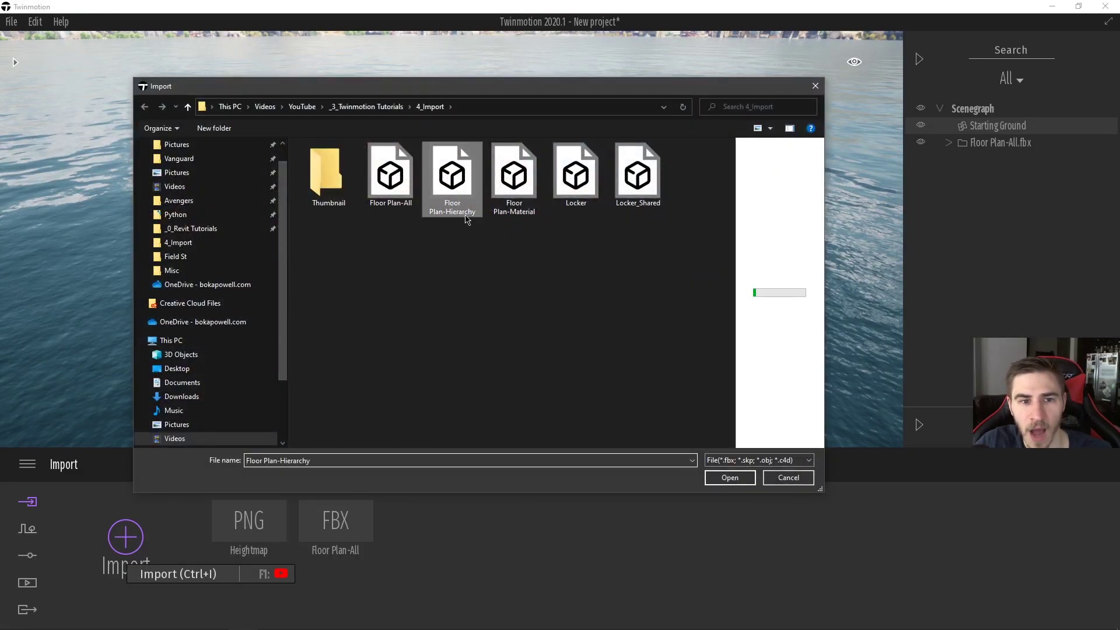
click(734, 482)
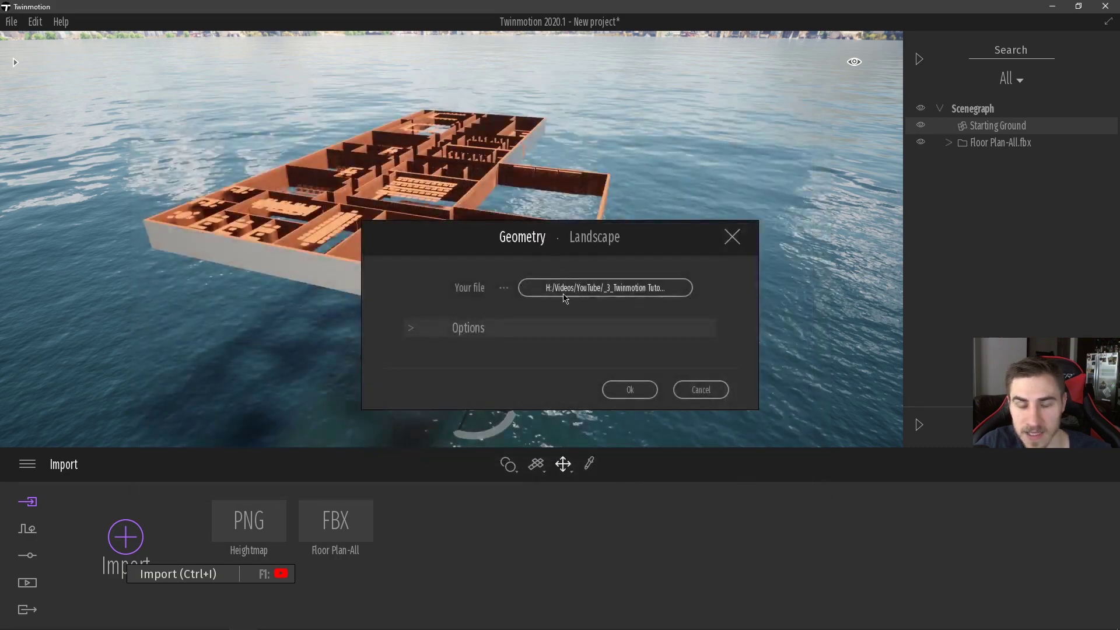
Step: Import the file with Collapse set to Keep hierarchy and Fix UV/Texture enabled, using the imported material for all material conflicts
click(414, 328)
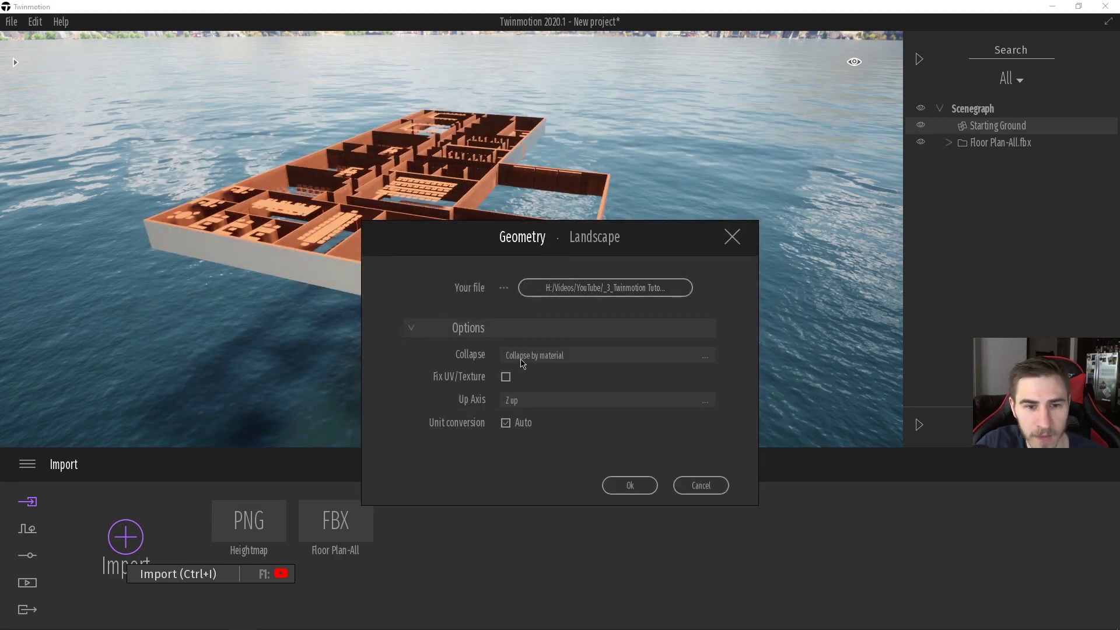
click(663, 356)
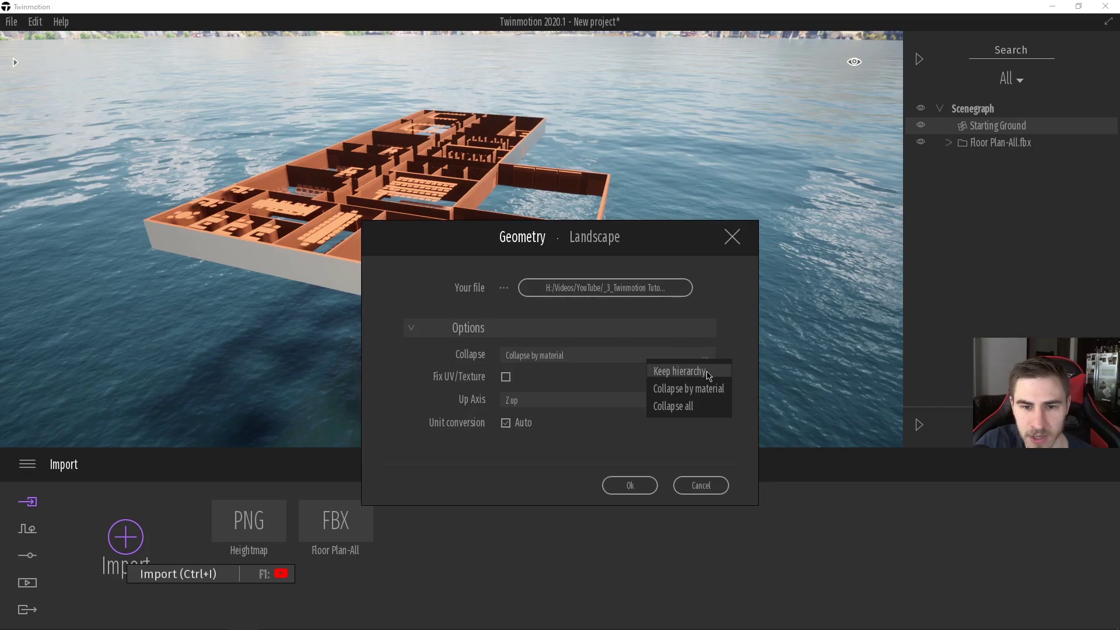
click(680, 372)
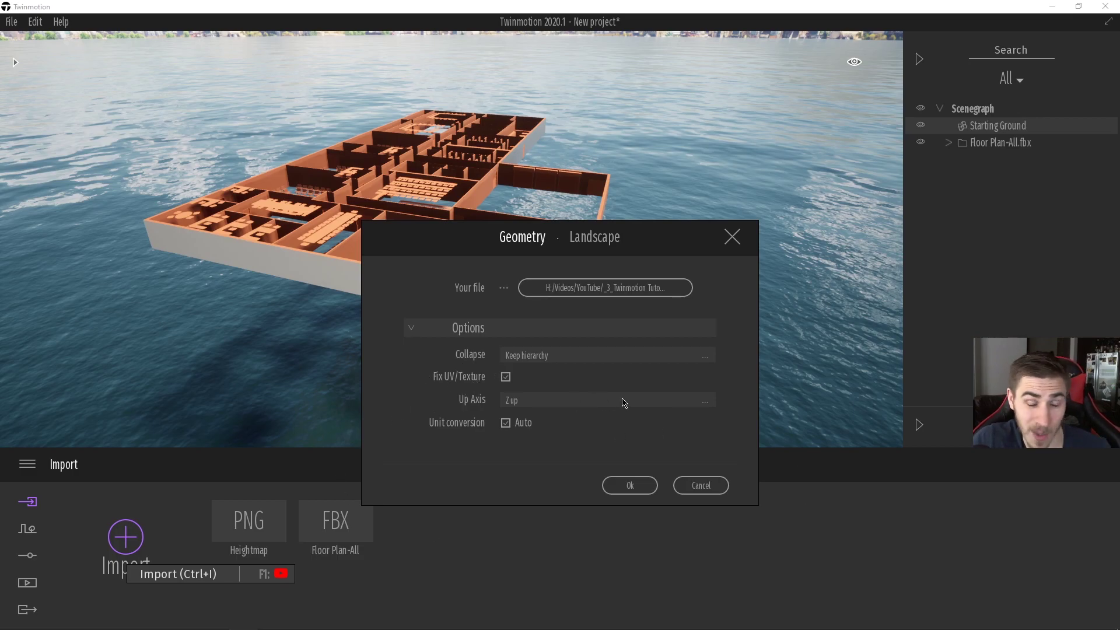
click(630, 489)
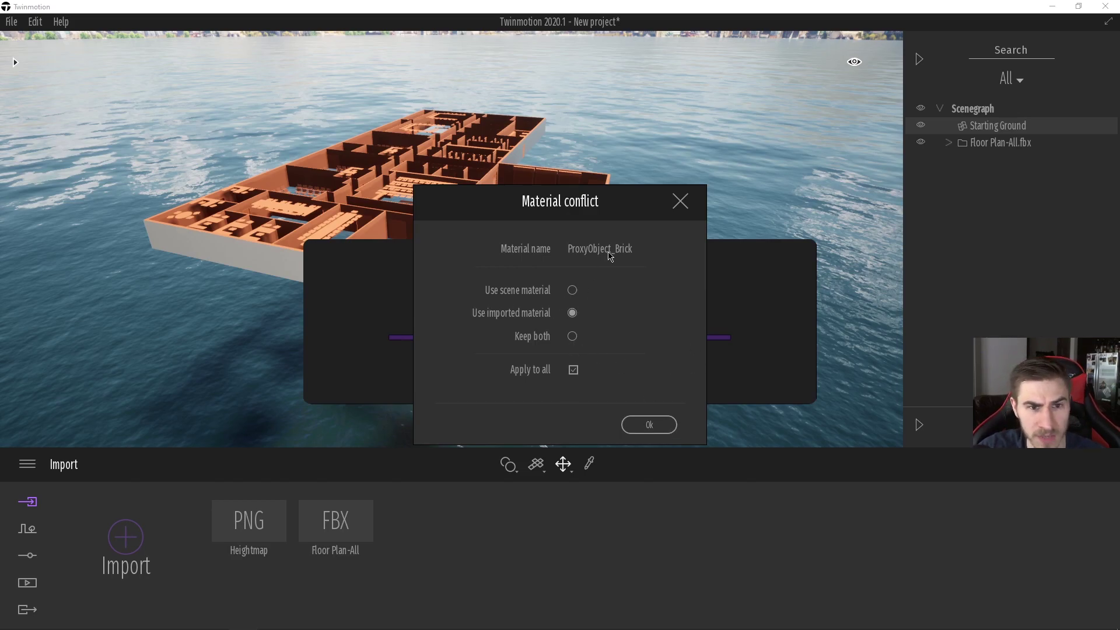
click(649, 425)
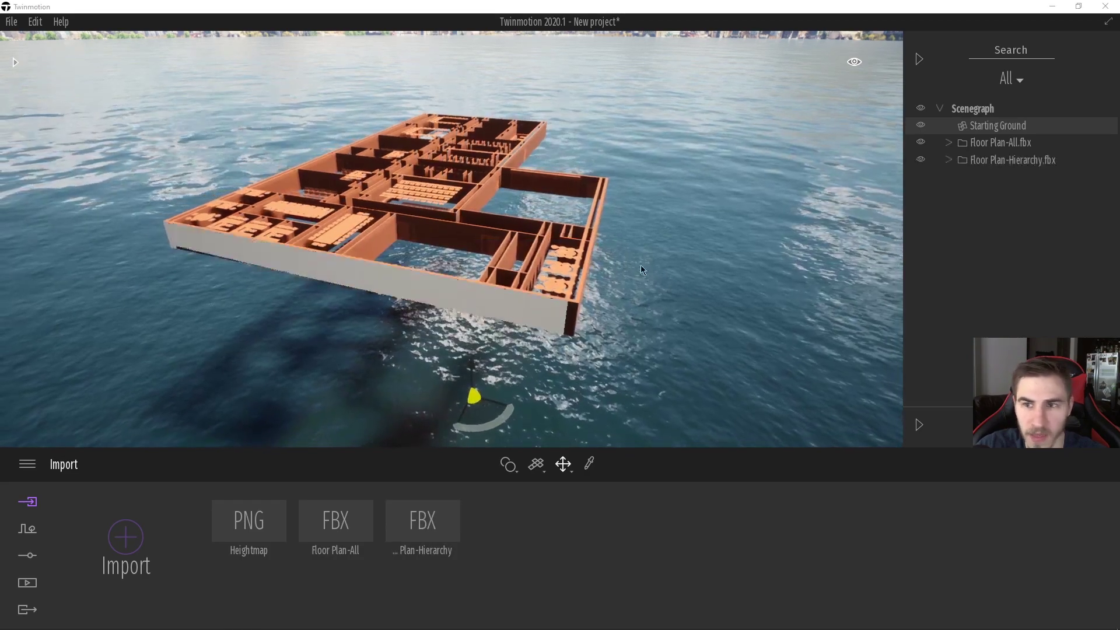
Step: Move the Floor Plan-Hierarchy.fbx model out of the overlap so it sits beside the Floor Plan-All model
click(1023, 168)
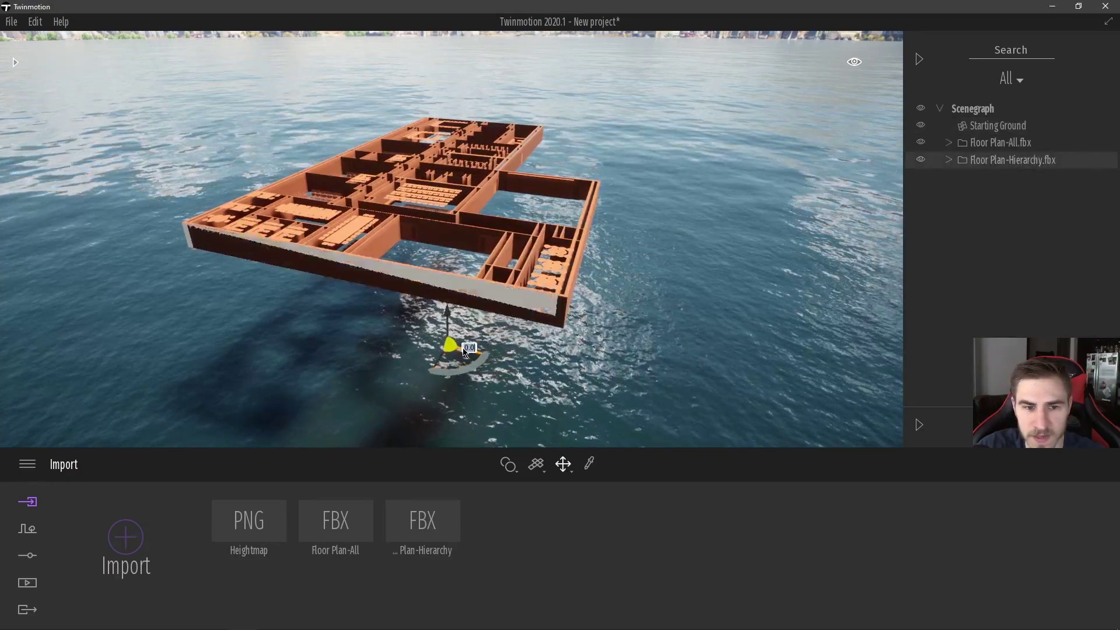
click(998, 126)
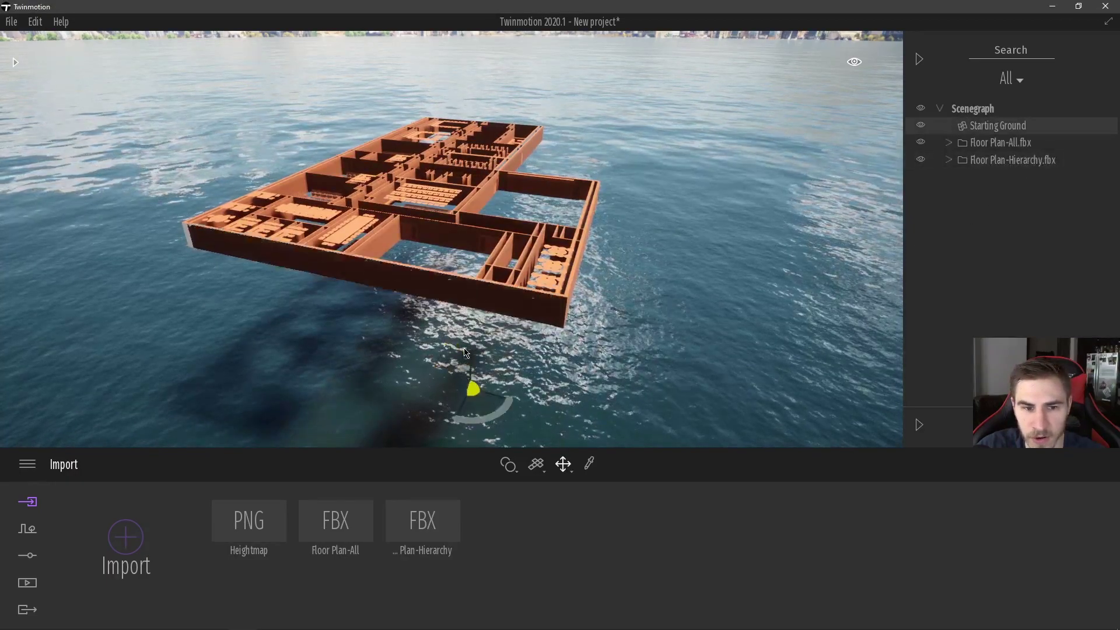
click(1027, 165)
drag(460, 350, 787, 390)
click(787, 391)
right_drag(787, 390, 816, 373)
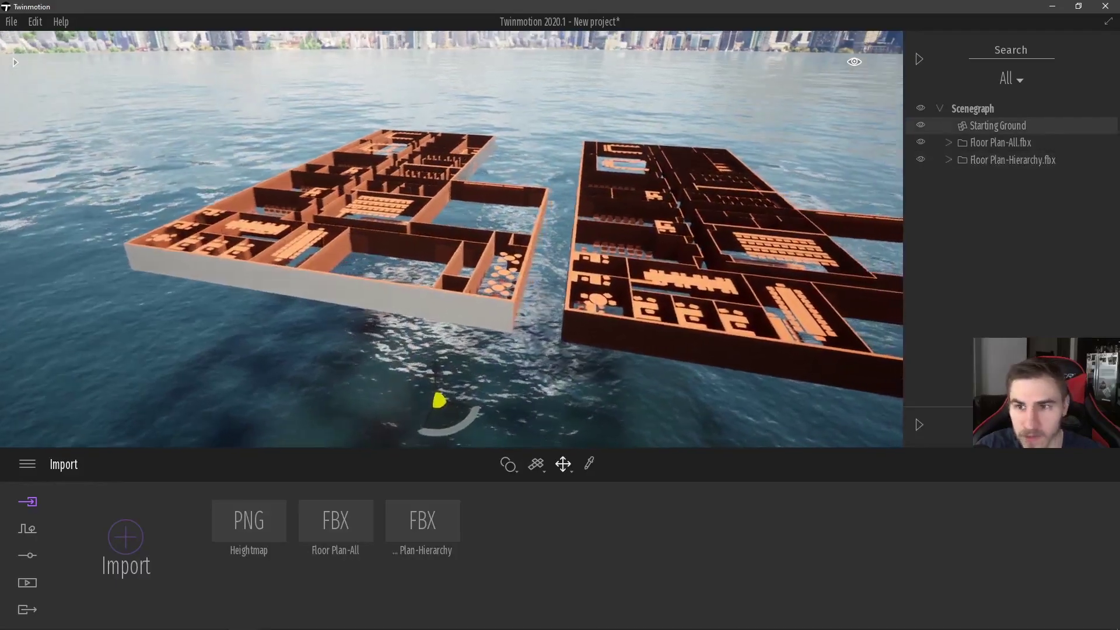
key(d)
right_drag(192, 201, 220, 198)
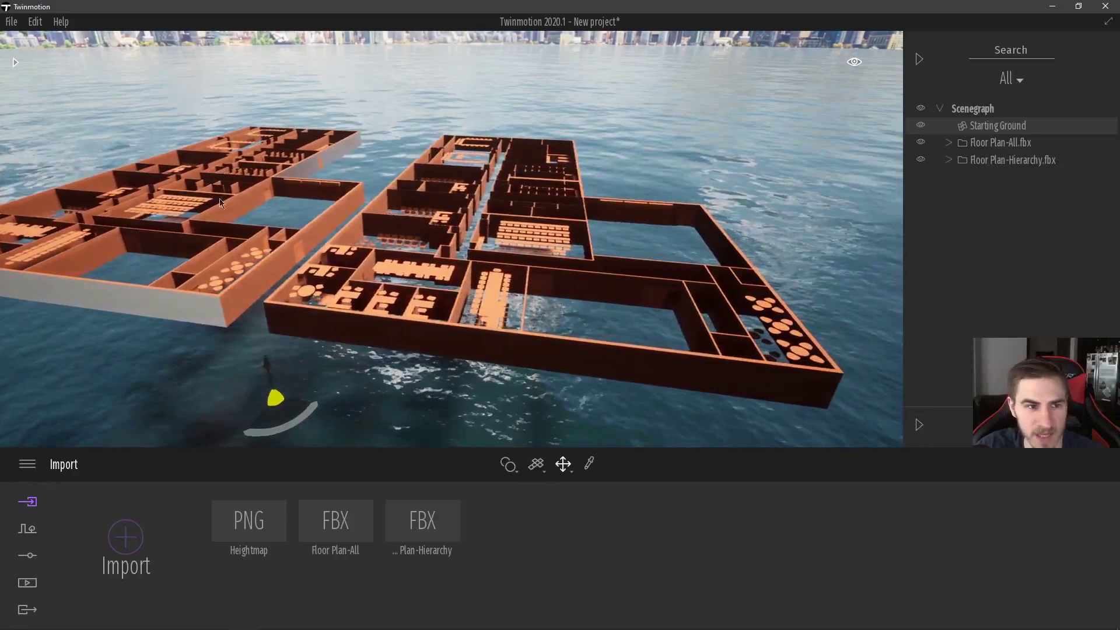
Step: Compare how the collapsed floor plan and individual walls of the hierarchy floor plan select, and examine the hierarchy's wall entries in the scene tree
click(207, 235)
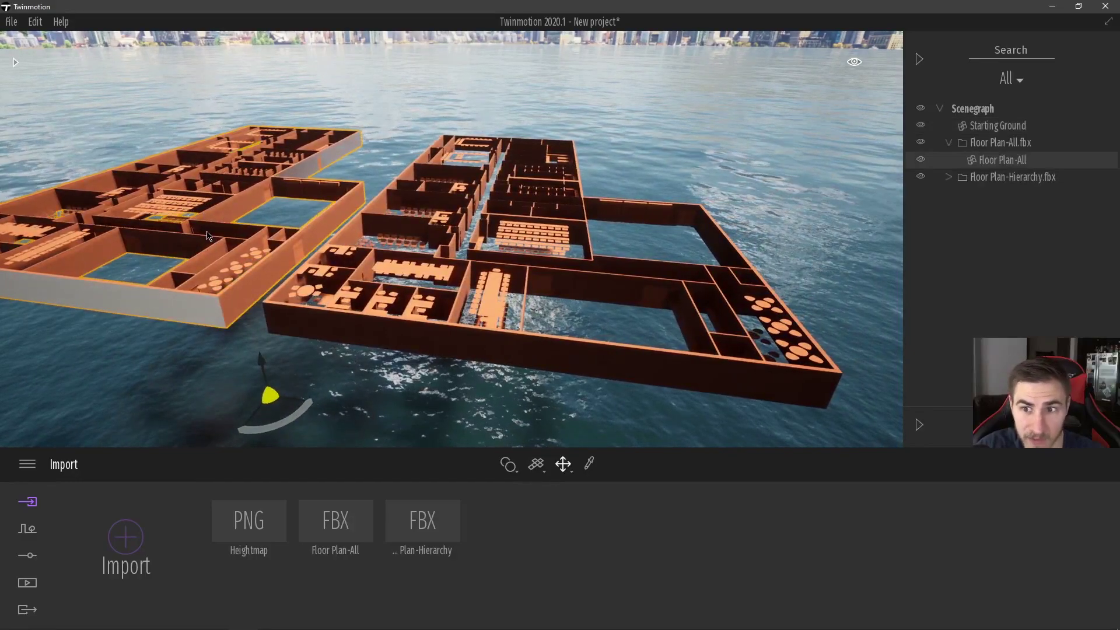
click(610, 292)
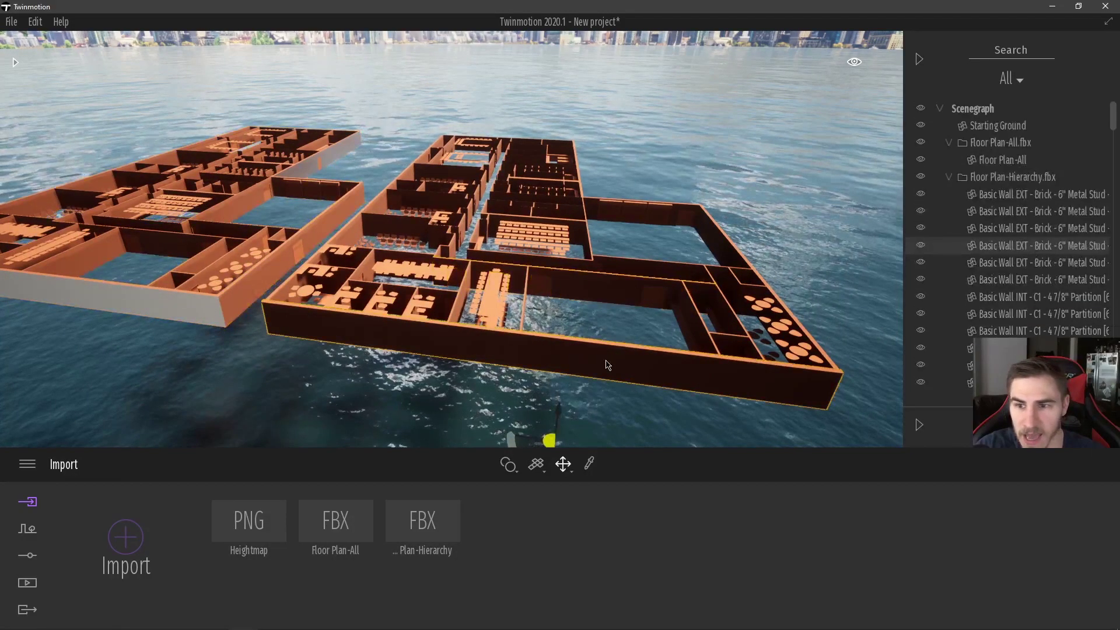
click(493, 297)
click(632, 291)
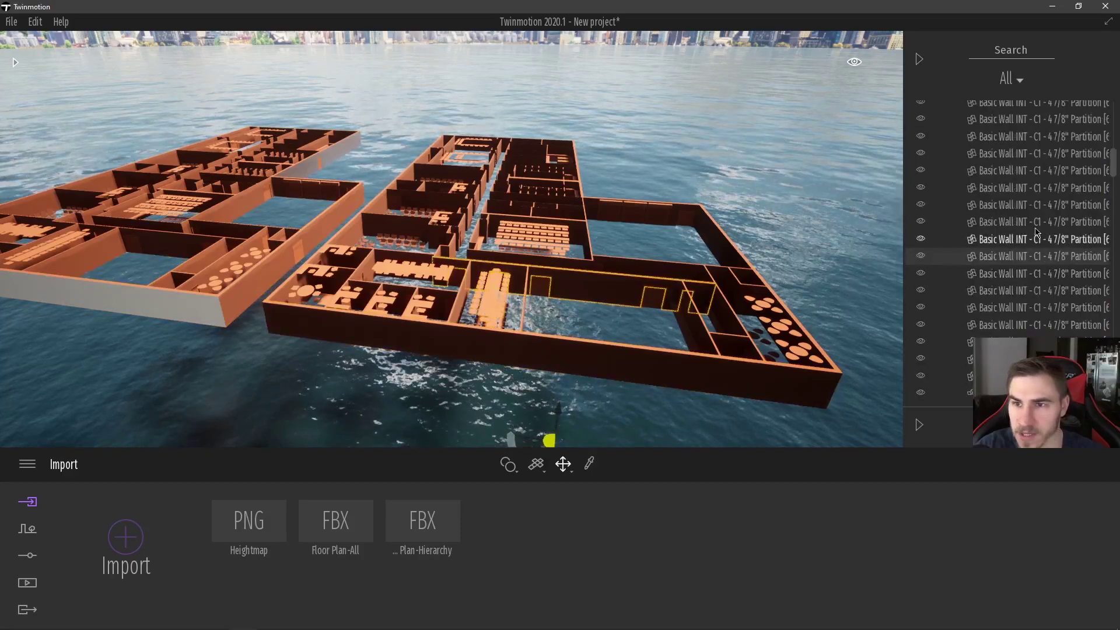
scroll(1009, 204, up, 5)
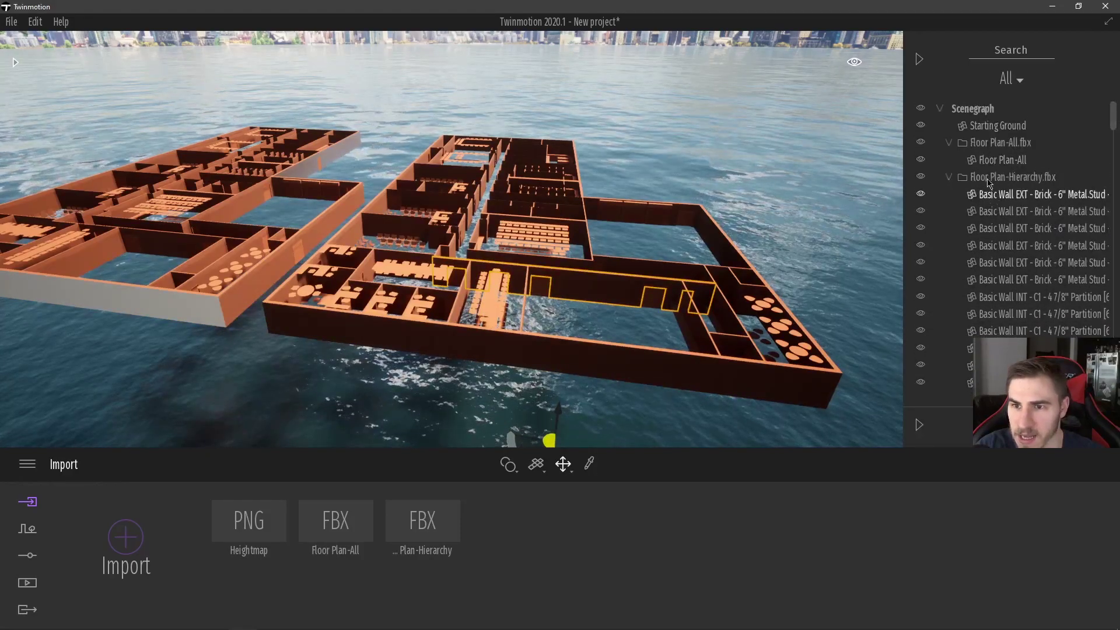
click(1014, 161)
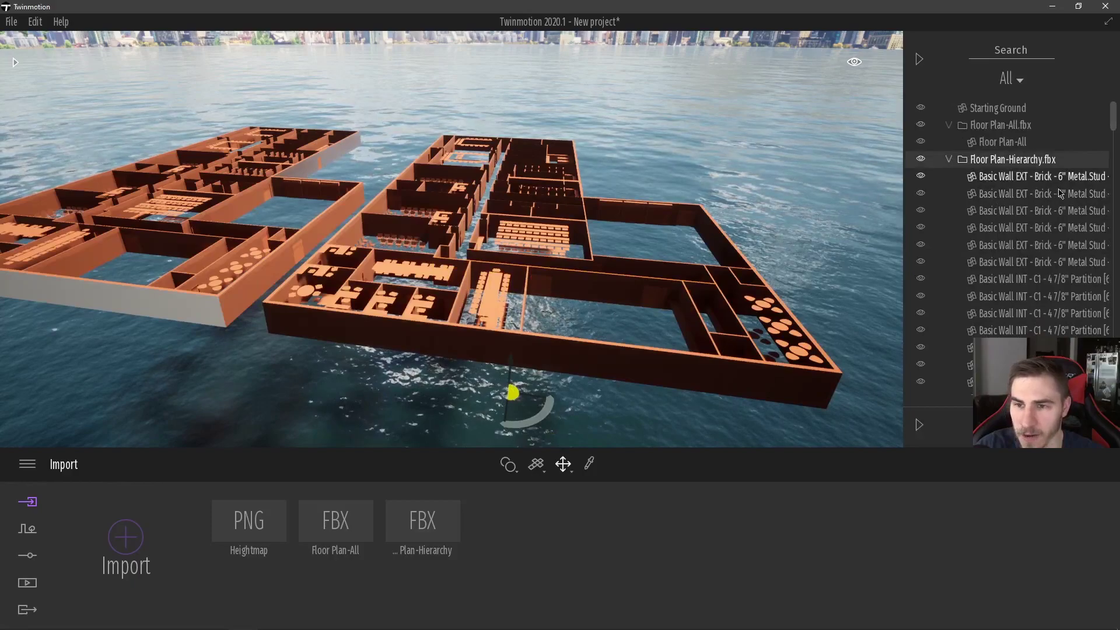
scroll(1061, 194, down, 5)
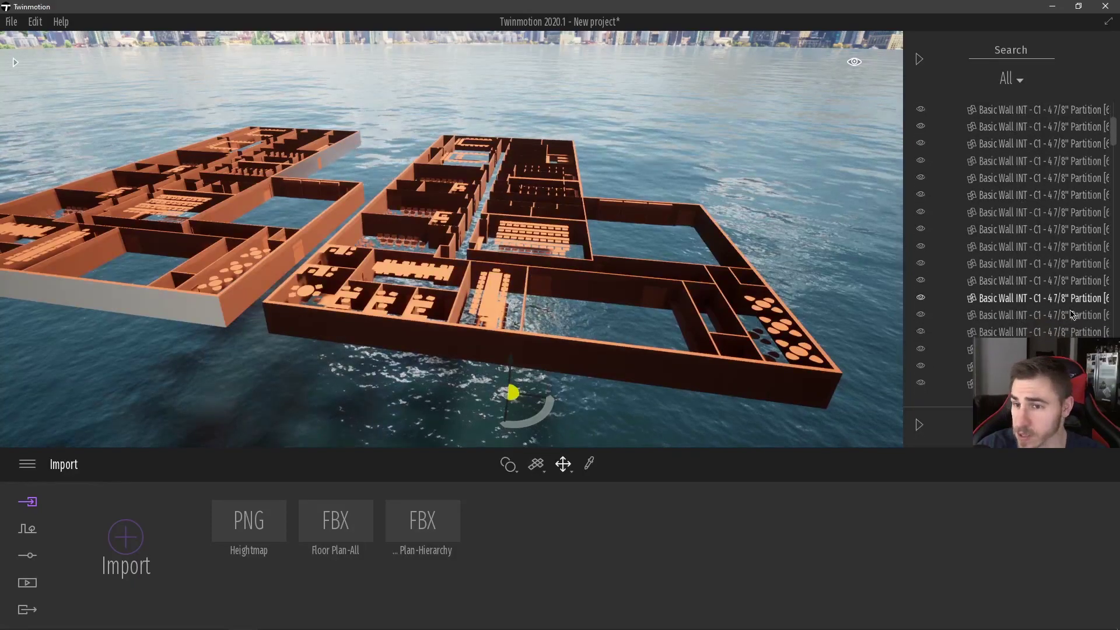
scroll(1071, 315, down, 4)
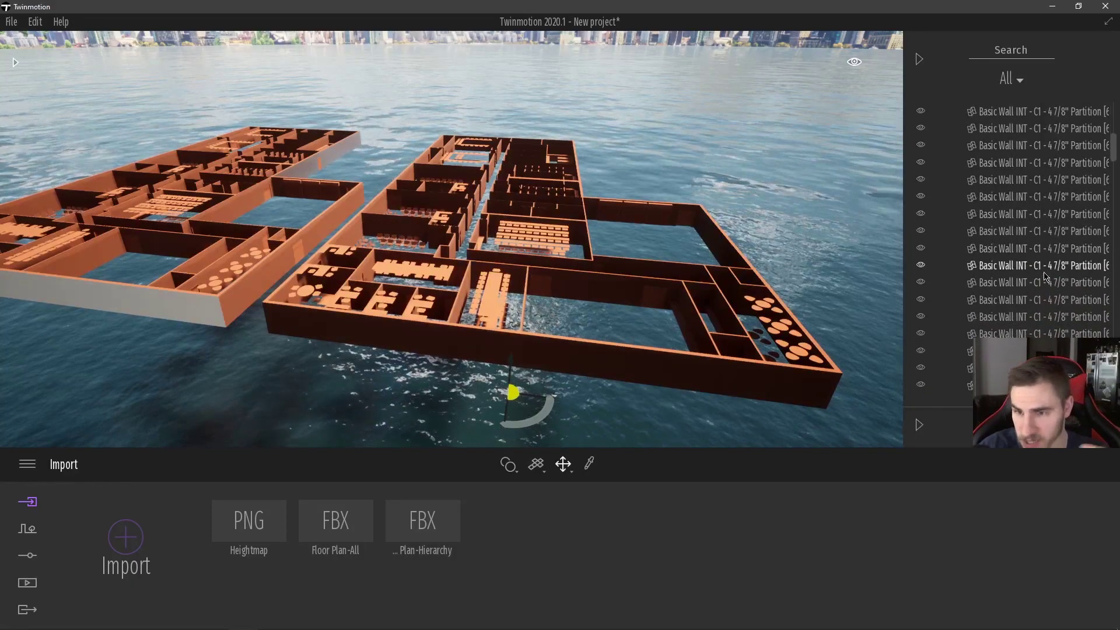
scroll(1045, 277, down, 5)
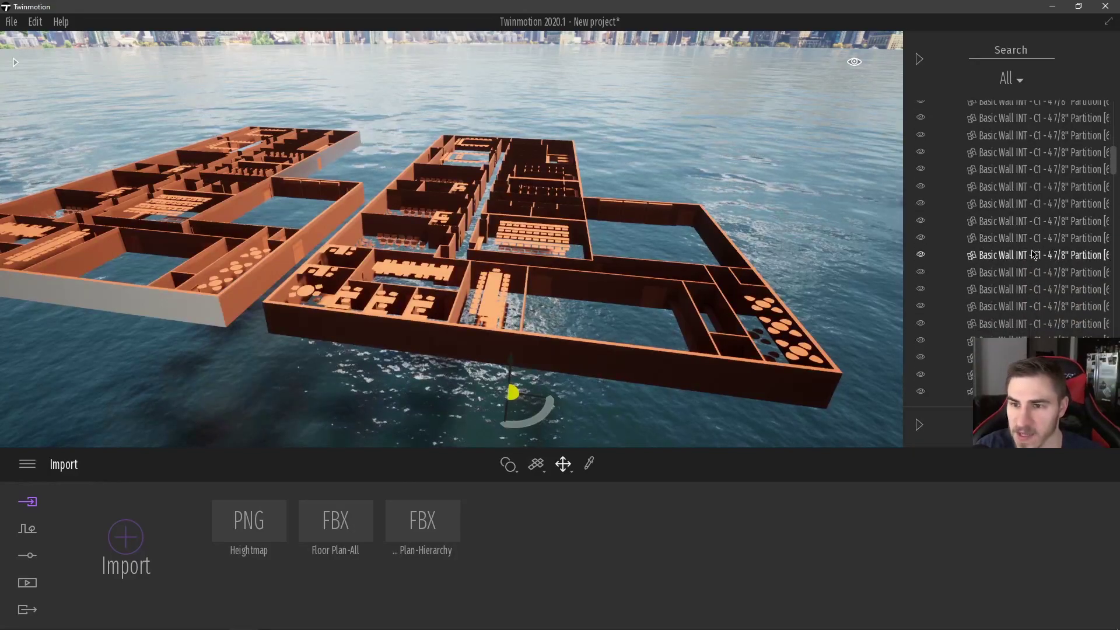
scroll(1036, 304, down, 1)
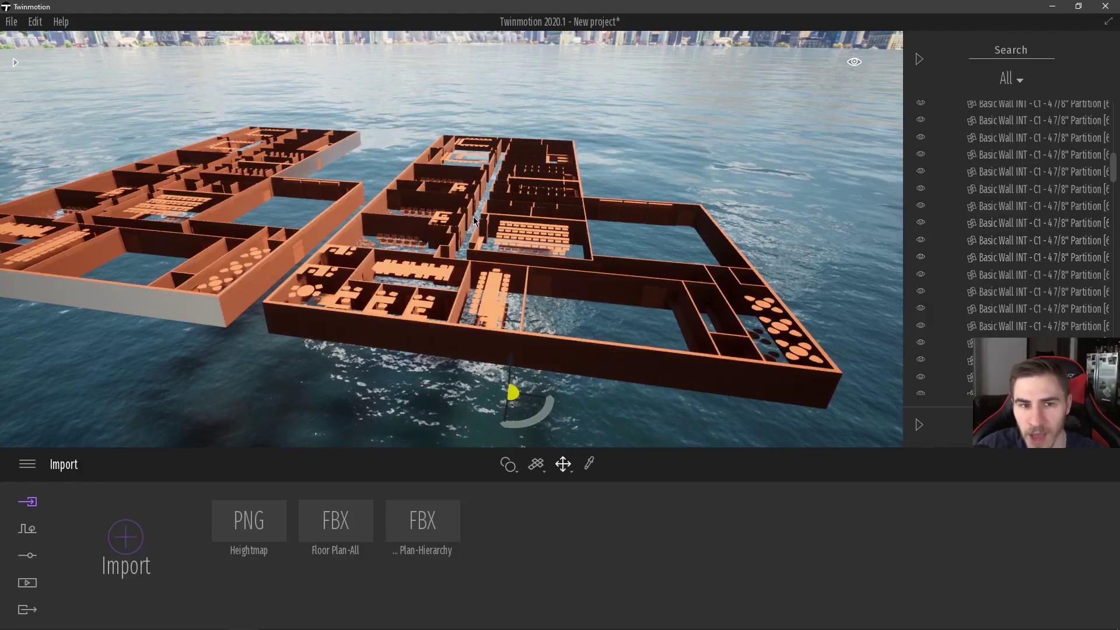
scroll(584, 300, up, 1)
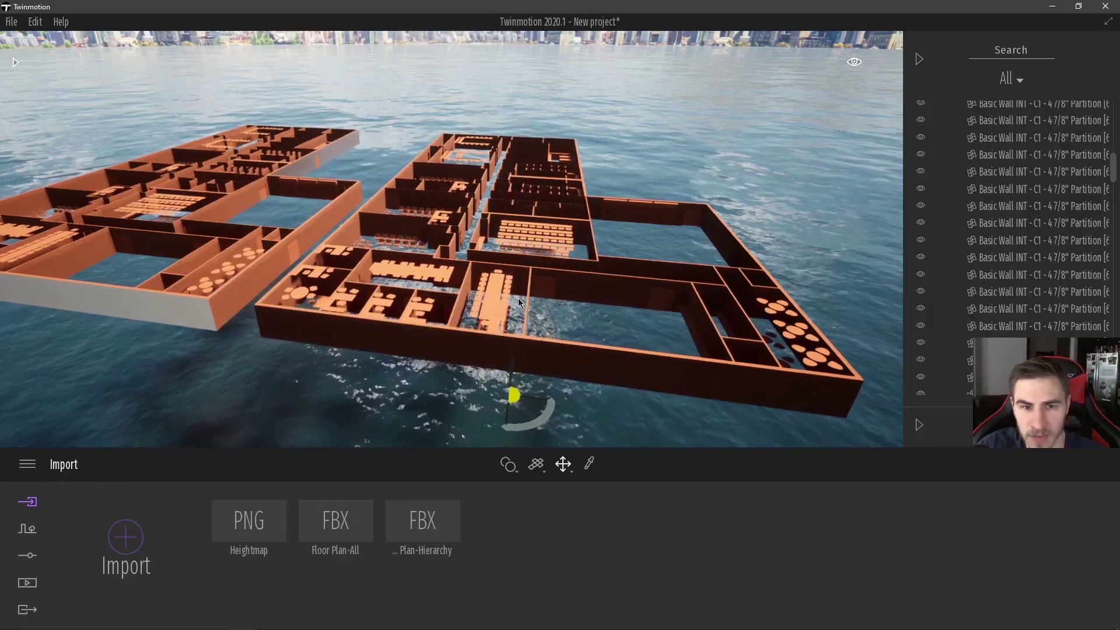
Step: Move the short partition wall beside the long-table room farther into the hierarchy plan's large room, and select the collapsed floor plan for comparison
click(527, 305)
shift+middle_drag(528, 305, 459, 315)
click(419, 299)
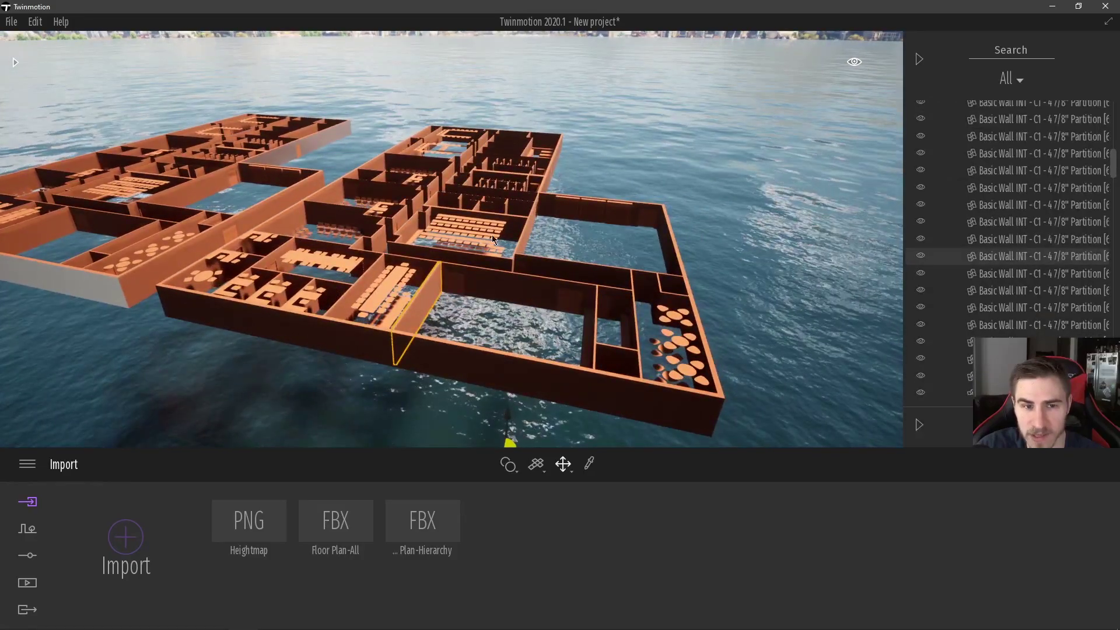
scroll(573, 164, down, 4)
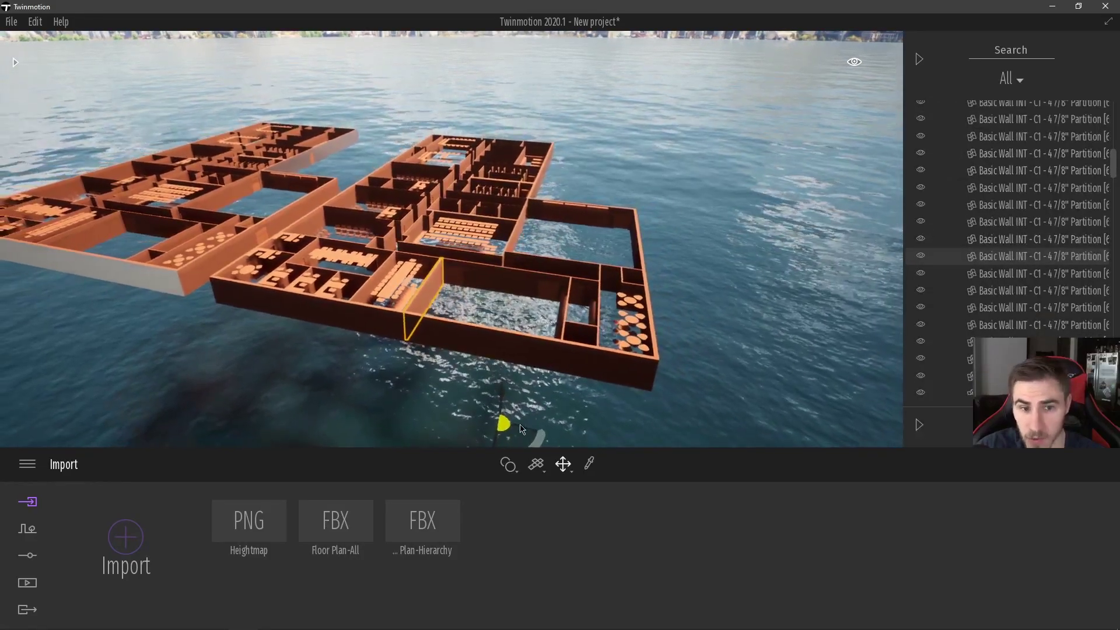
drag(518, 428, 549, 434)
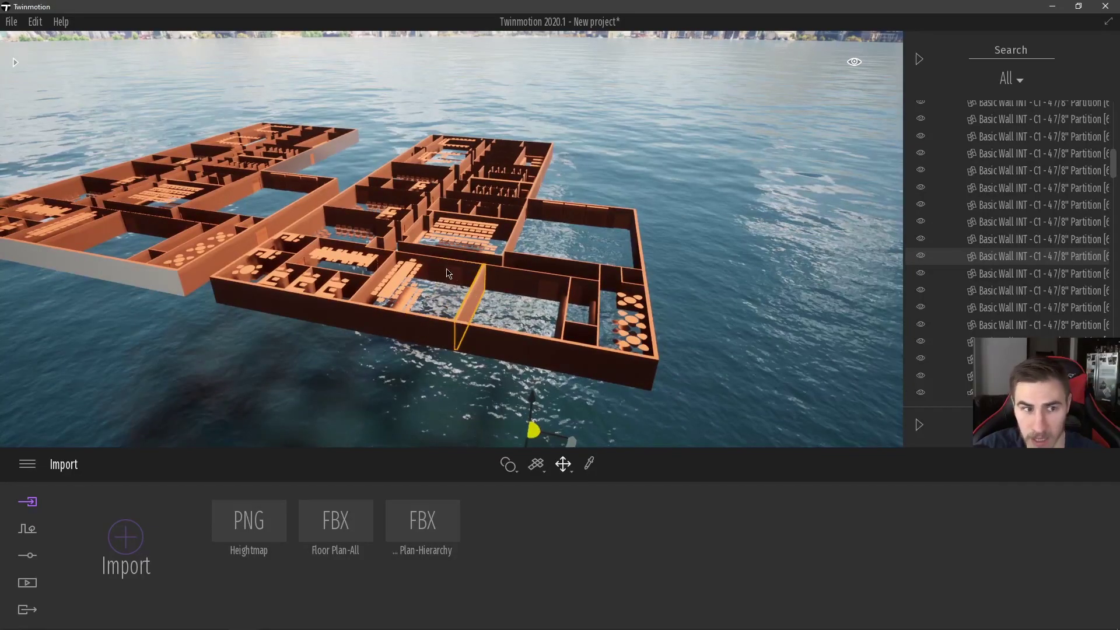
click(88, 236)
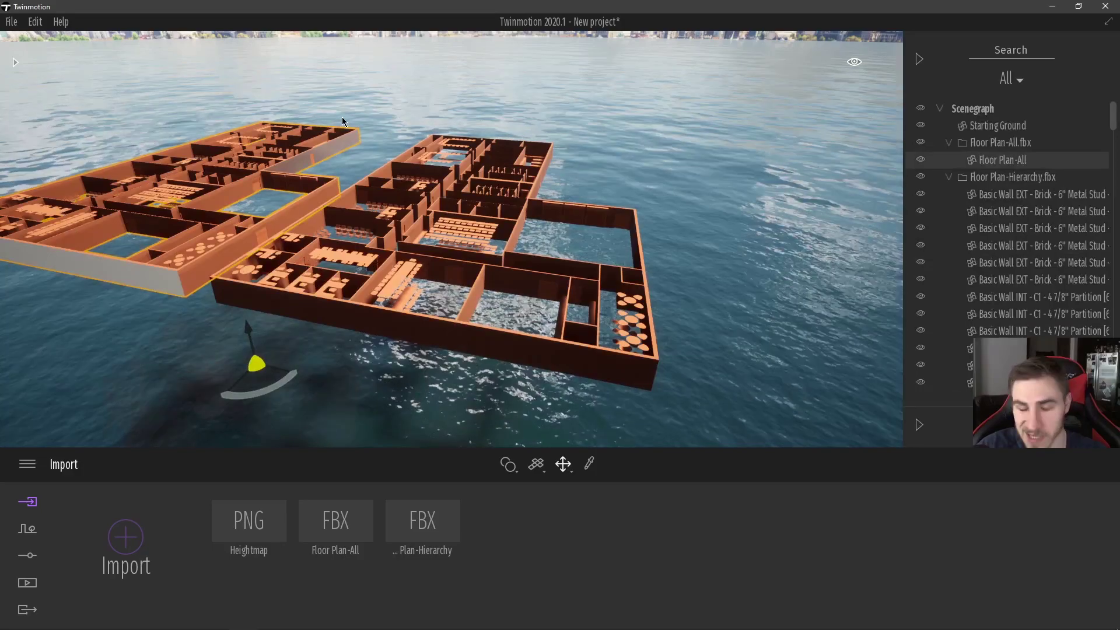
Step: Apply the Brushed aluminium 01 metal material to the interior partitions and the outer wall of the hierarchy floor plan
key(w)
right_drag(519, 309, 530, 300)
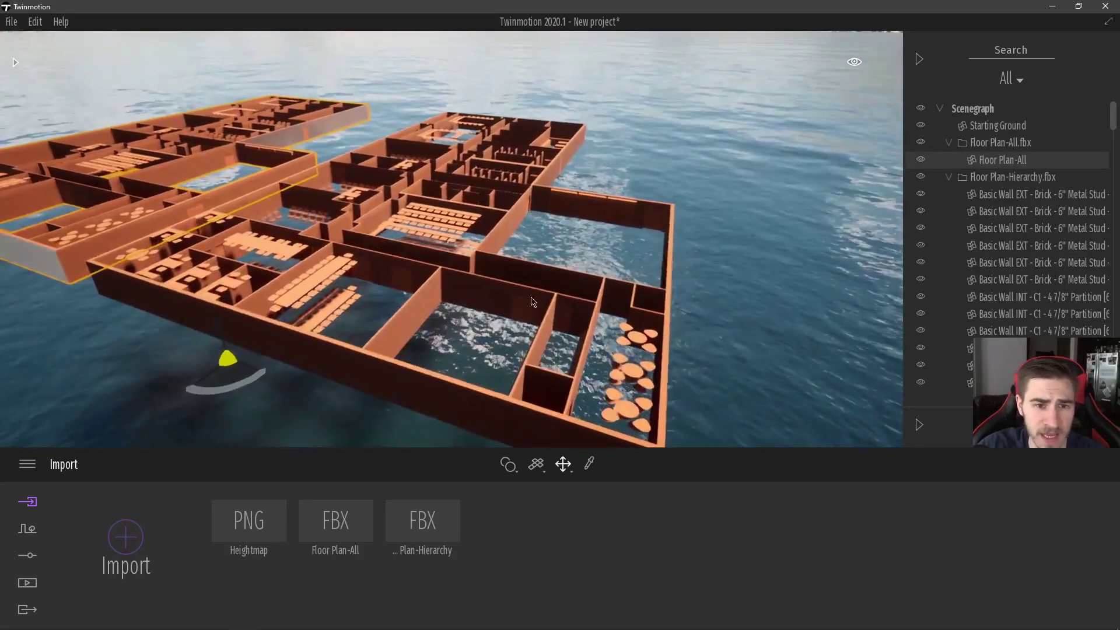
click(14, 62)
drag(612, 305, 550, 295)
scroll(559, 314, up, 3)
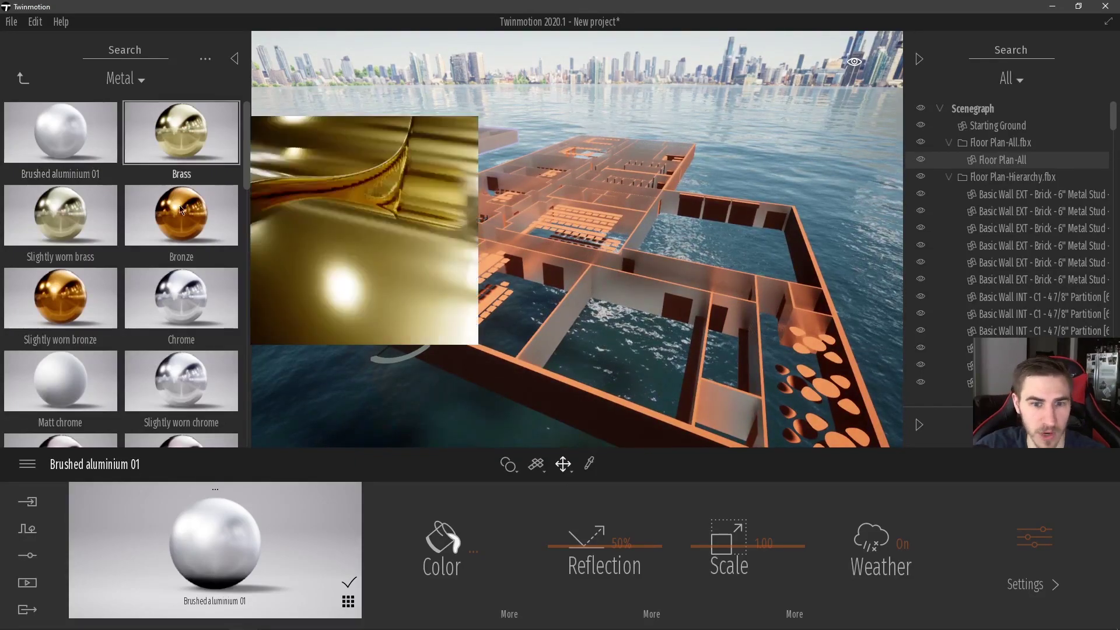
scroll(558, 160, down, 1)
drag(75, 124, 599, 359)
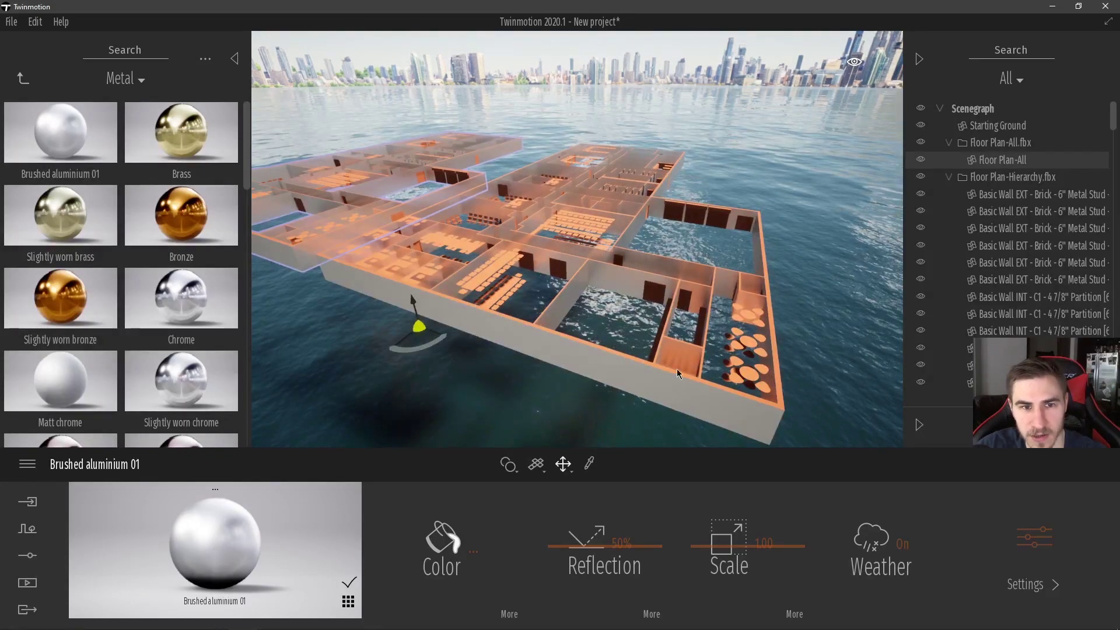
Step: Deselect the floor plan and examine from several angles which walls of both models carry the brushed aluminium
click(819, 349)
mouse_move(445, 365)
right_down()
mouse_move(426, 358)
mouse_move(445, 365)
right_up()
key(a)
right_drag(604, 231, 607, 234)
key(w)
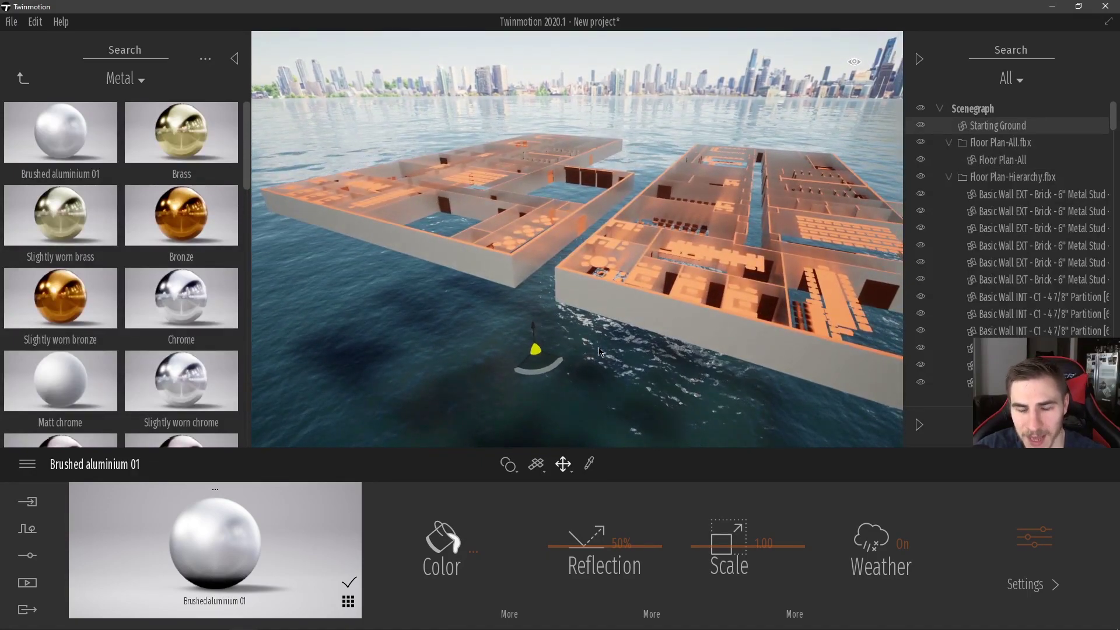
key(d)
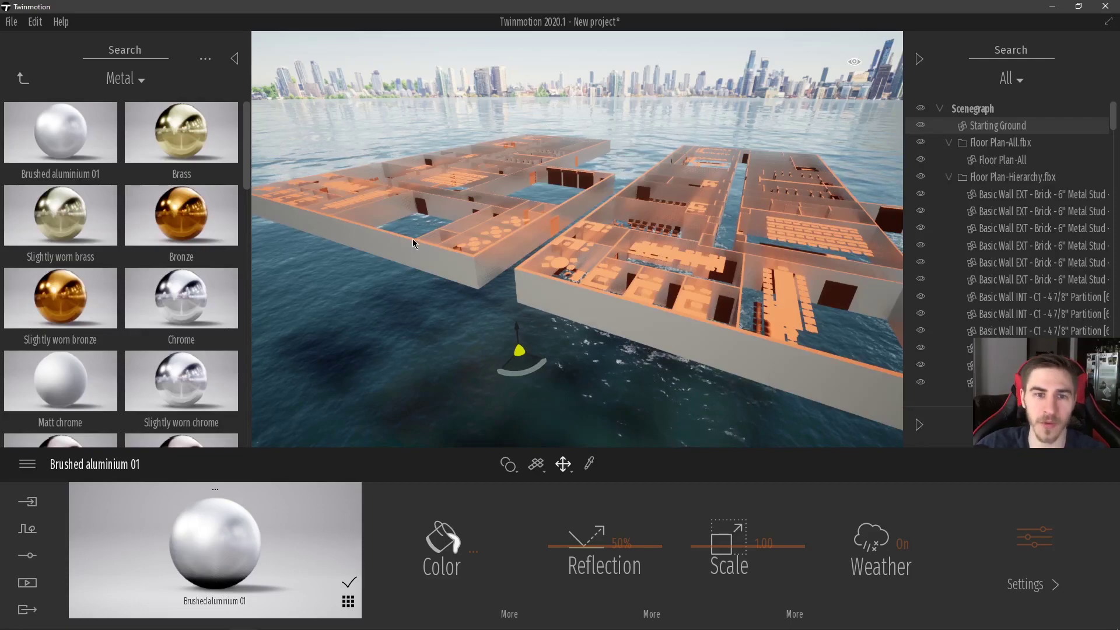
Step: Undo the brushed aluminium applied to the hierarchy floor plan's walls and deselect the model
key(ctrl+z)
key(ctrl+z)
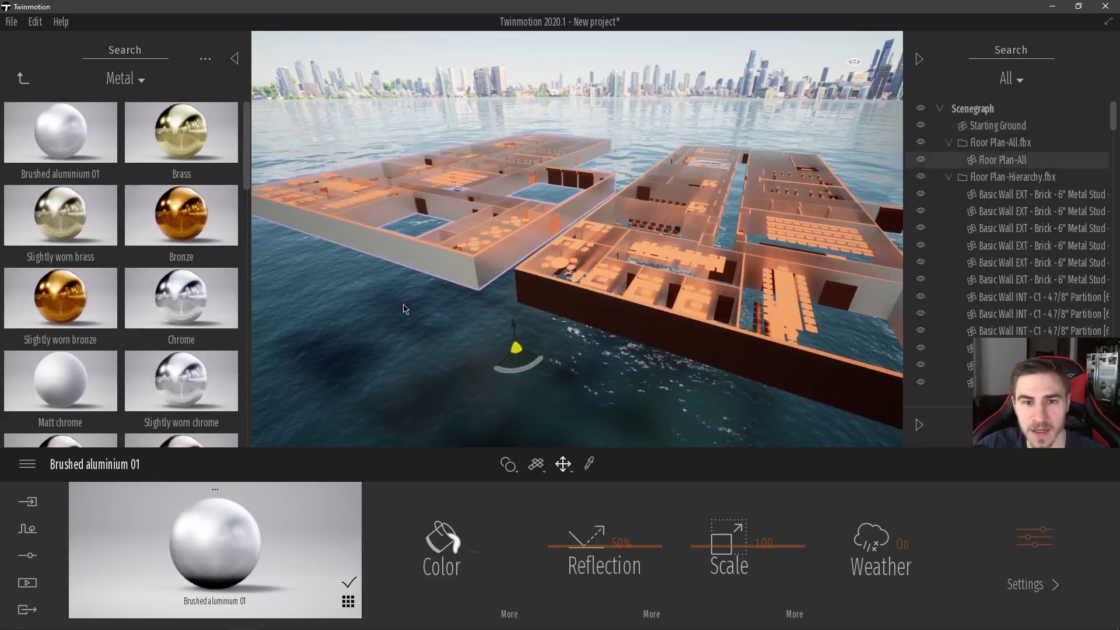
key(ctrl+z)
click(370, 337)
right_drag(370, 338, 455, 349)
key(s)
key(d)
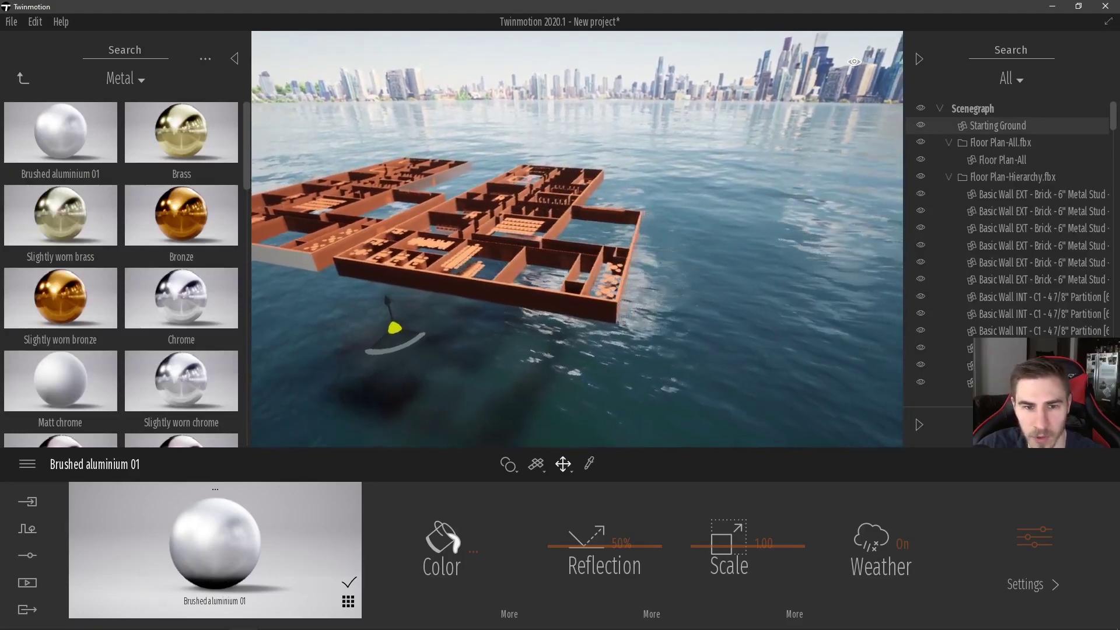
Step: Start a new geometry import and choose the Floor Plan-Material file
click(31, 511)
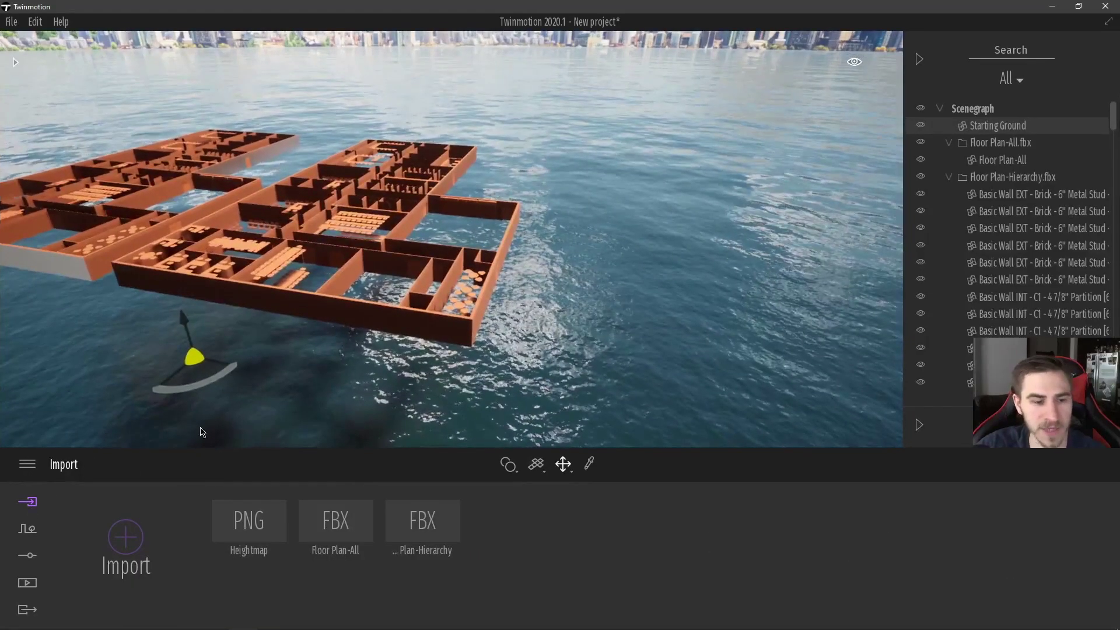
click(125, 537)
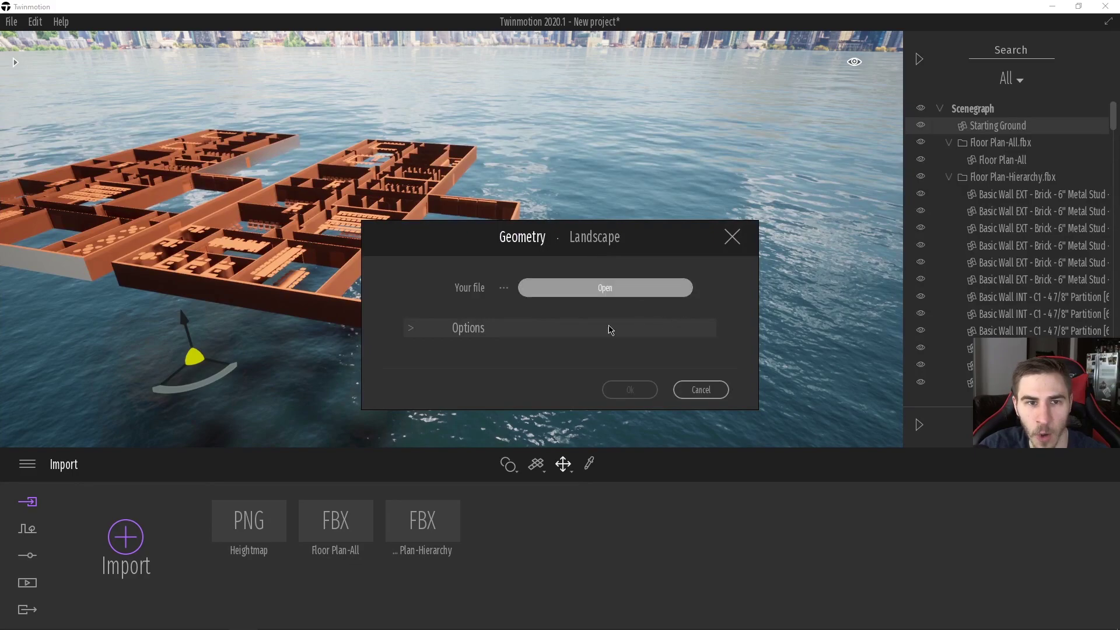
click(605, 288)
click(514, 178)
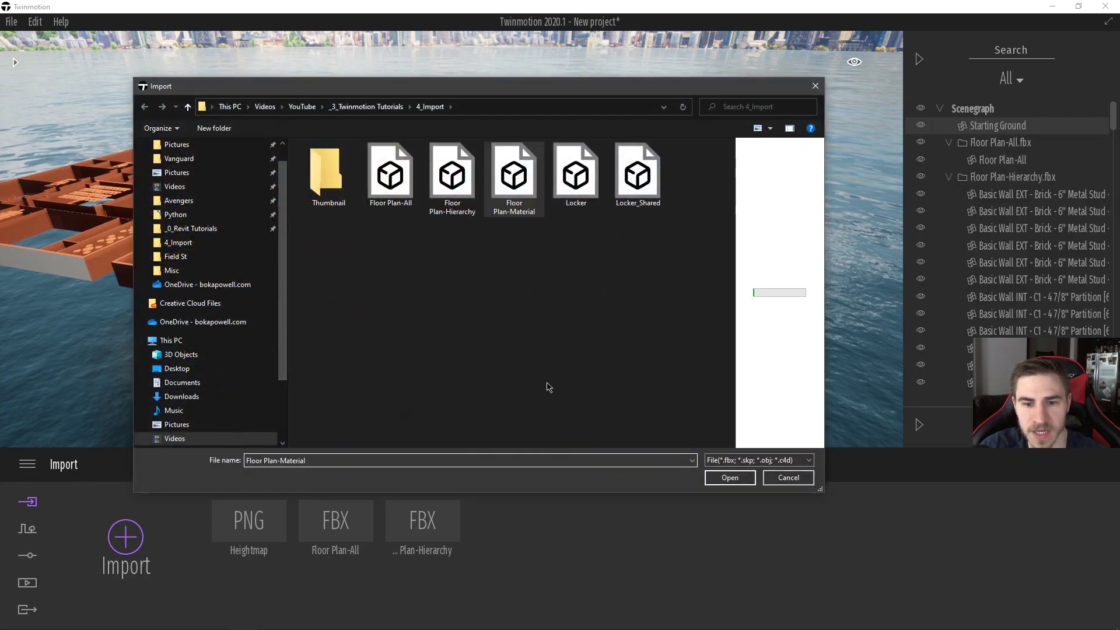
click(708, 479)
Step: Import the file with Collapse by material, resolving the material conflict with Use imported material applied to all
click(416, 328)
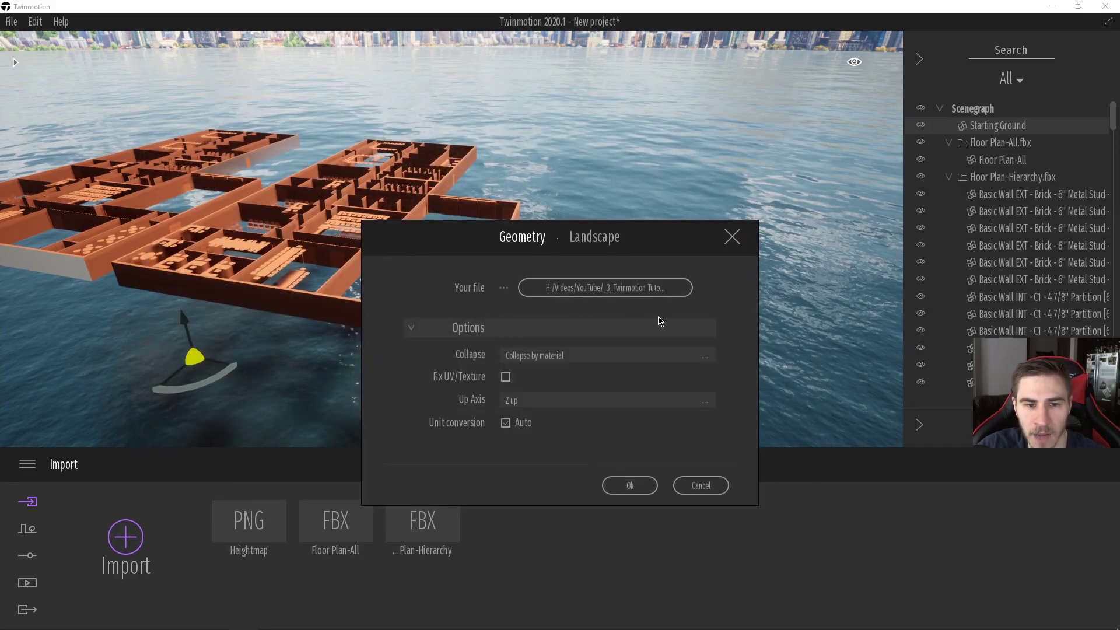
click(520, 353)
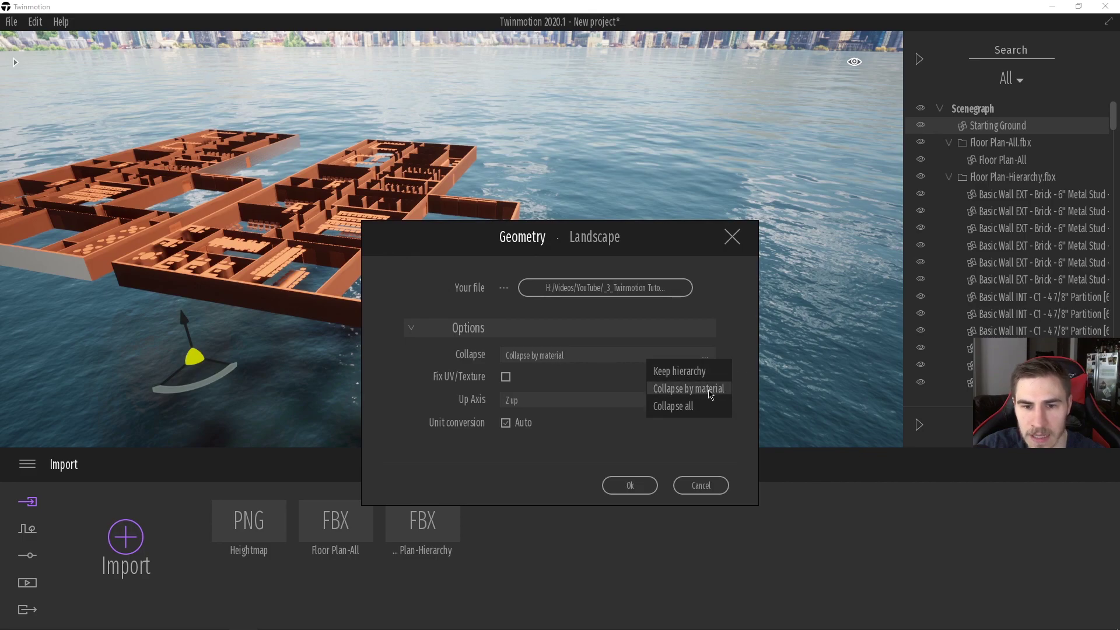
click(689, 389)
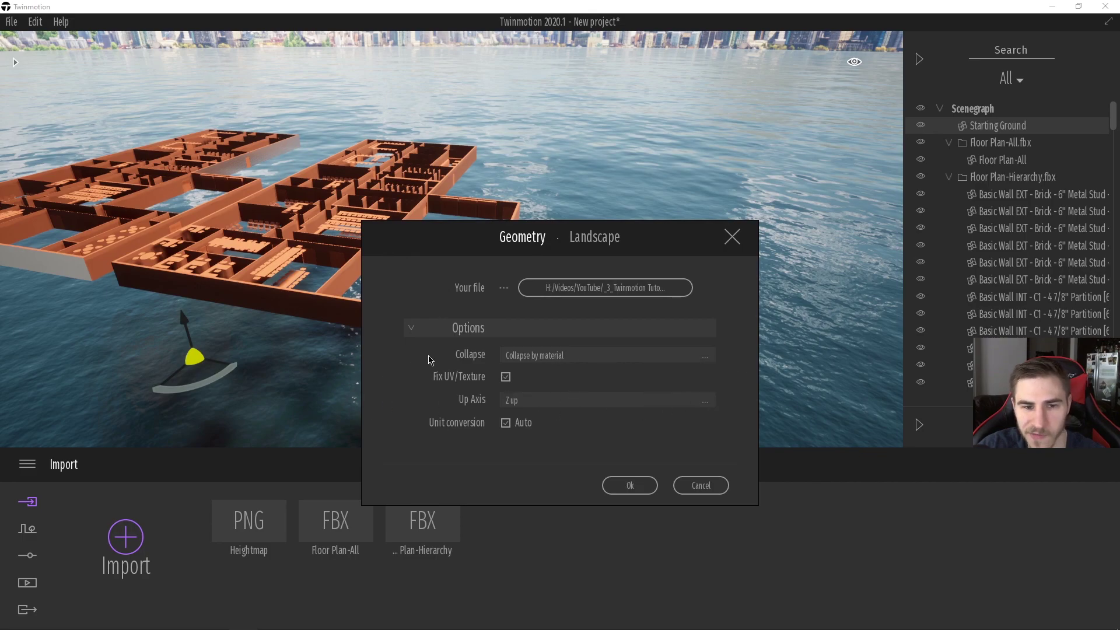
click(630, 486)
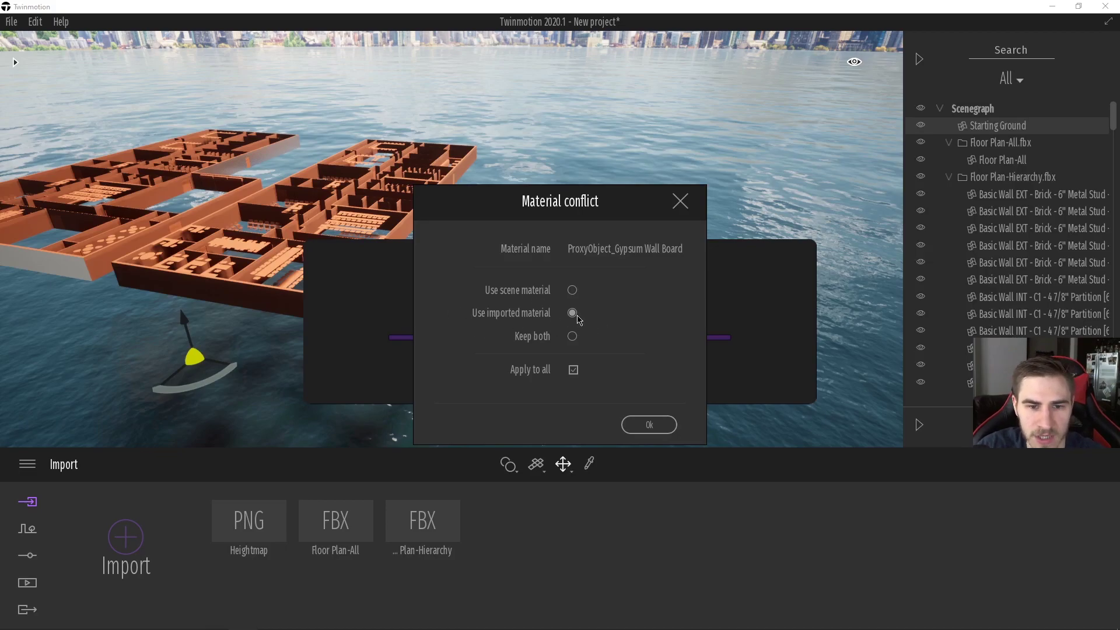
click(645, 427)
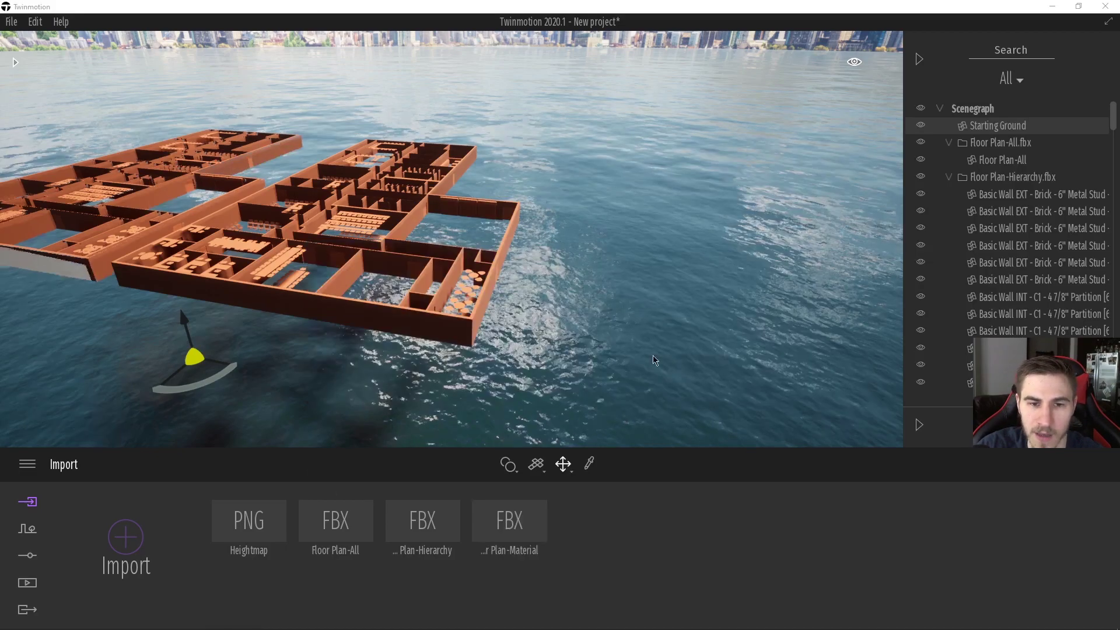
Step: Collapse the Floor Plan-Hierarchy.fbx and Floor Plan-All.fbx folders in the scenegraph
scroll(648, 325, down, 3)
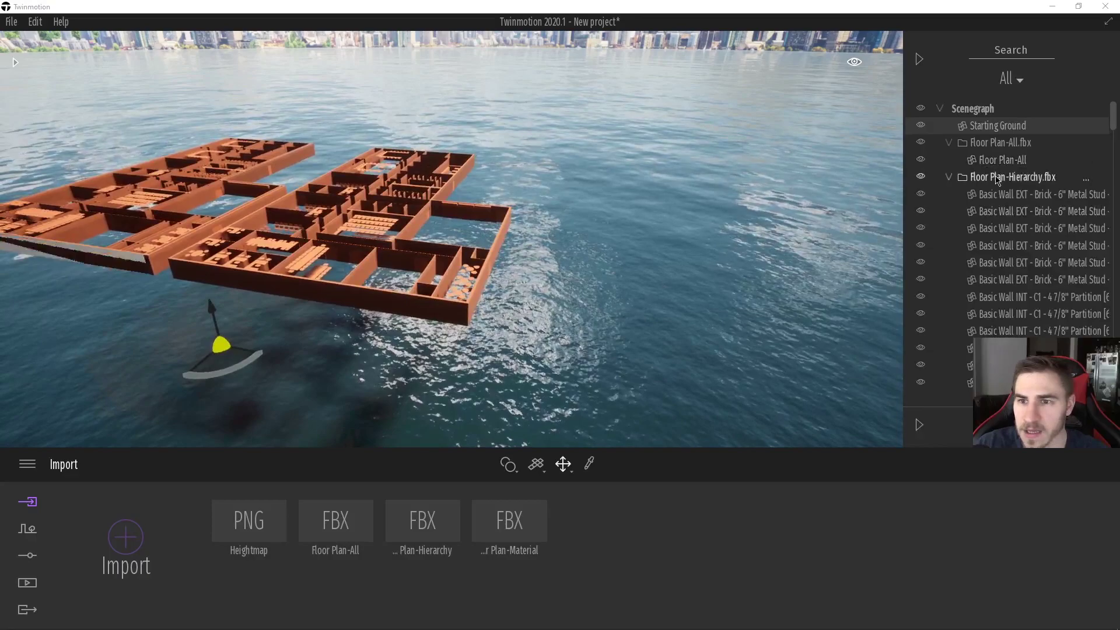
click(949, 177)
click(949, 142)
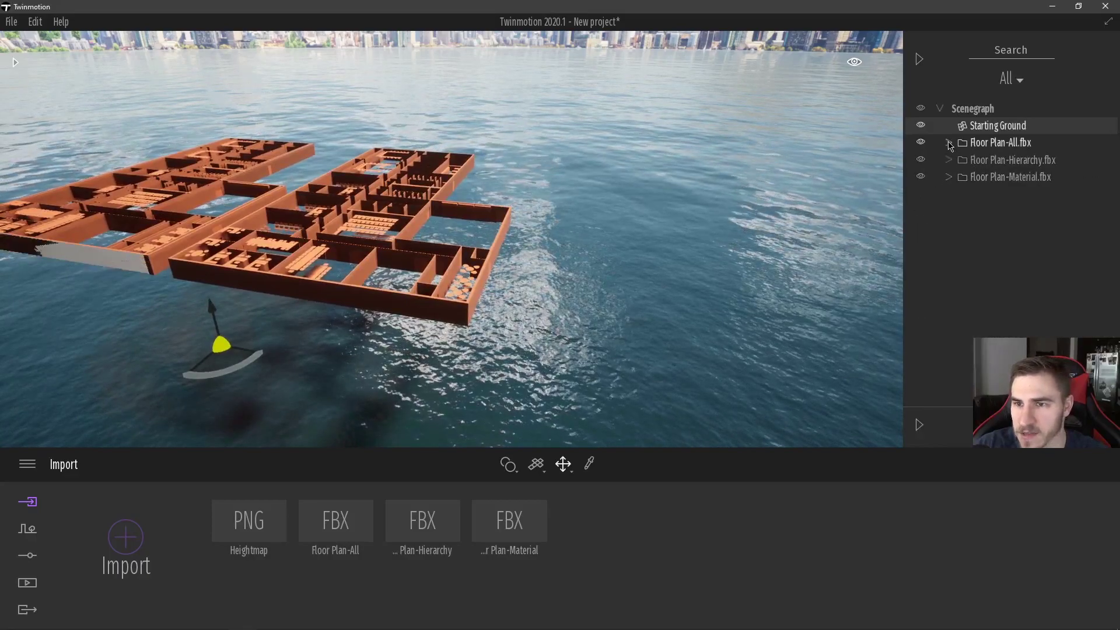
Step: Select Floor Plan-Material.fbx, expand its contents, and move the model onto open water beside the hierarchy plan
click(1012, 178)
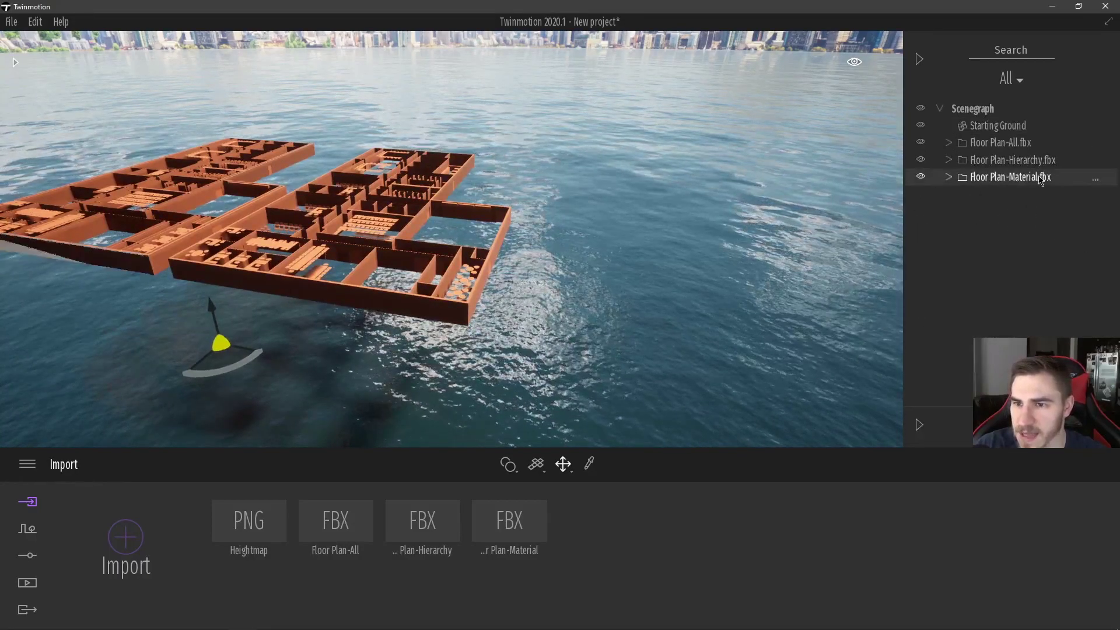
click(949, 177)
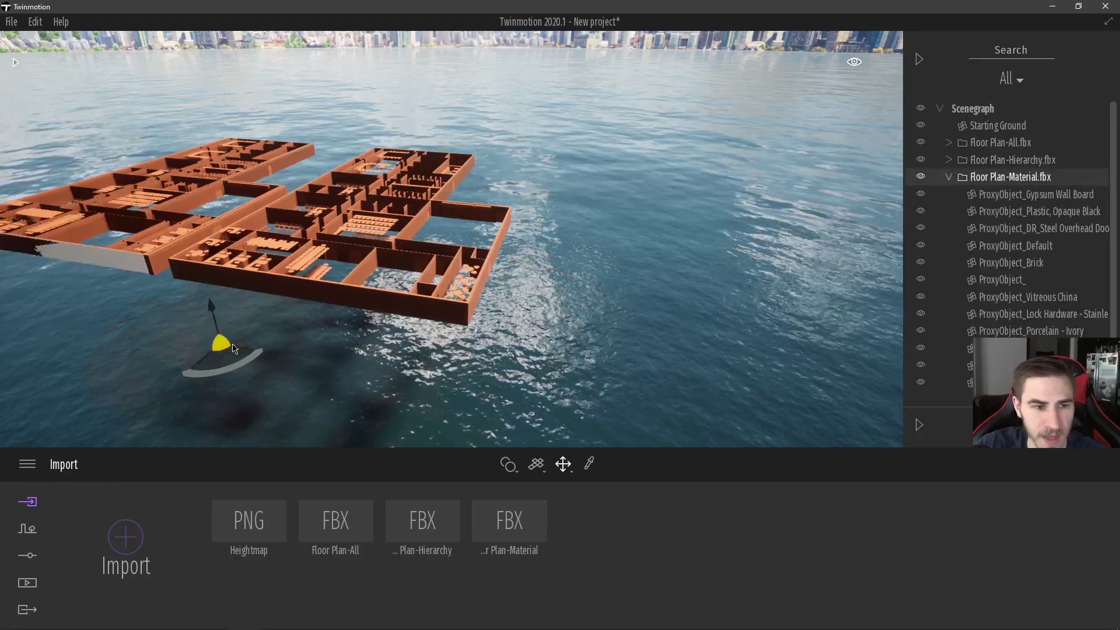
drag(221, 343, 733, 366)
click(694, 406)
Step: Highlight the gypsum wall board and the brick objects of the Floor Plan-Material model to see which geometry each contains
mouse_move(694, 405)
right_down()
mouse_move(688, 396)
mouse_move(712, 407)
right_up()
key(d)
key(w)
right_drag(684, 304, 685, 318)
scroll(1030, 196, down, 1)
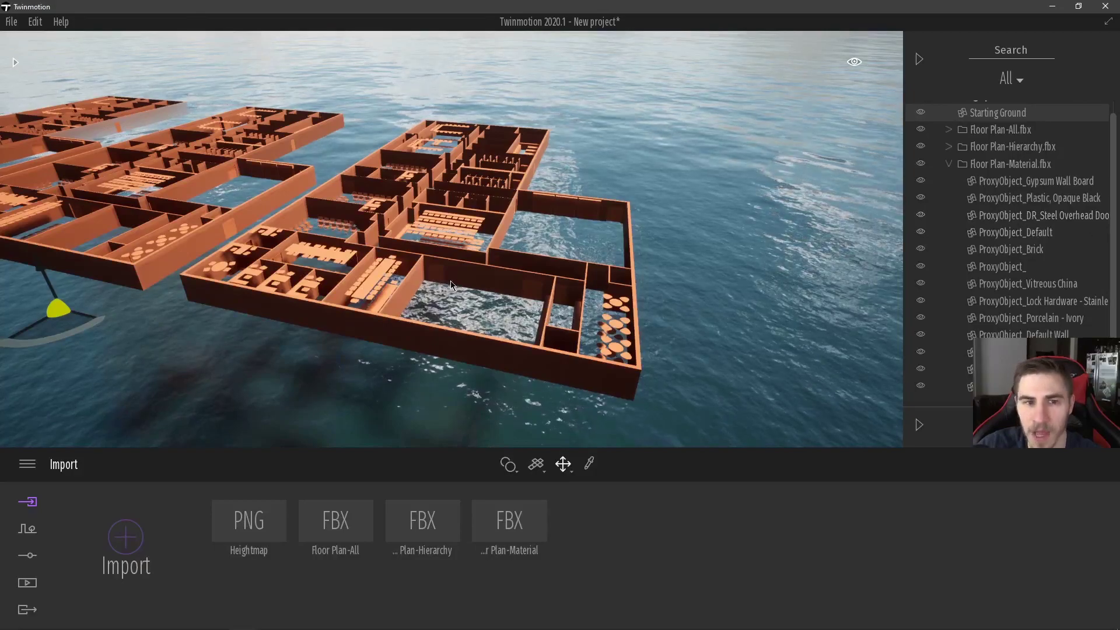
click(1030, 181)
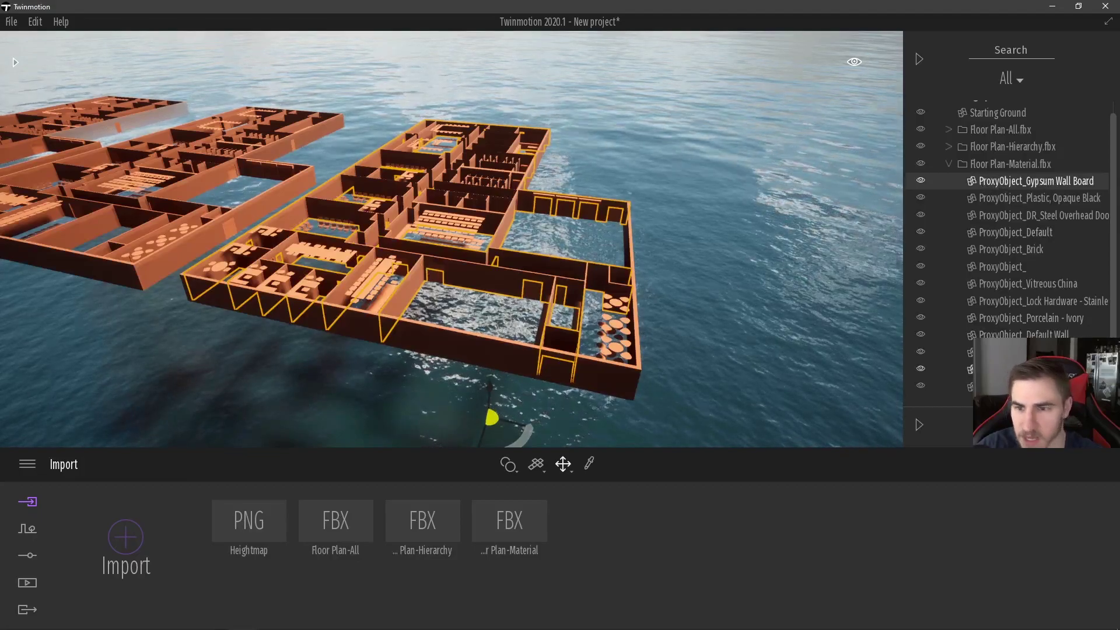
click(1006, 250)
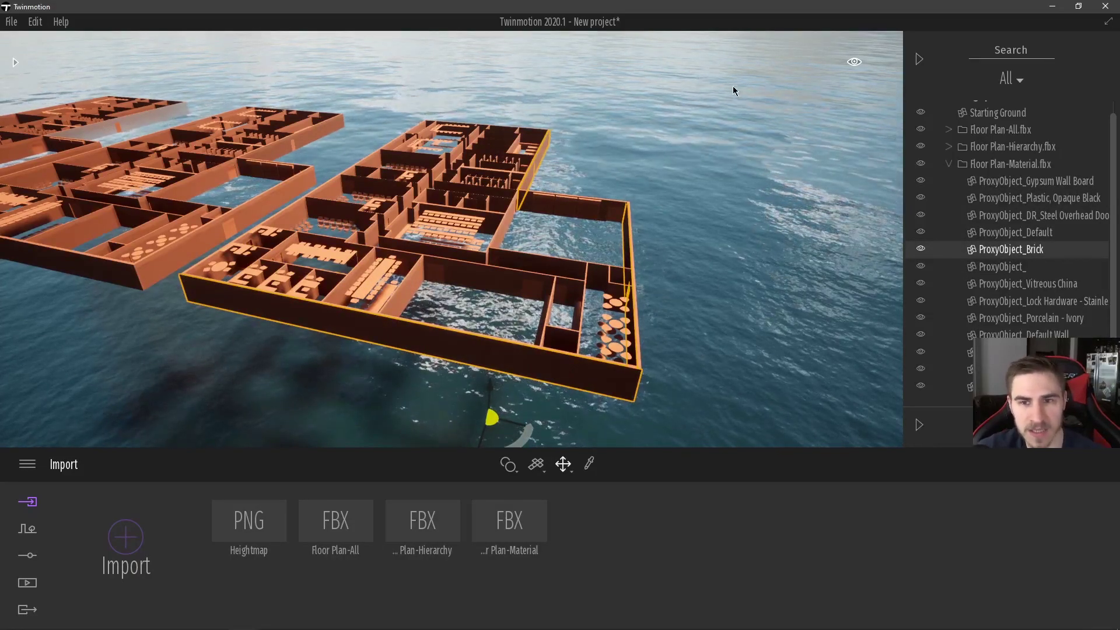
Step: Switch the scenegraph from the Floor Plan-Material objects to the Floor Plan-Hierarchy objects and highlight one exterior brick wall for comparison
click(949, 165)
click(949, 161)
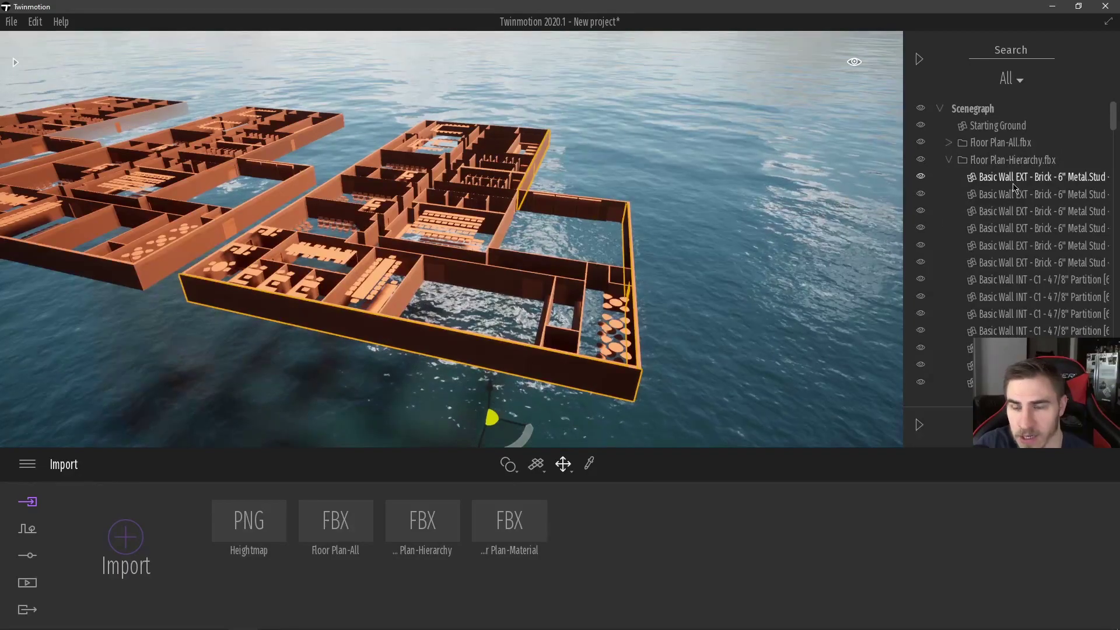
double_click(1088, 262)
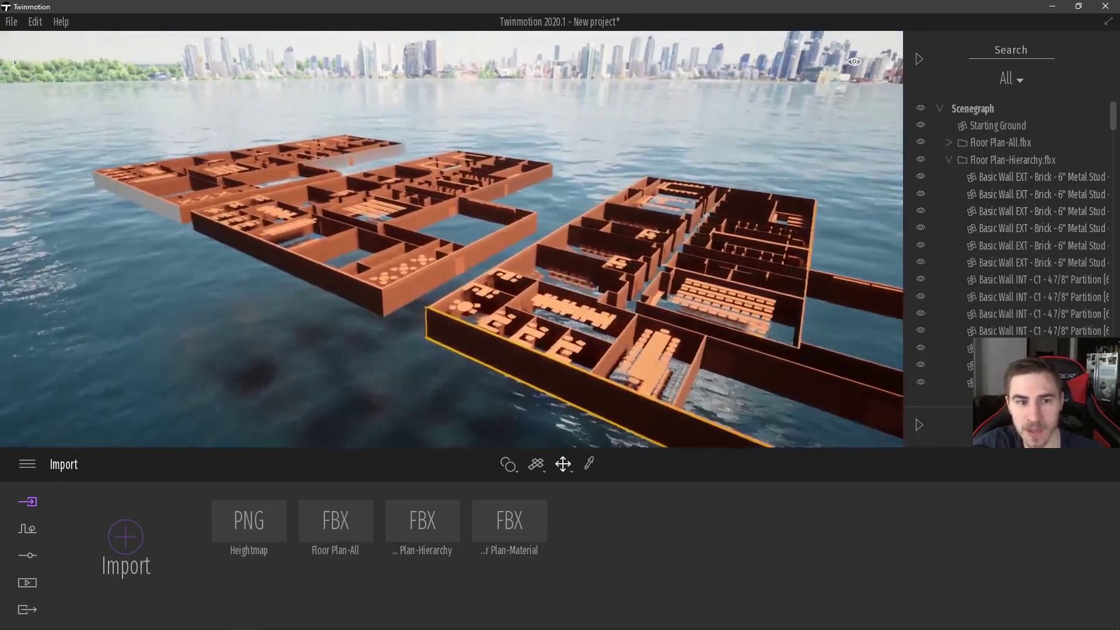
scroll(1062, 280, down, 5)
scroll(1029, 291, up, 3)
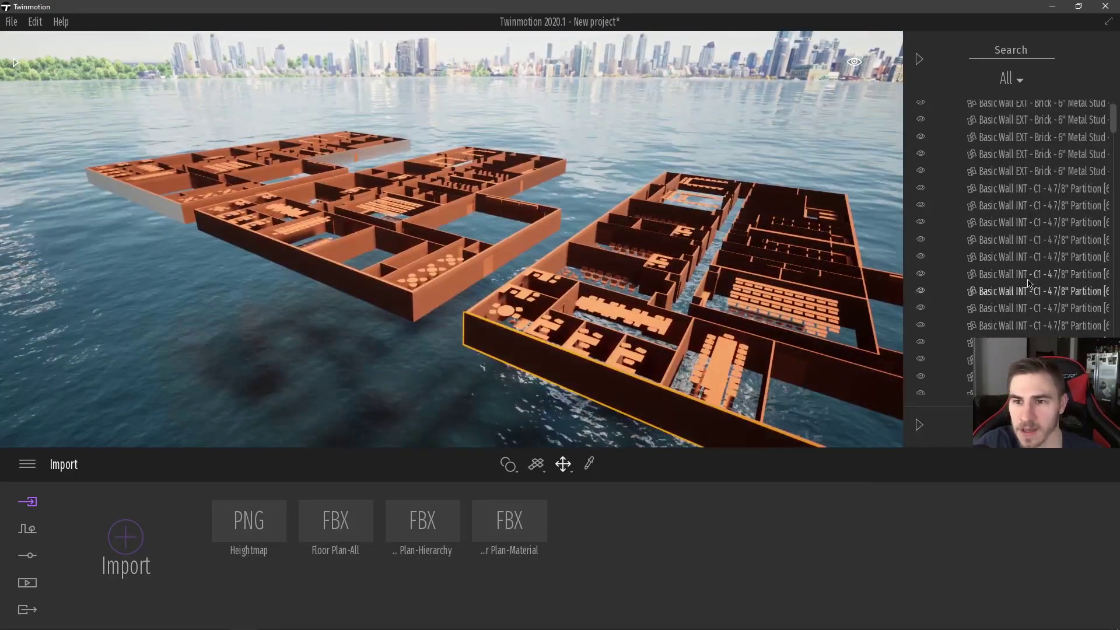
click(1030, 291)
scroll(1033, 275, up, 2)
click(1030, 229)
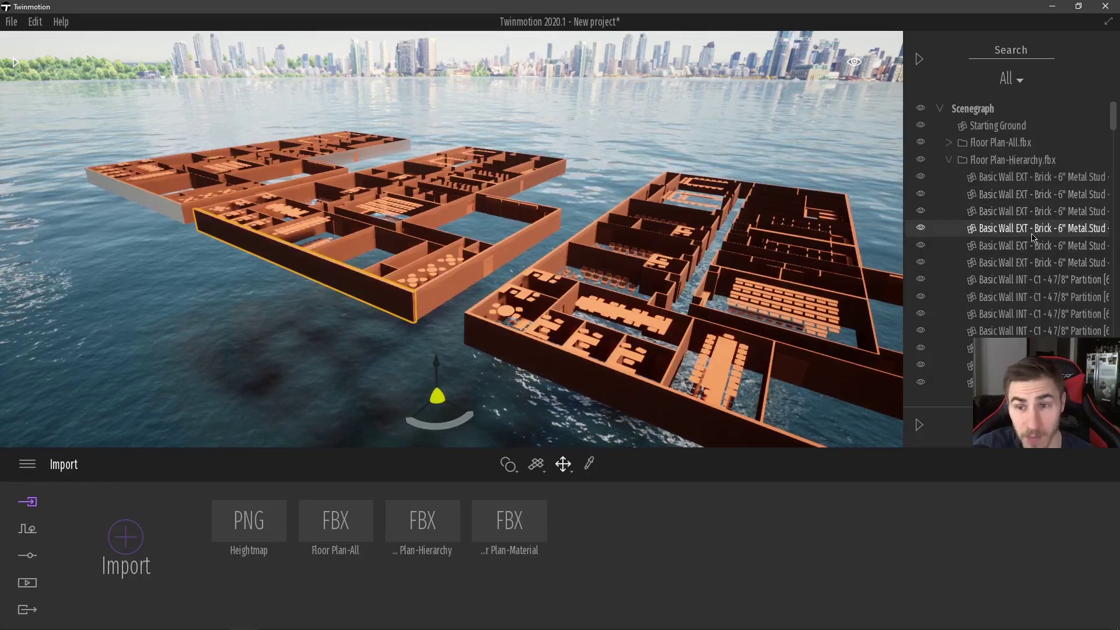
Step: Select the gypsum wall board in the material plan and compare the length of the hierarchy object list in the scenegraph
right_drag(650, 255, 638, 285)
key(d)
click(638, 286)
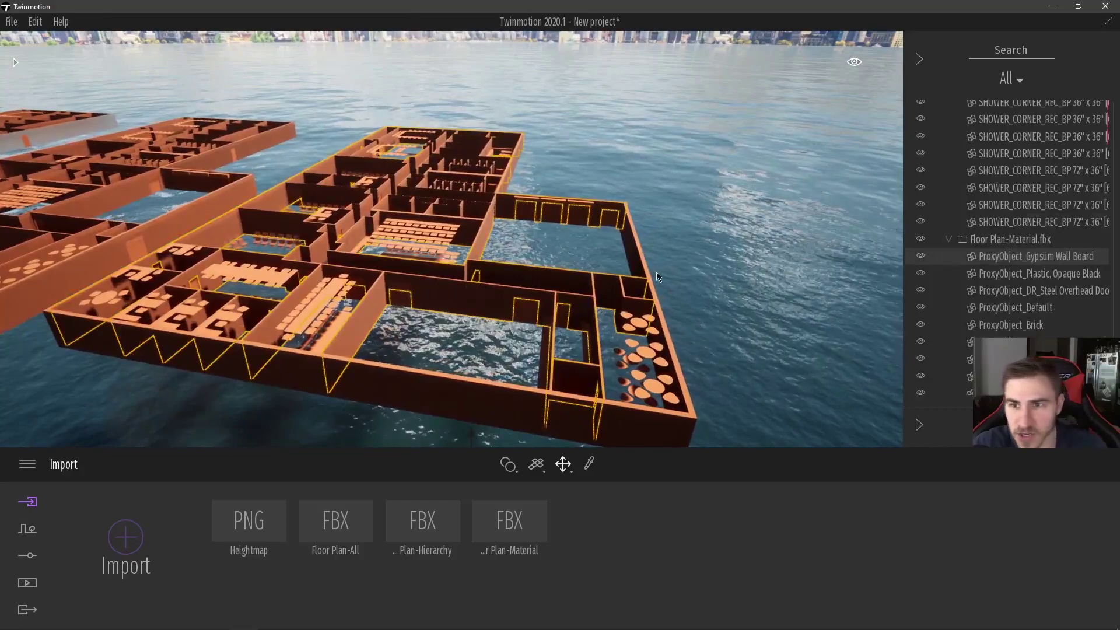
scroll(1050, 239, up, 5)
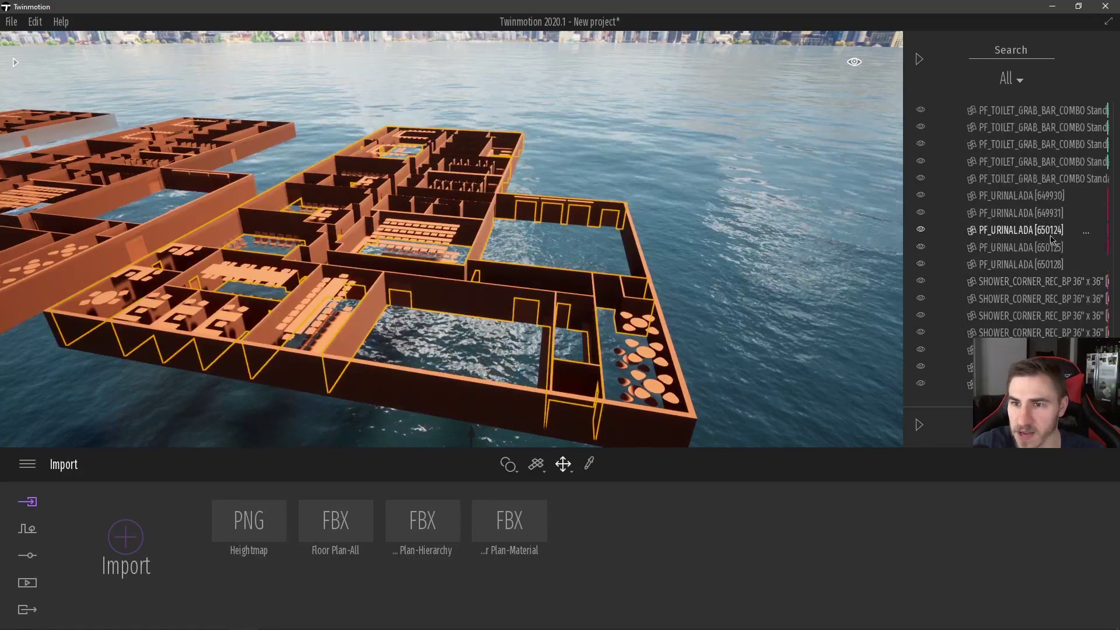
scroll(1117, 189, up, 10)
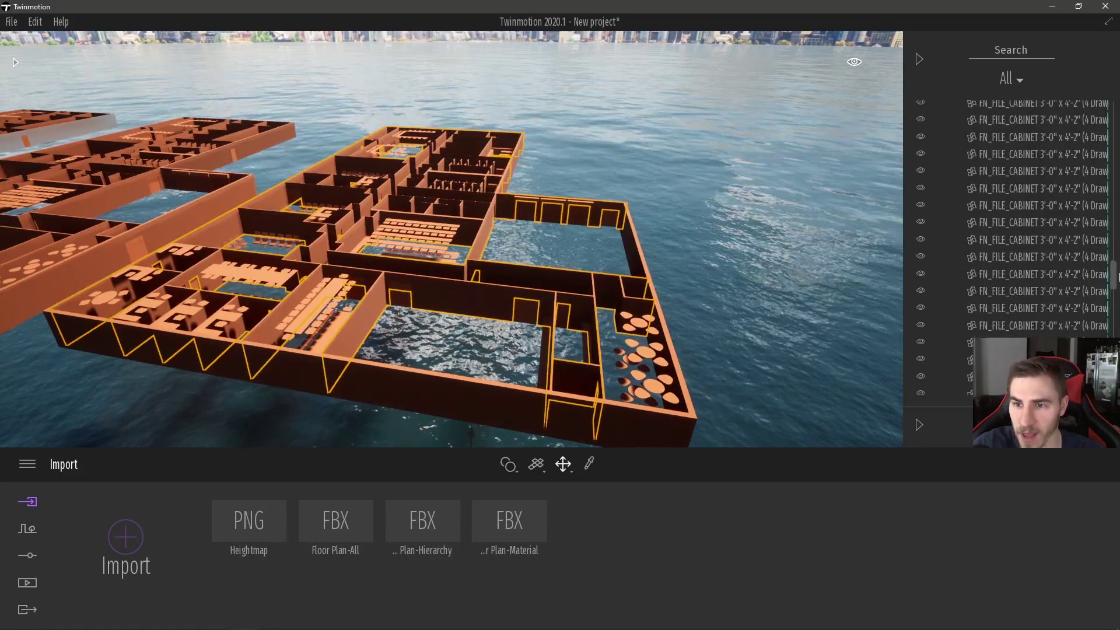
drag(1116, 189, 1114, 119)
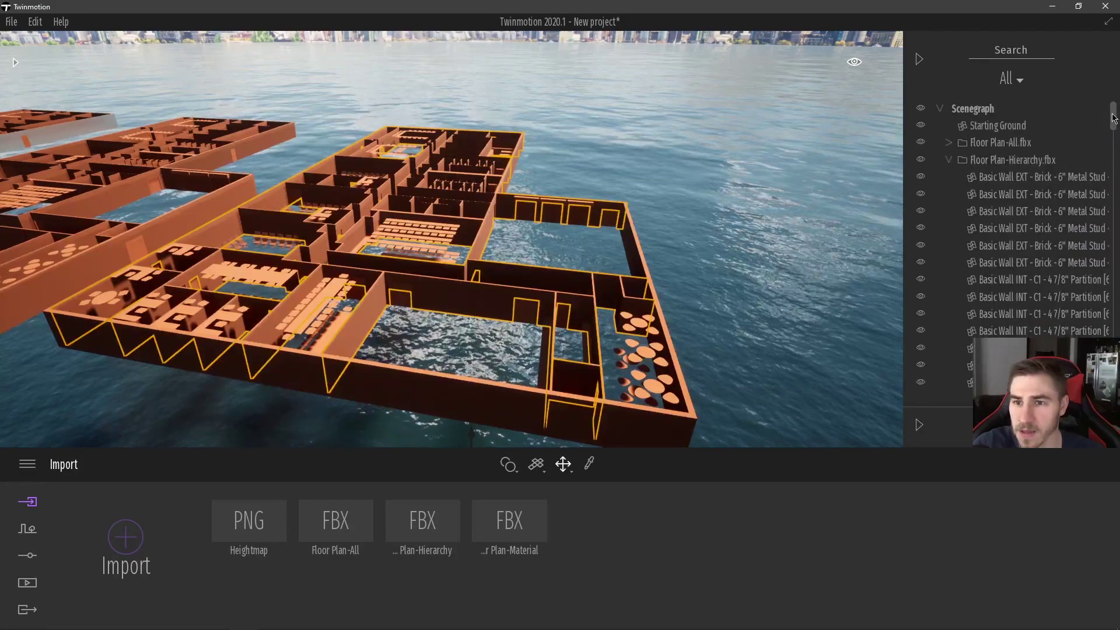
Step: Collapse the Floor Plan-Hierarchy.fbx folder and list the Floor Plan-Material.fbx objects in the scenegraph
click(946, 161)
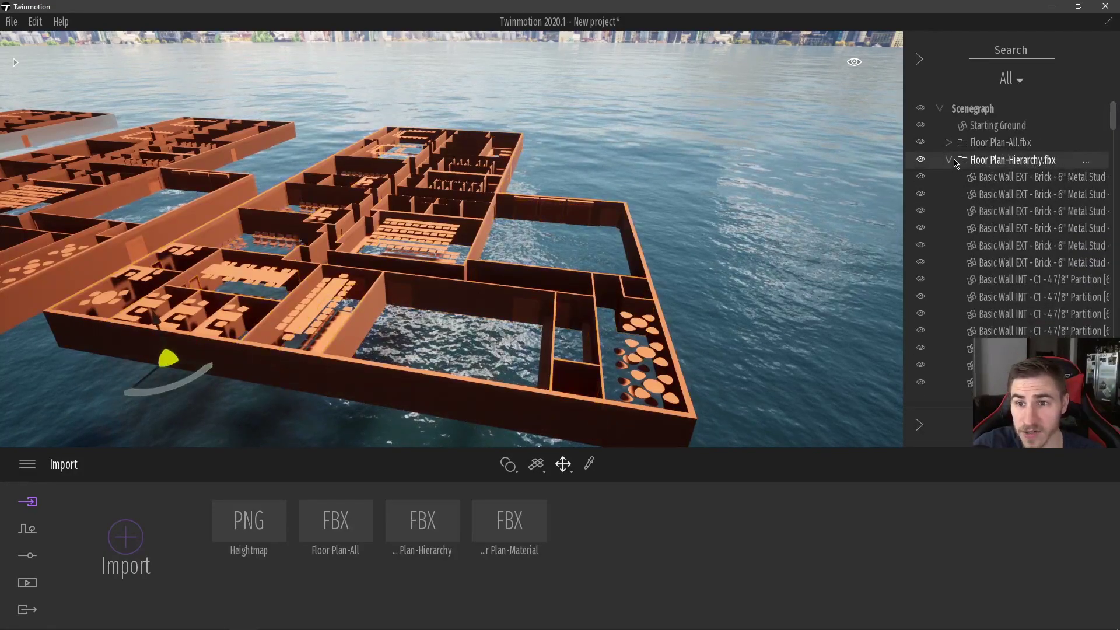
click(953, 161)
click(936, 180)
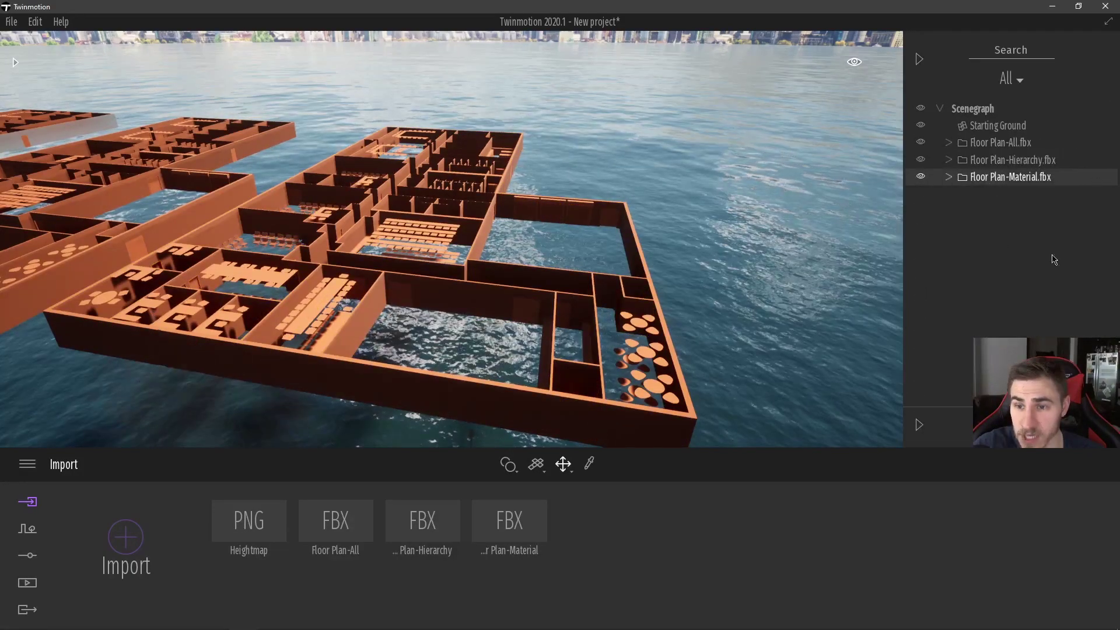
click(950, 183)
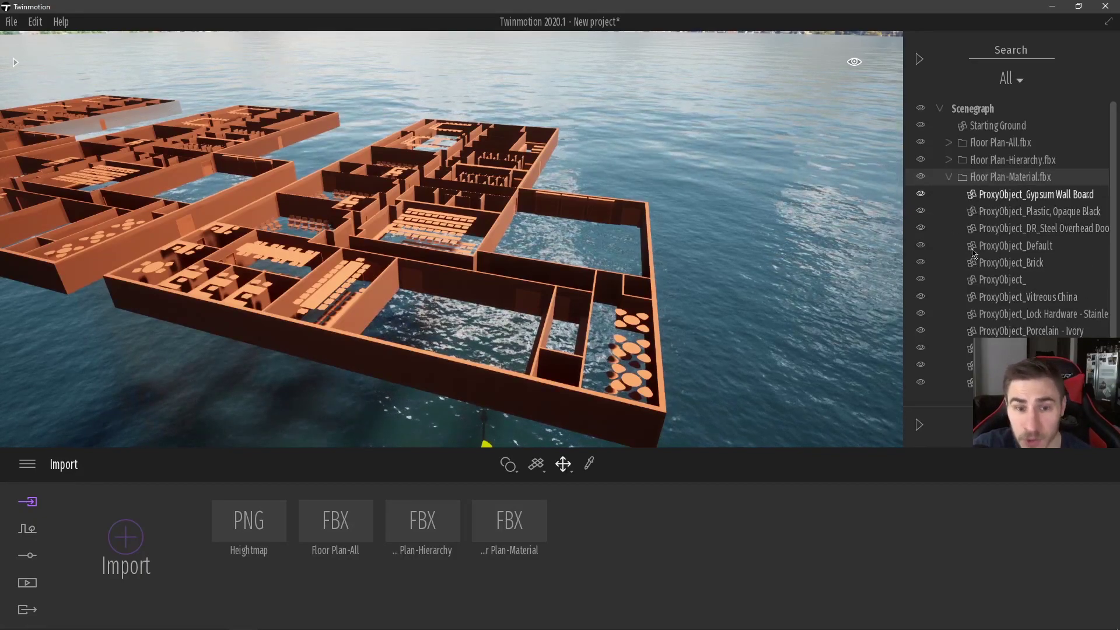
Step: Highlight a single interior partition in the hierarchy plan's large room, and deselect it
right_drag(244, 210, 50, 186)
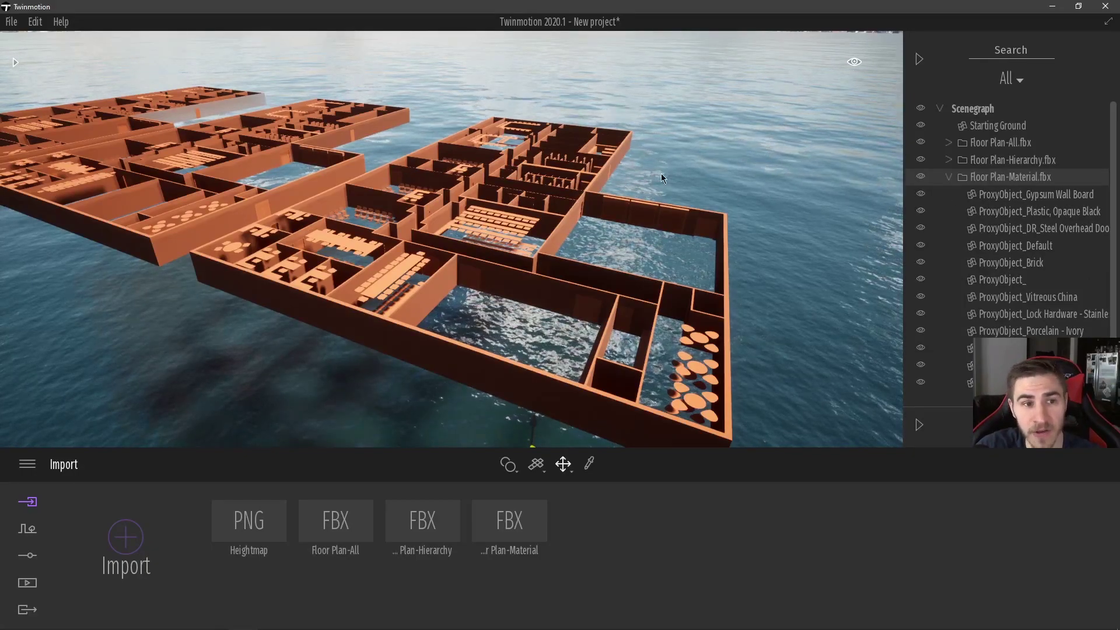
click(257, 179)
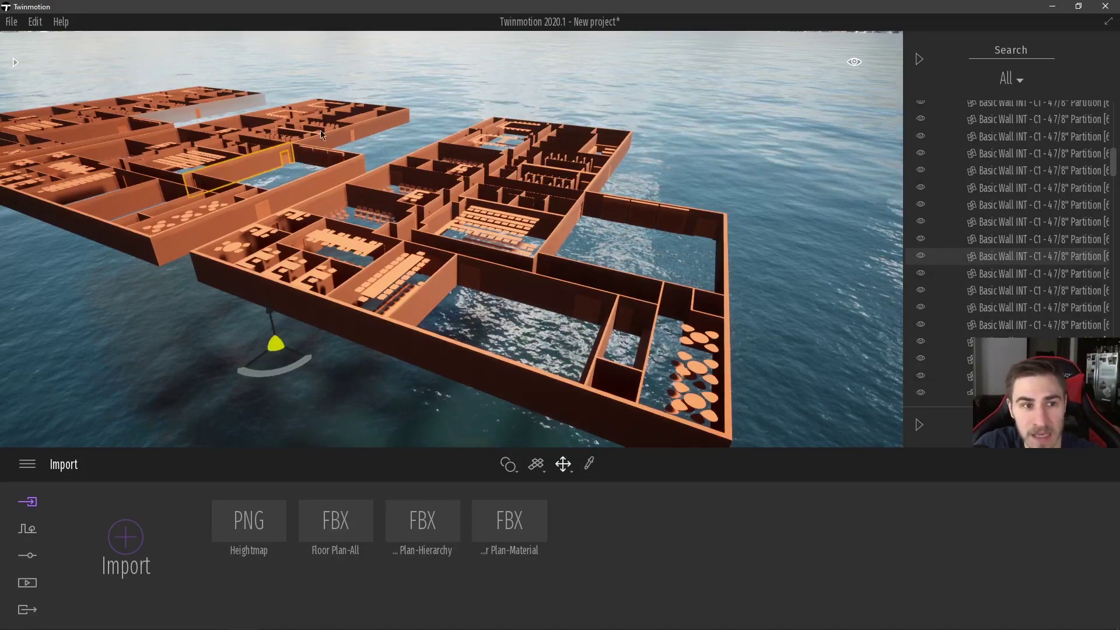
click(686, 143)
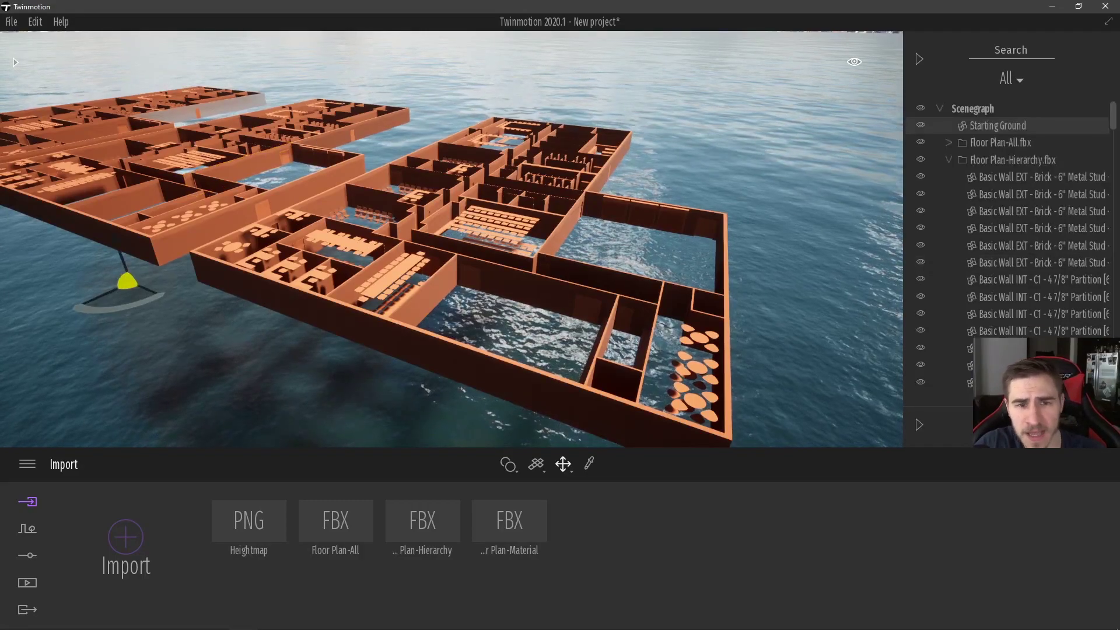
Step: Collapse the Floor Plan-Hierarchy.fbx and Floor Plan-Material.fbx folders and bring all three floor plans into view
key(d)
mouse_move(759, 182)
right_down()
mouse_move(703, 181)
mouse_move(776, 182)
mouse_move(776, 169)
right_up()
key(d)
key(d)
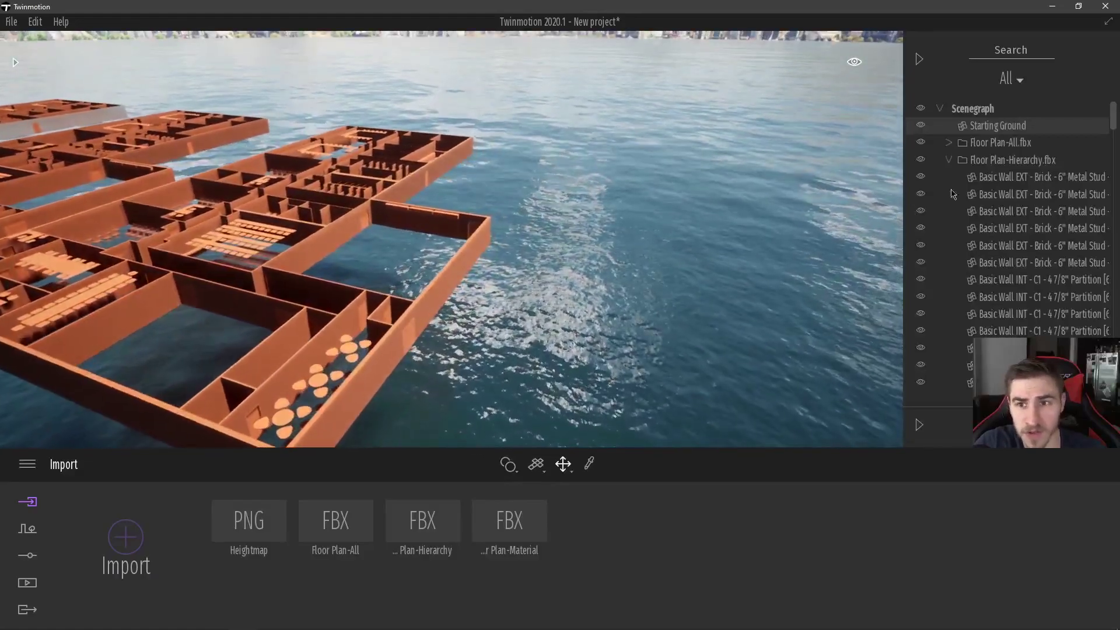
click(949, 160)
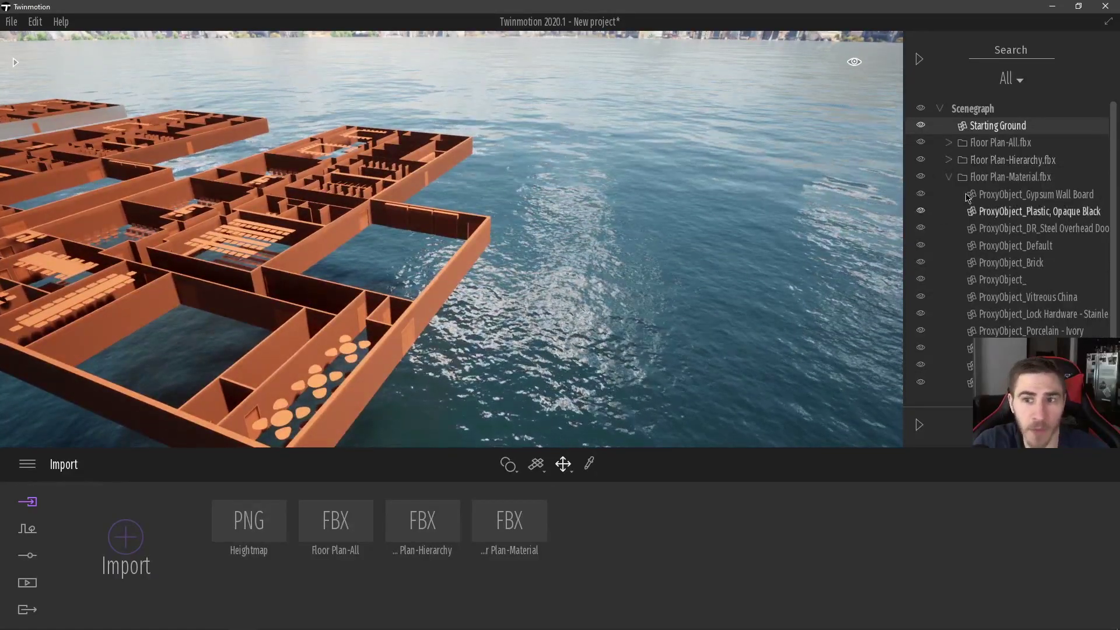
click(949, 177)
key(w)
key(d)
right_drag(642, 234, 560, 208)
key(a)
key(s)
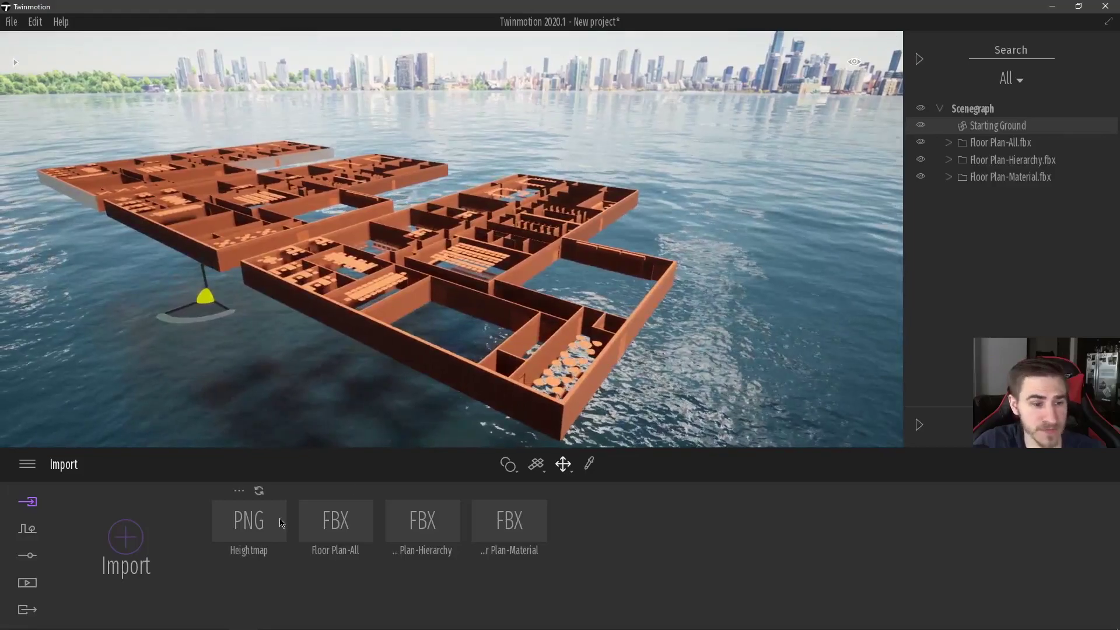
Step: Import the Locker geometry file with Collapse by material, using the imported material for all material conflicts
click(126, 537)
click(601, 288)
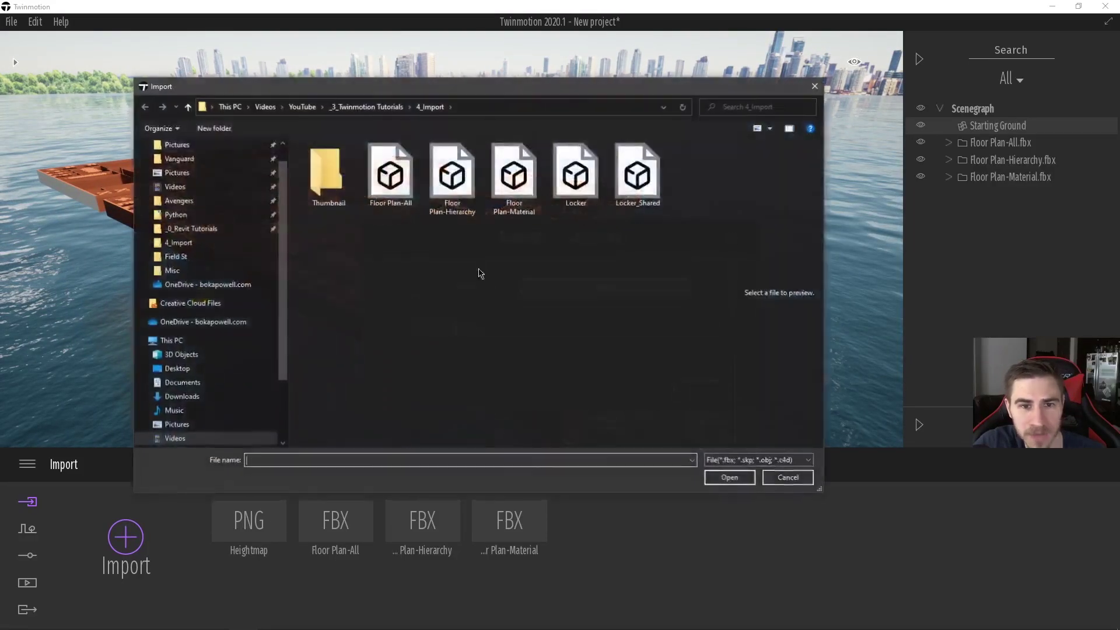
click(576, 175)
click(717, 477)
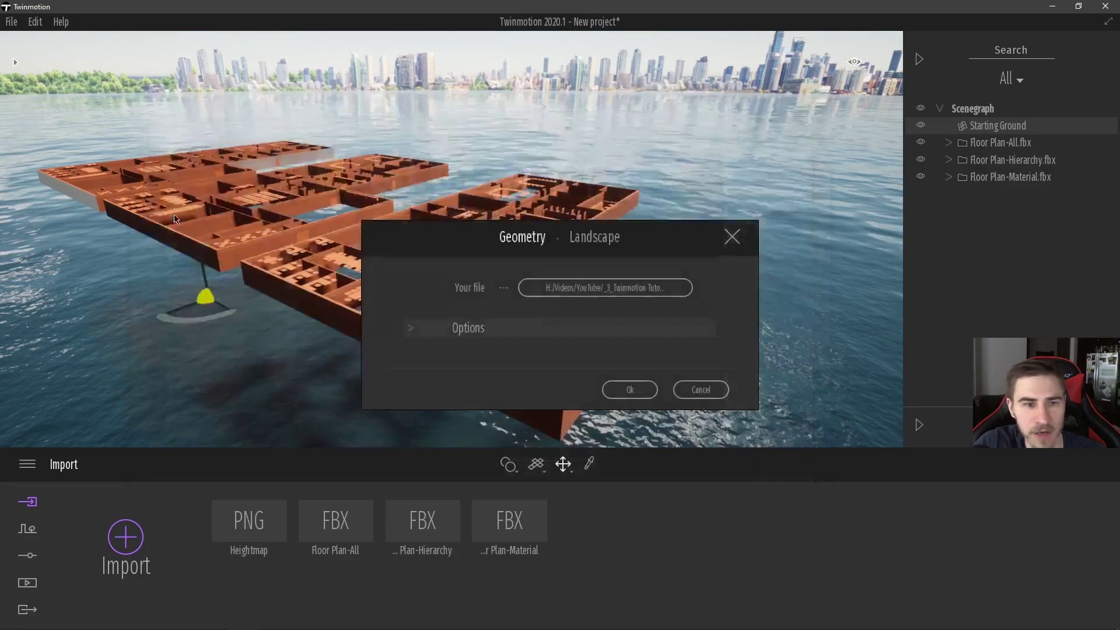
click(411, 329)
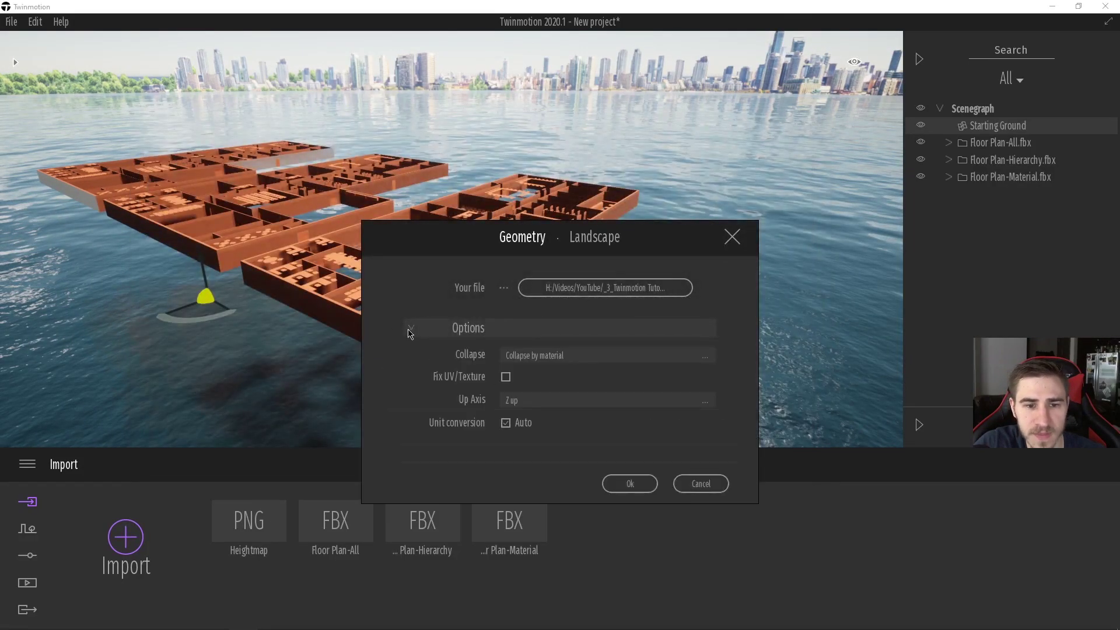
click(550, 356)
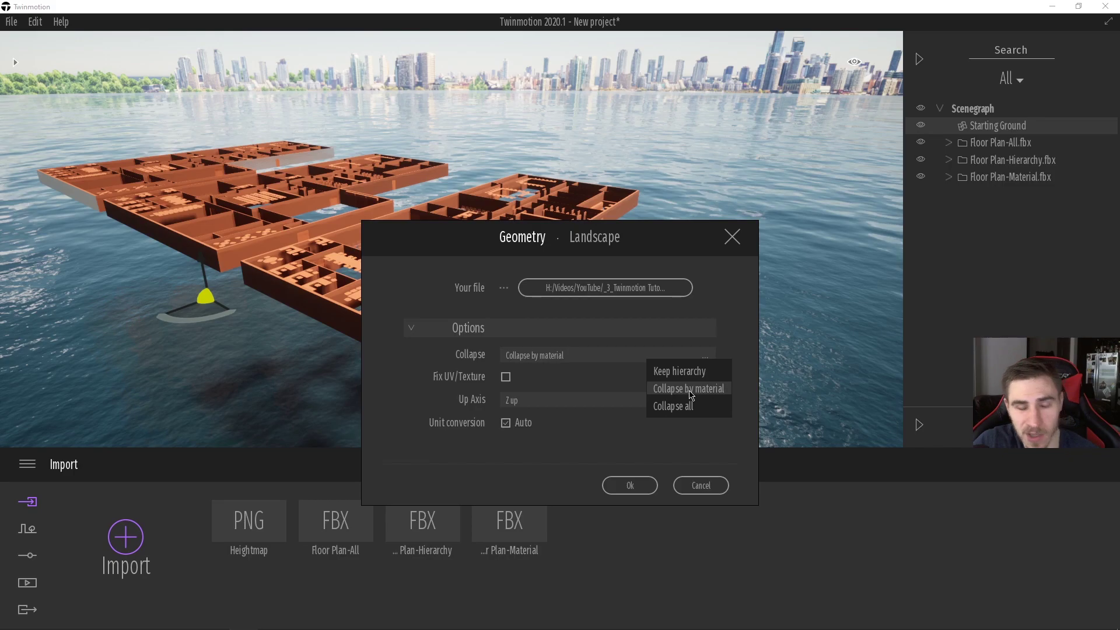
click(691, 390)
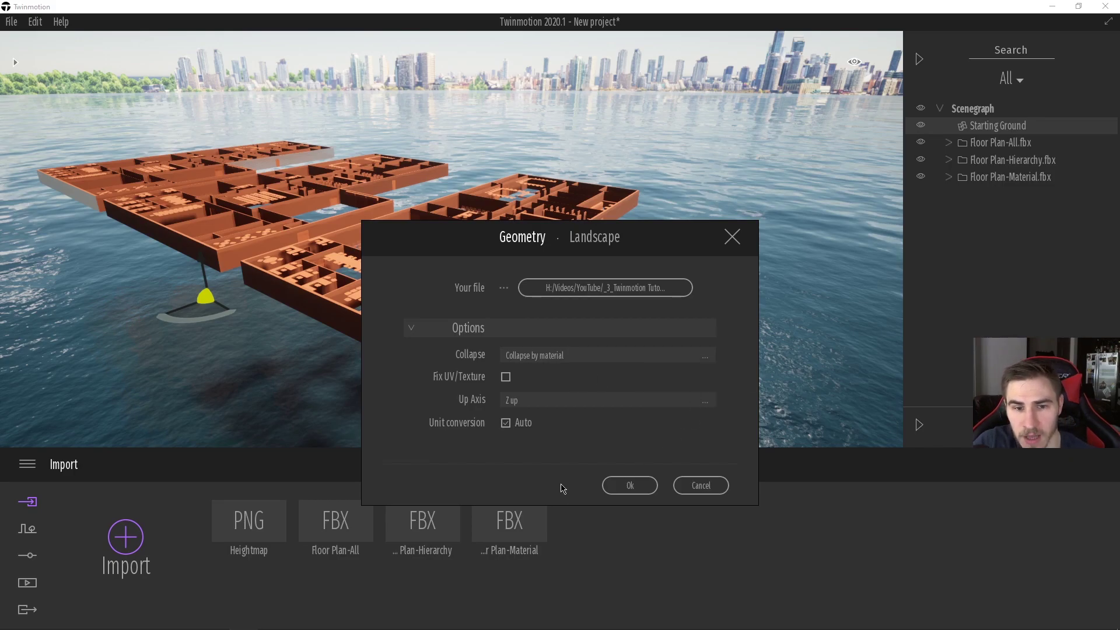
click(630, 485)
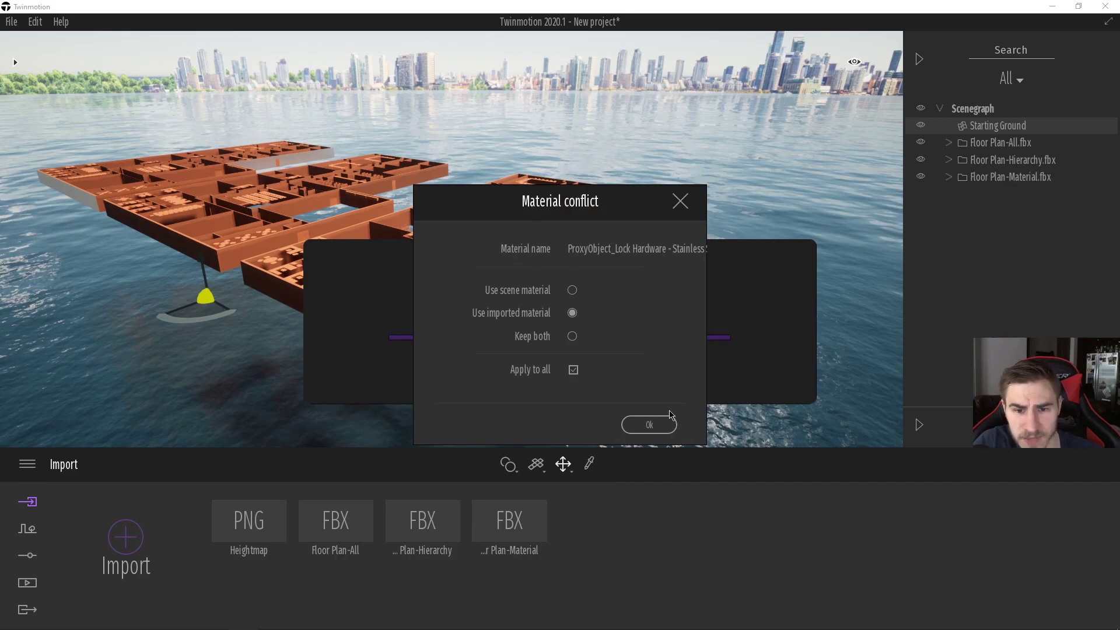
click(649, 424)
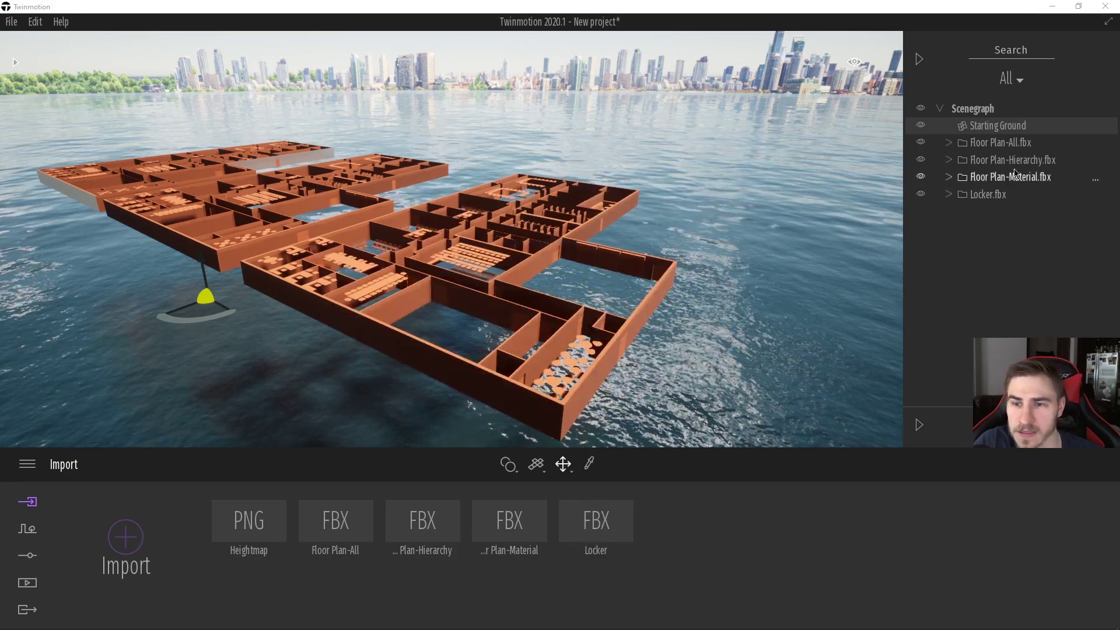
Step: Move the Locker model onto open water beside the floor plans and expand its Locker.fbx folder in the scenegraph
click(988, 194)
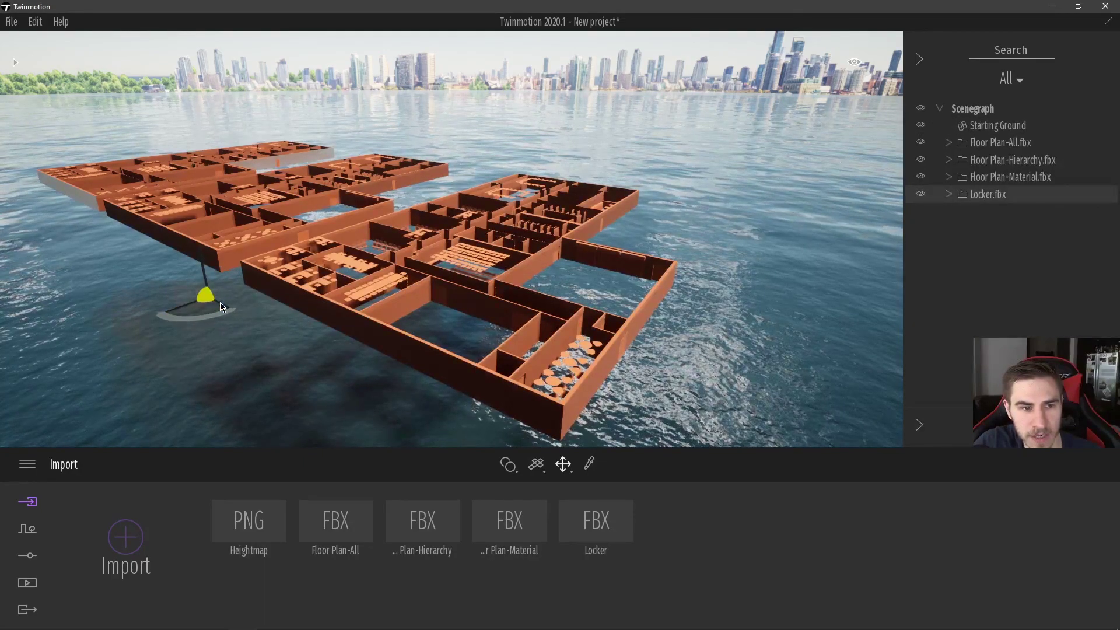
drag(220, 304, 689, 365)
right_drag(723, 346, 657, 306)
key(w)
key(s)
key(a)
key(d)
key(w)
key(d)
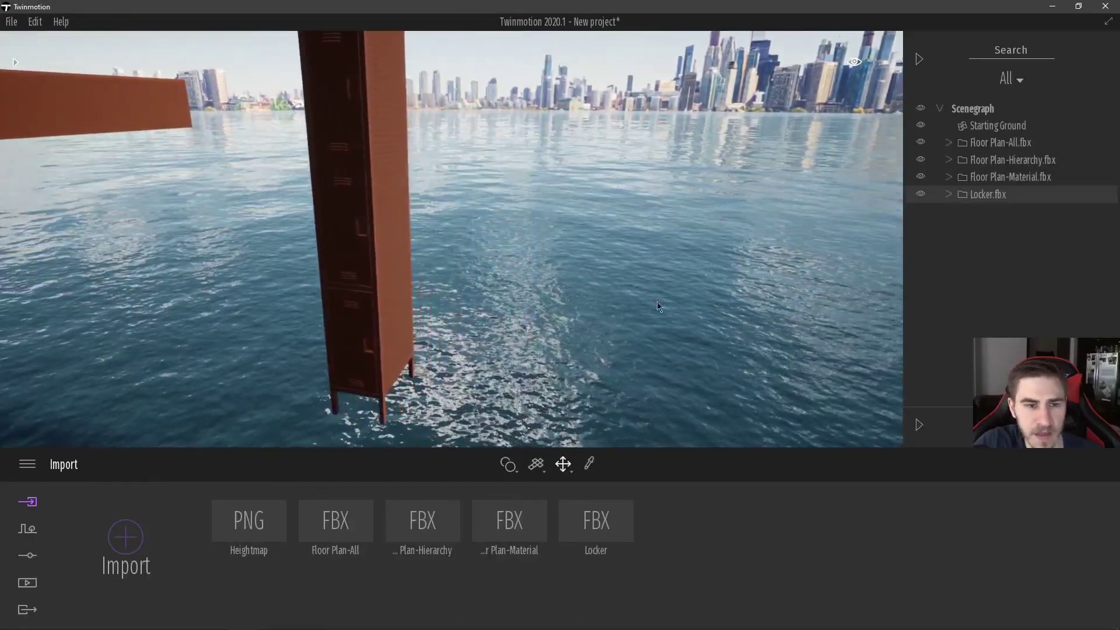
click(949, 194)
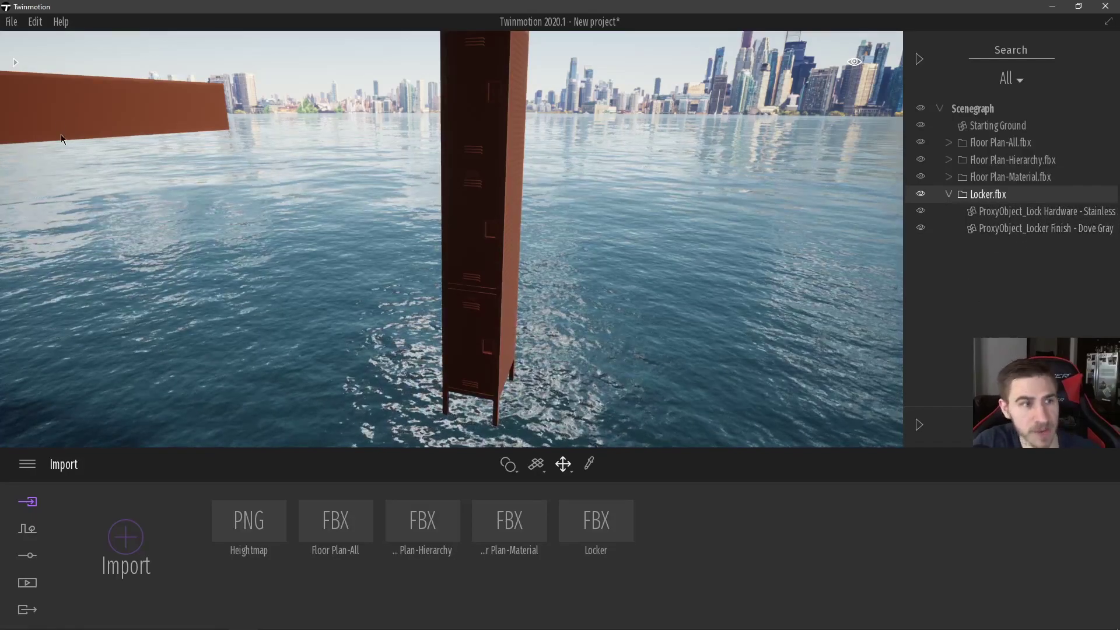
Step: Apply the Brushed aluminium 01 metal material to the locker body
click(15, 62)
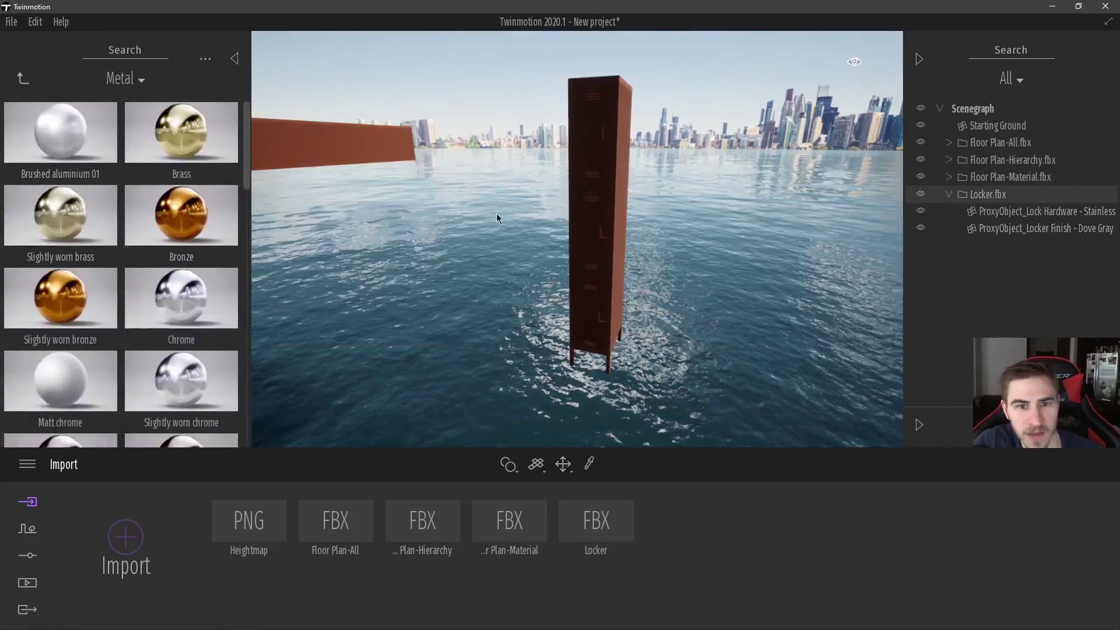
drag(497, 218, 611, 260)
key(w)
key(d)
right_drag(610, 260, 594, 258)
key(a)
Step: Try Matt chrome on the locker's lock hardware, replace it with Slightly worn bronze, and view the whole locker deselected
mouse_move(47, 362)
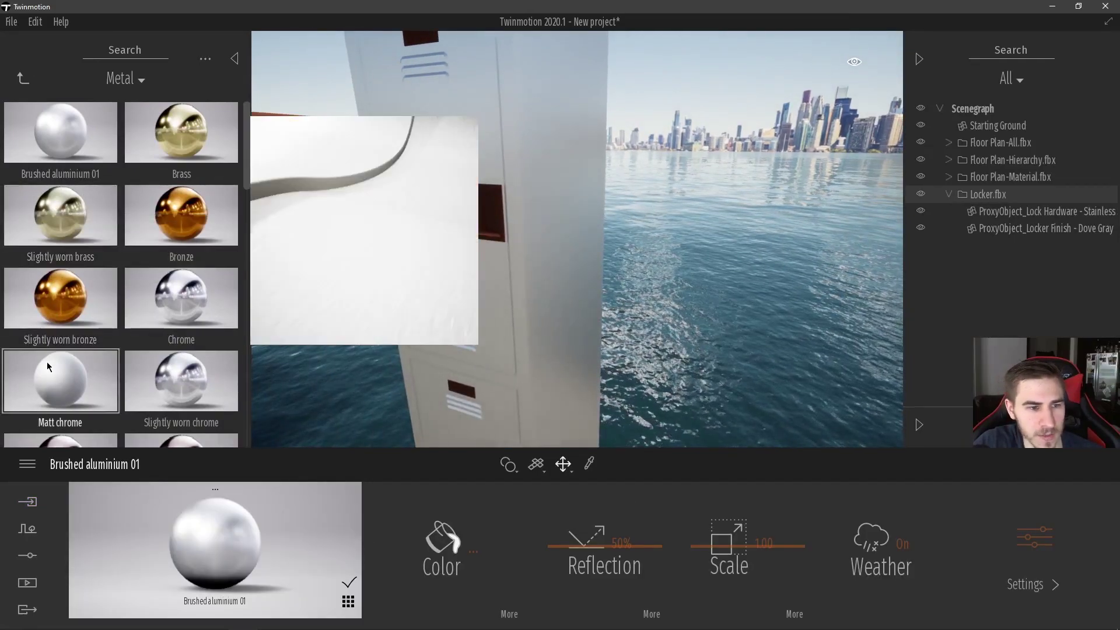
drag(46, 362, 490, 234)
mouse_move(168, 396)
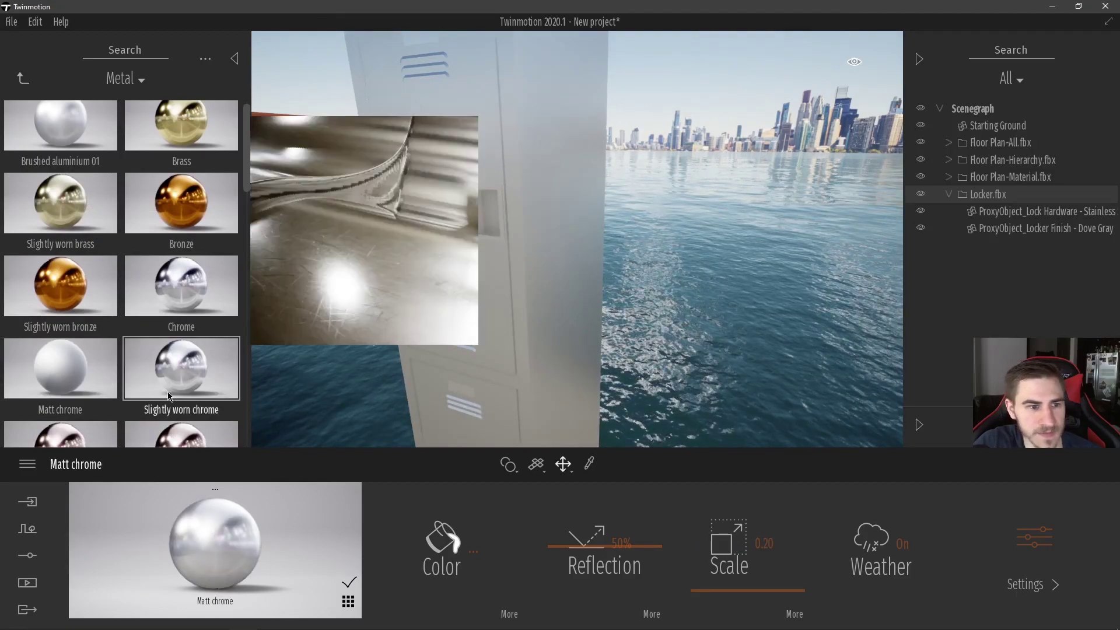
drag(60, 285, 455, 409)
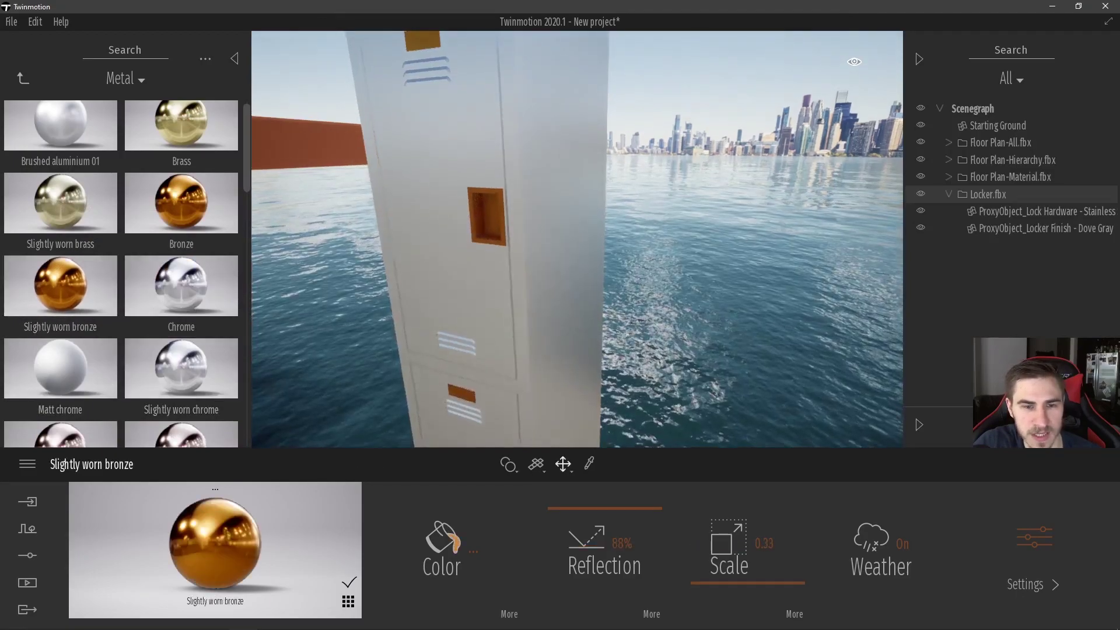
key(s)
key(d)
key(w)
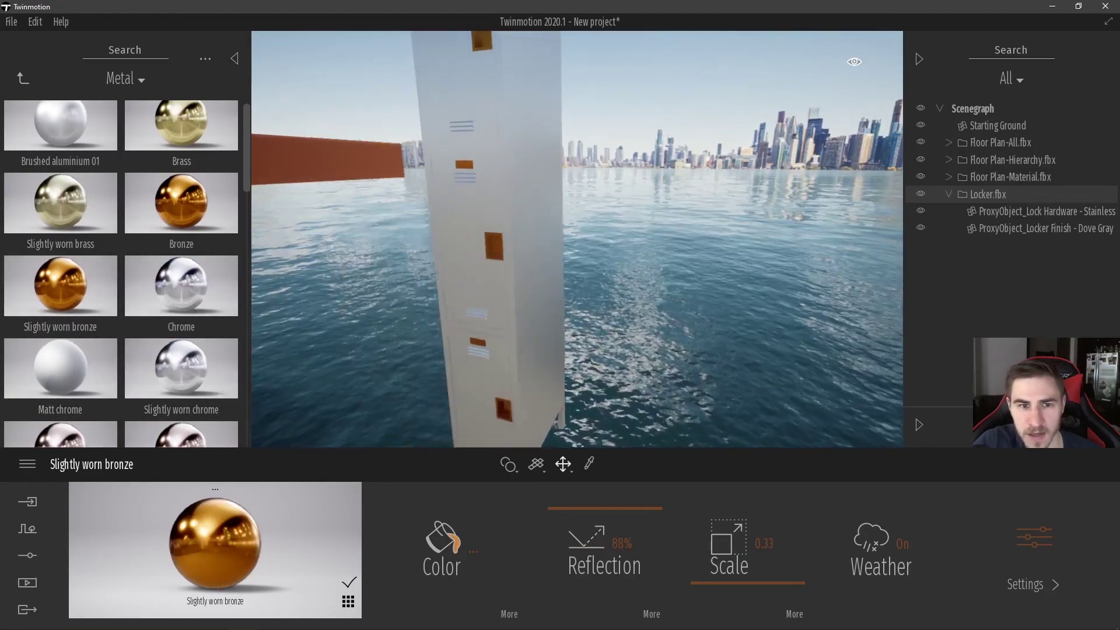
key(a)
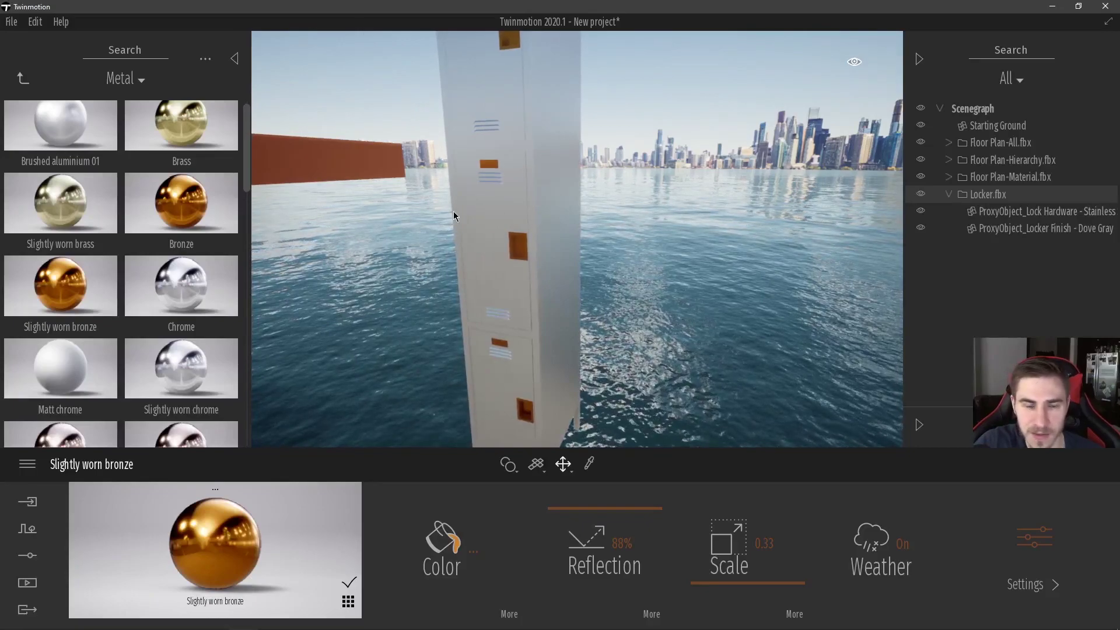
click(694, 232)
key(s)
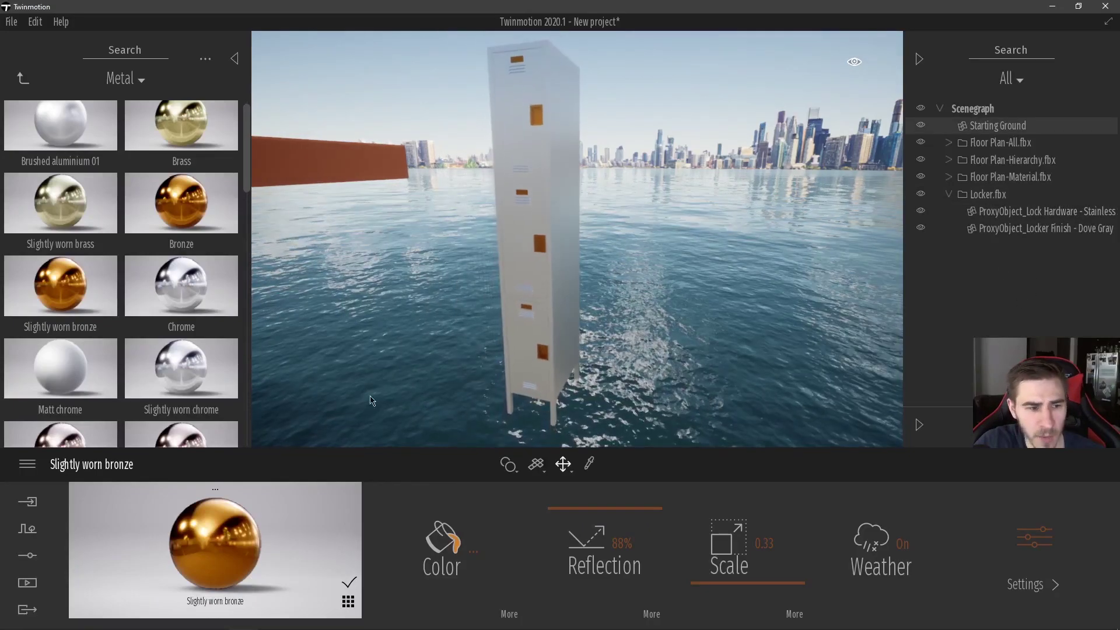
Step: Import the Locker_Shared geometry file with Keep hierarchy and accept the material conflict settings
click(27, 502)
click(125, 537)
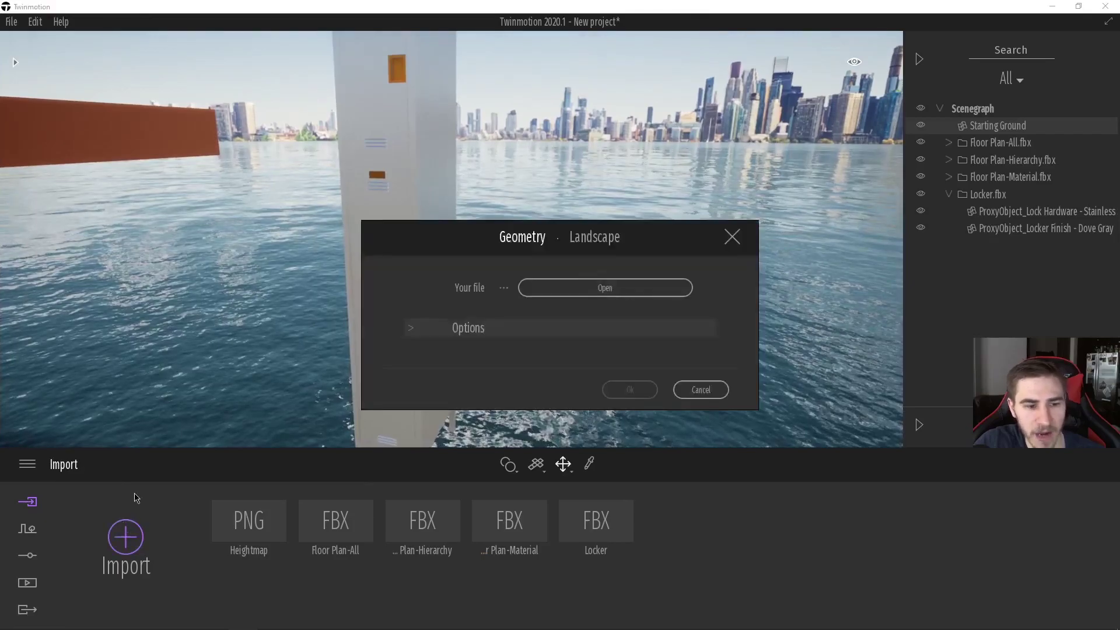
click(556, 287)
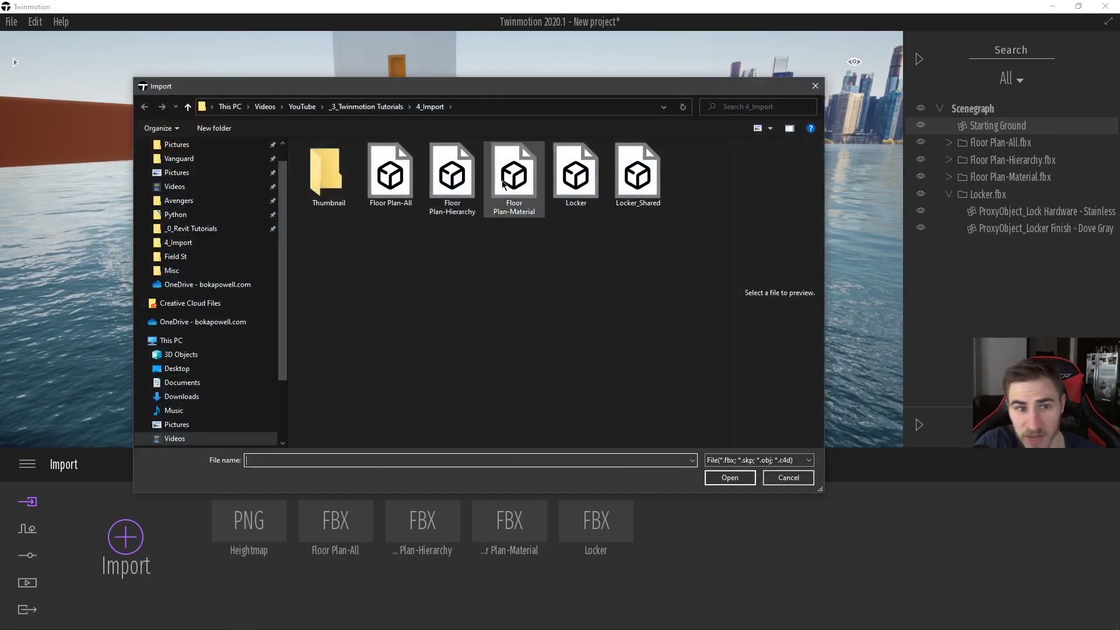
click(591, 185)
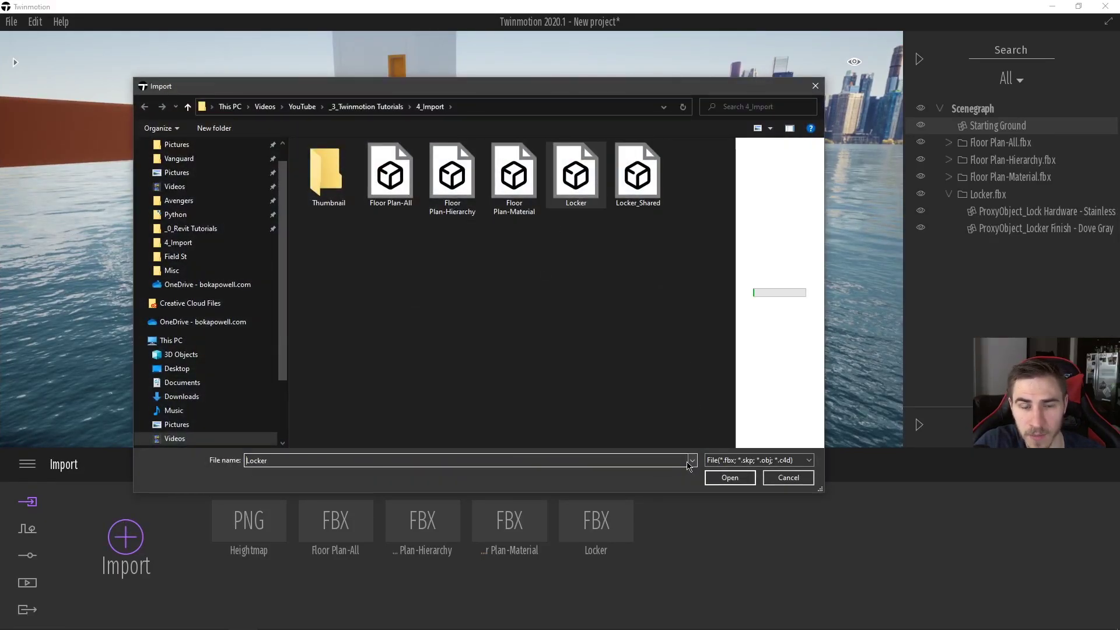
click(622, 207)
click(729, 479)
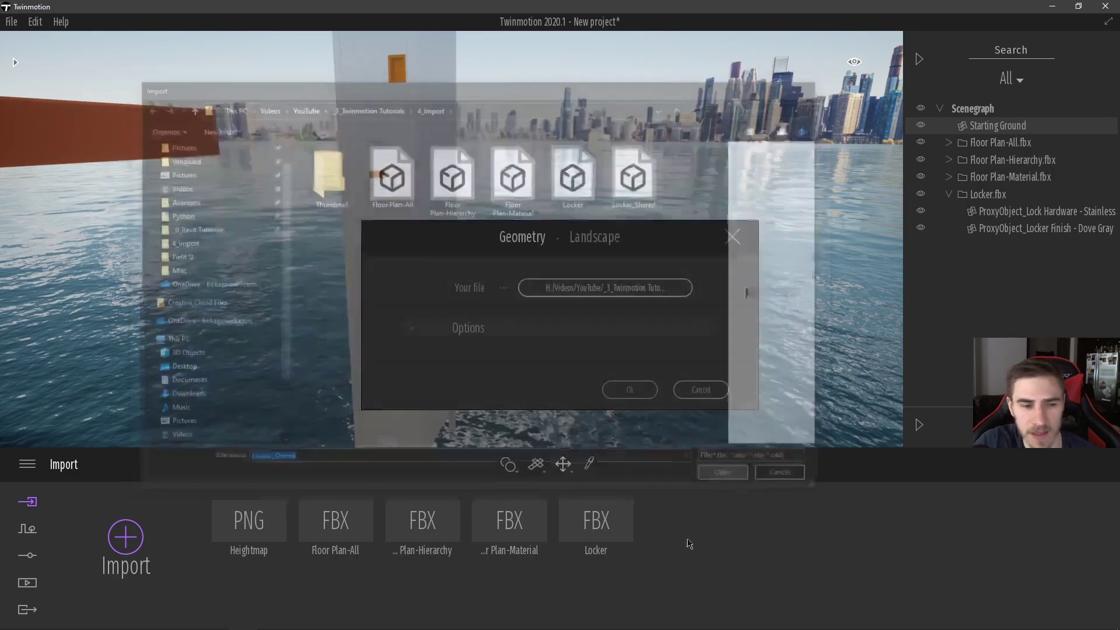
click(415, 330)
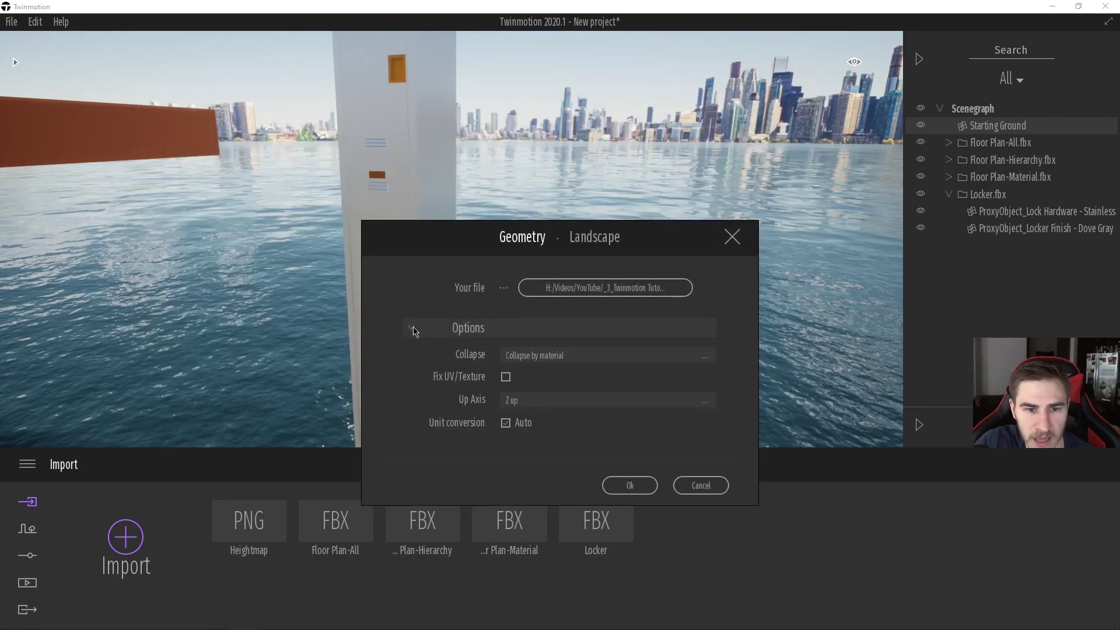
click(559, 358)
click(682, 372)
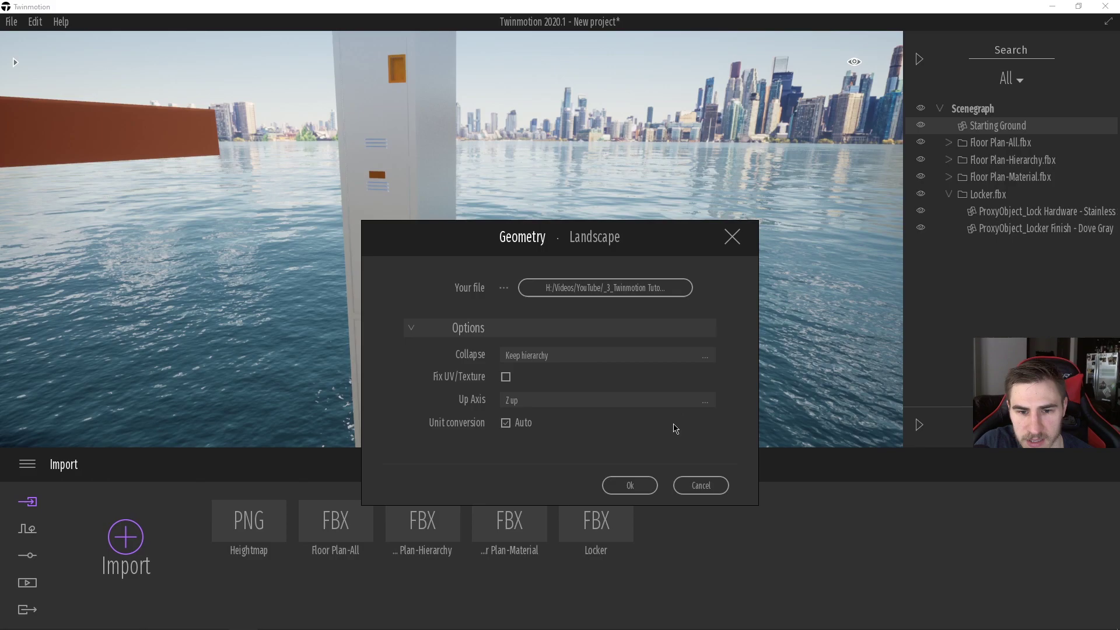
click(632, 486)
click(649, 425)
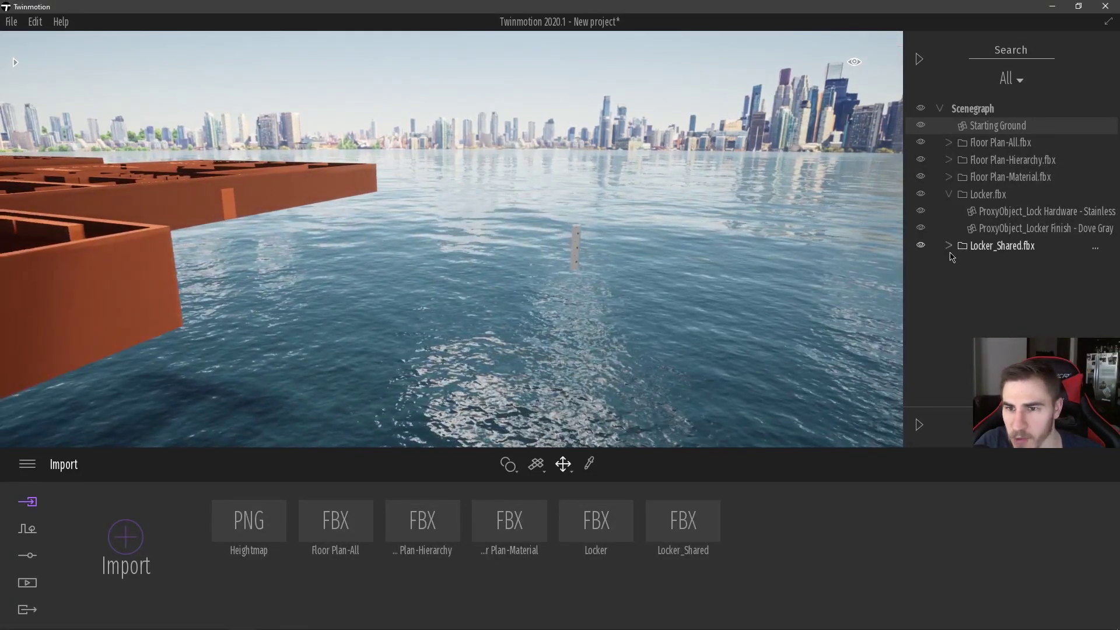
Step: Expand Locker_Shared.fbx and move its LOCKER_SHARED 24x12x18 object onto open water beside the first locker, and deselect it
click(954, 249)
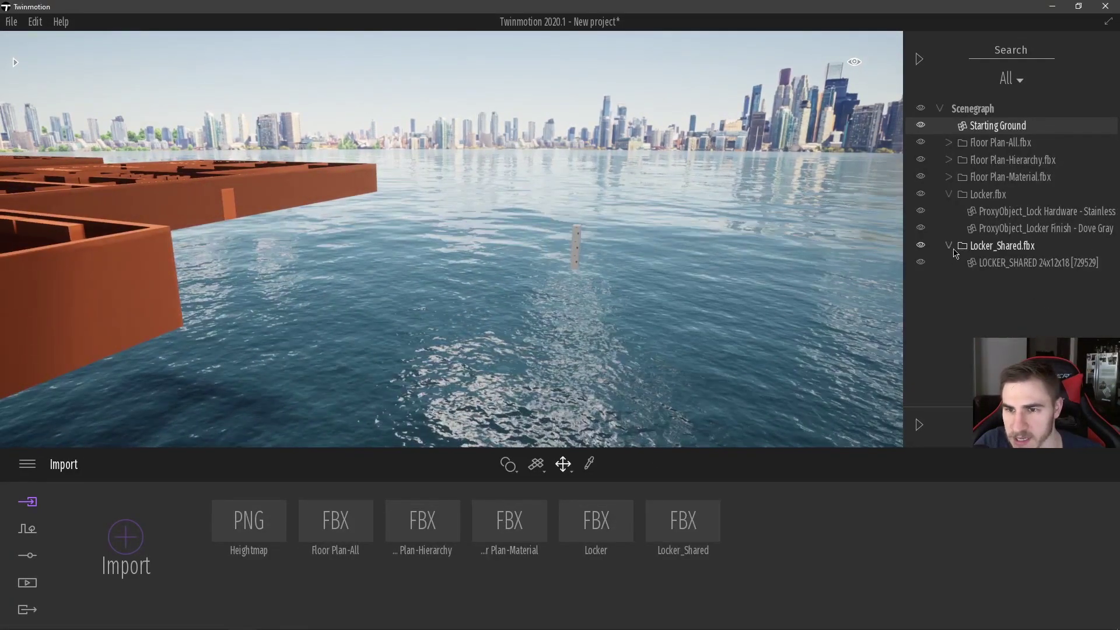
click(1015, 264)
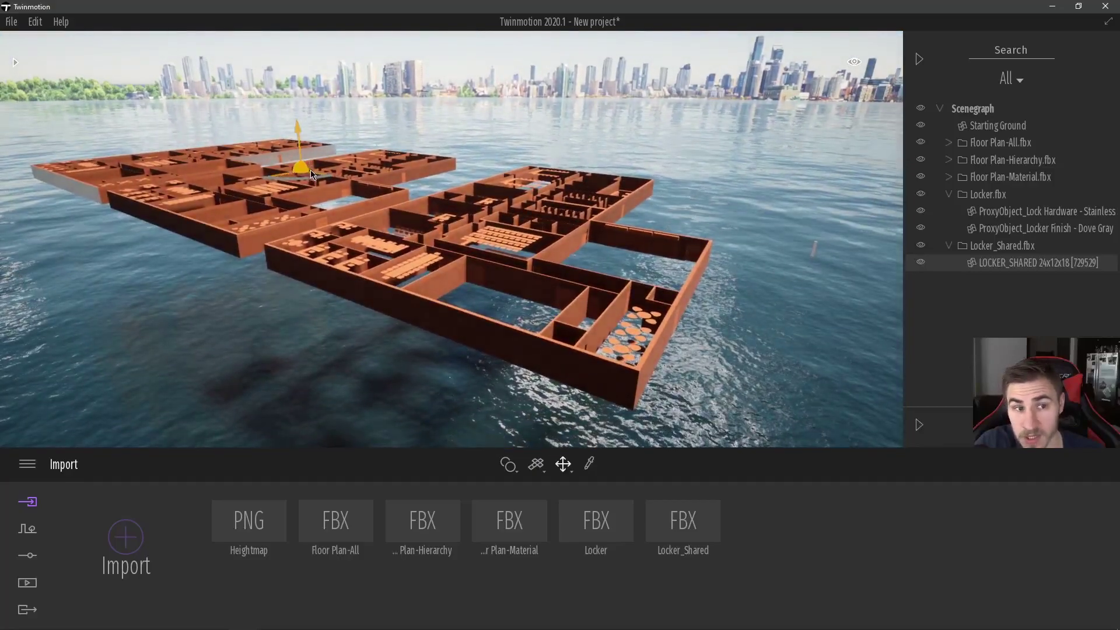
drag(311, 173, 875, 264)
right_drag(875, 264, 837, 289)
key(w)
key(w)
key(w)
key(s)
click(631, 236)
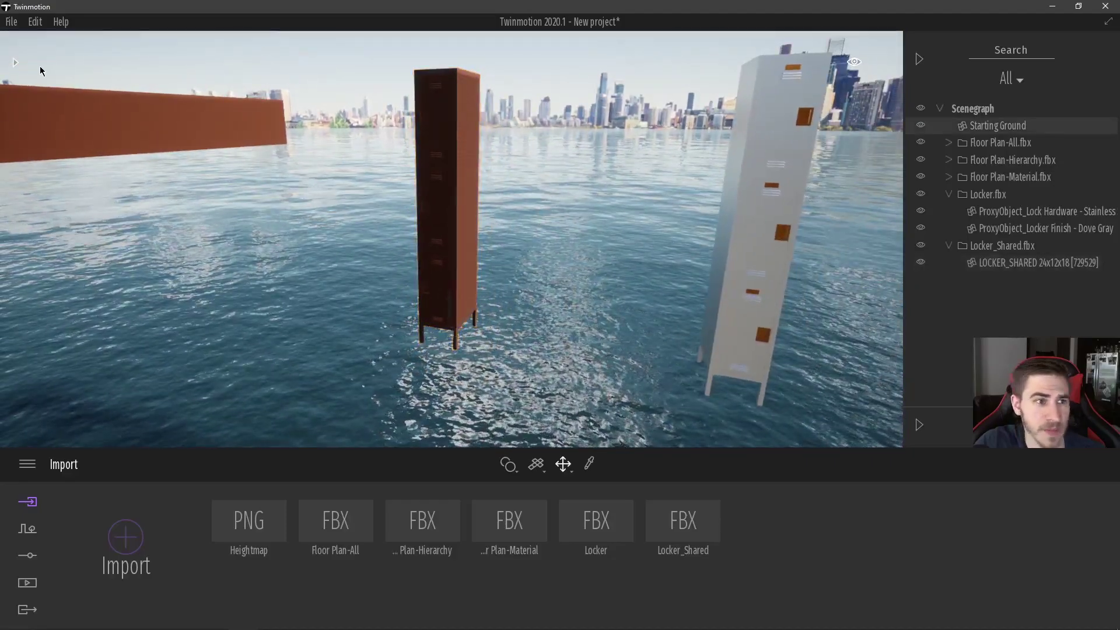
Step: Apply Brushed aluminium 01 to the shared locker's body and compare both lockers side by side
click(15, 63)
mouse_move(76, 164)
mouse_down()
mouse_move(380, 151)
mouse_move(598, 216)
mouse_move(582, 214)
mouse_up()
key(w)
mouse_move(703, 333)
right_down()
mouse_move(747, 333)
mouse_move(700, 334)
right_up()
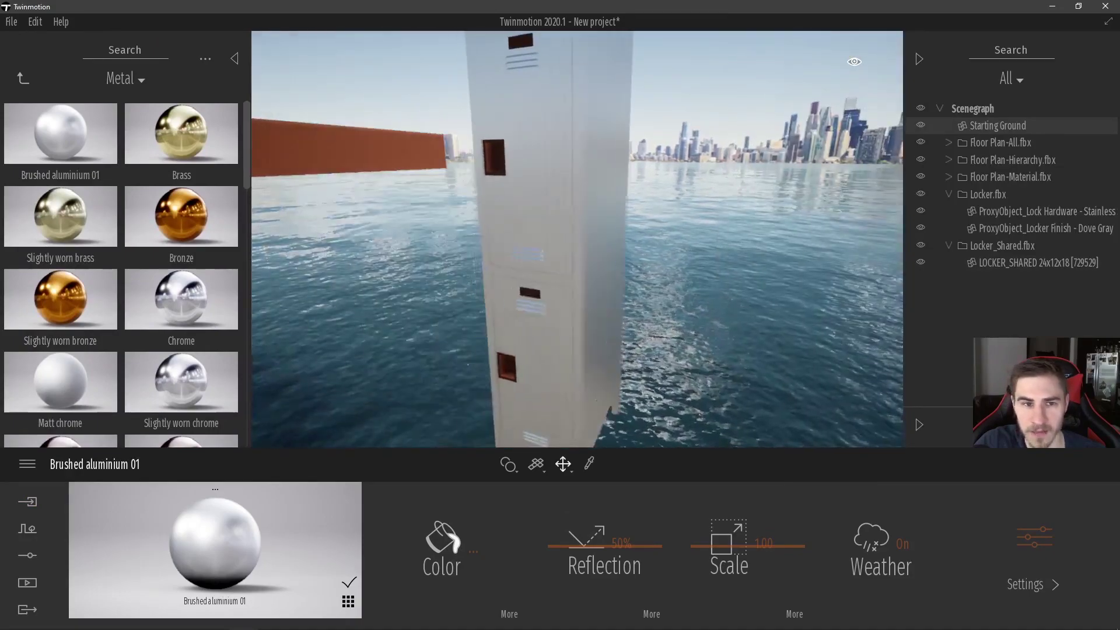
scroll(517, 282, down, 5)
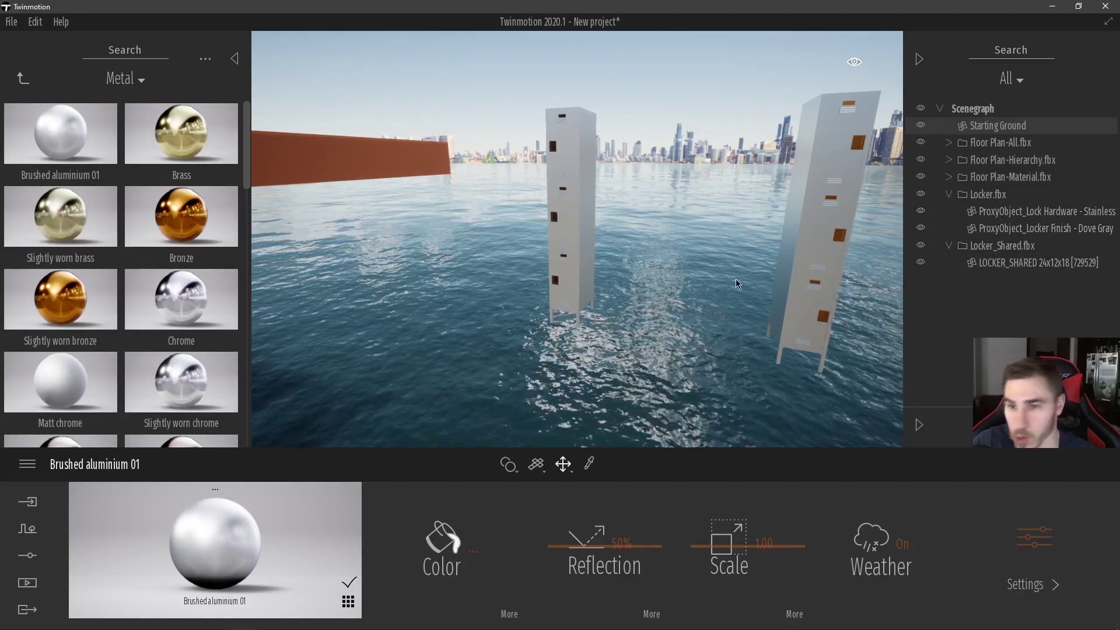
key(s)
key(d)
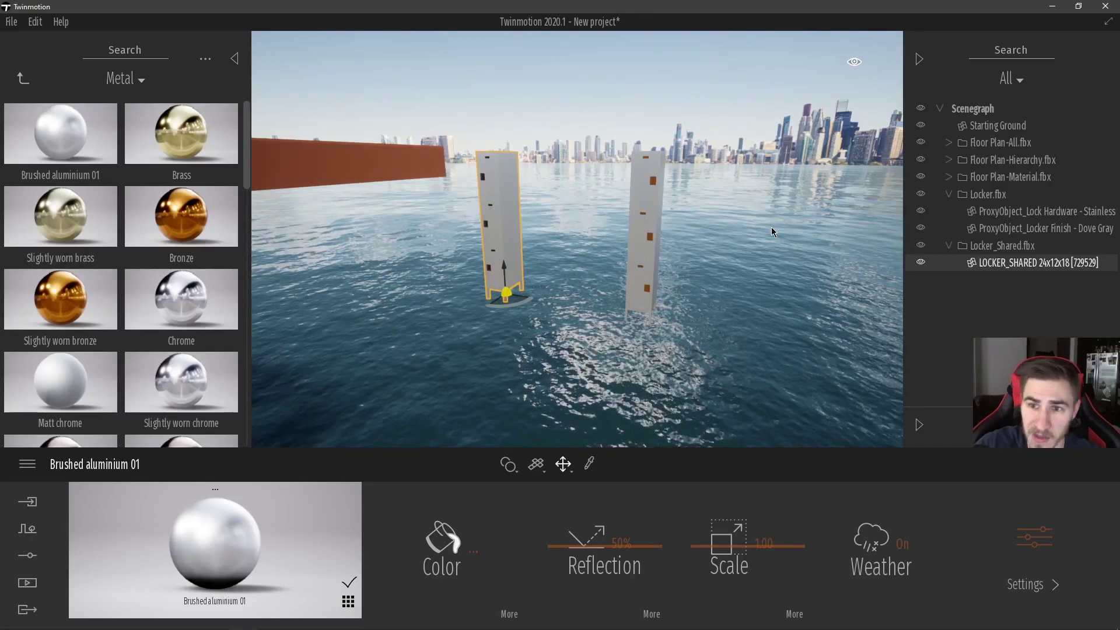
Step: Highlight the Lock Hardware and Locker Finish objects of Locker.fbx alternately to examine which parts each one covers
click(1015, 215)
click(1008, 230)
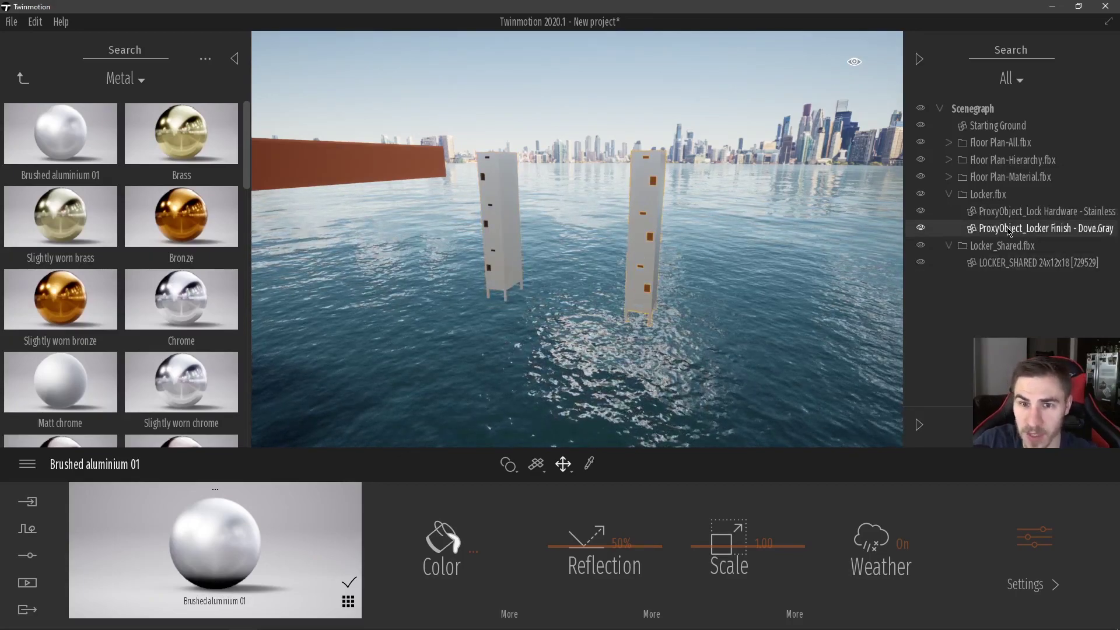
key(w)
key(d)
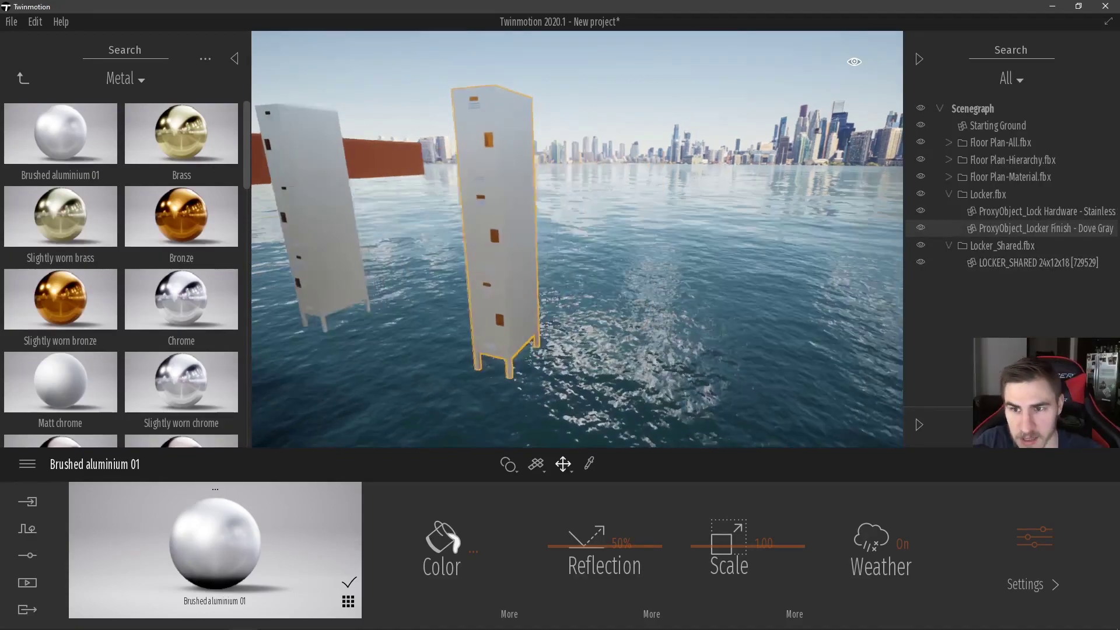
key(a)
click(994, 219)
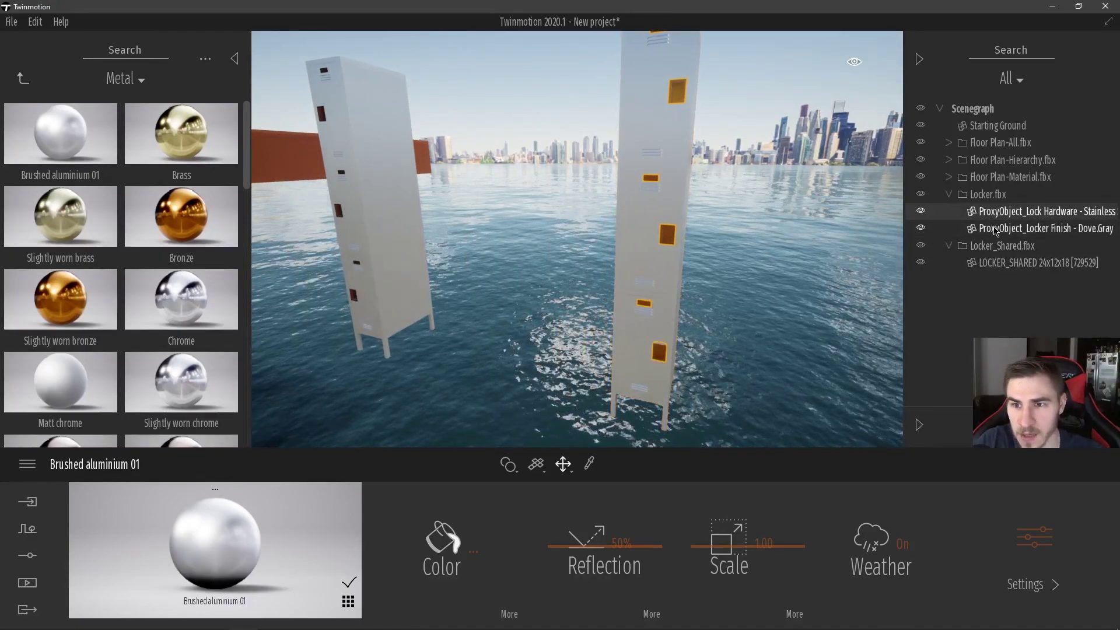
click(995, 231)
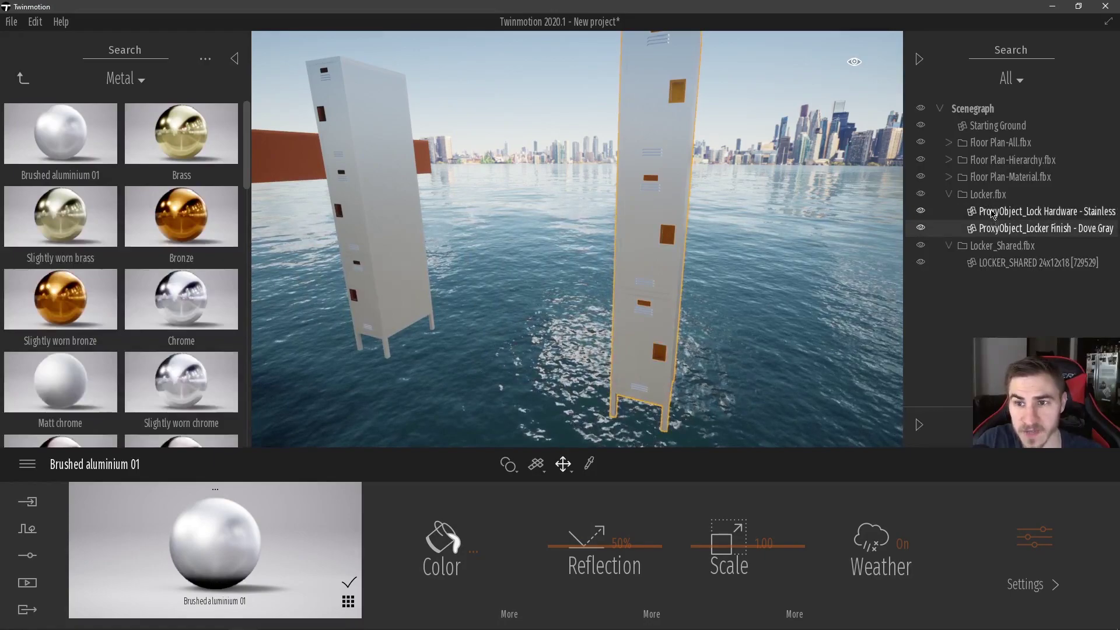
click(993, 214)
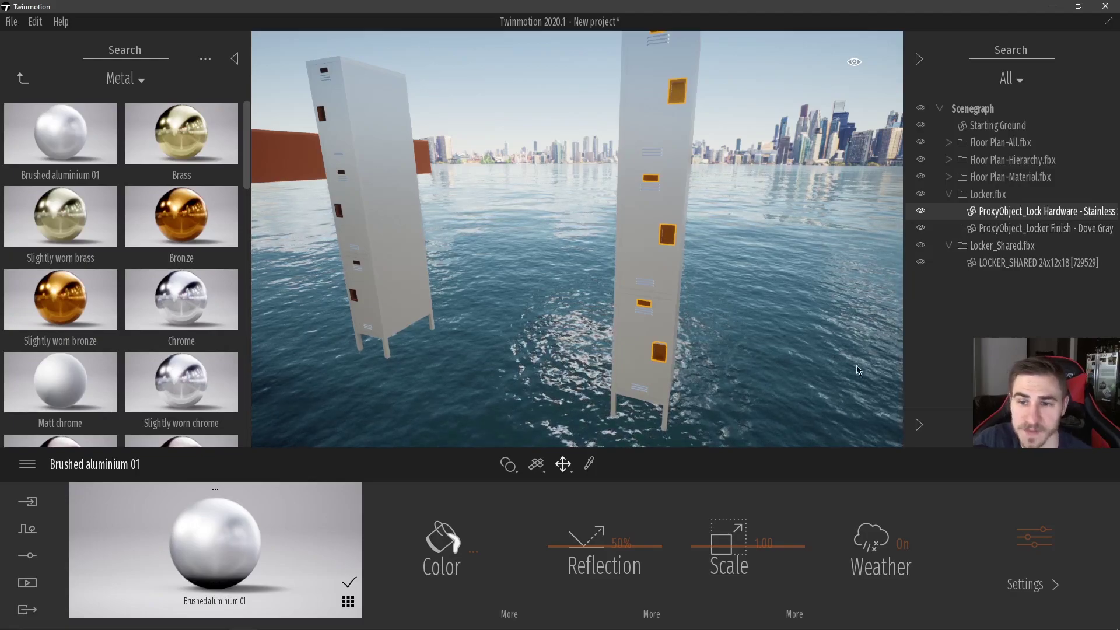
Step: Highlight the LOCKER_SHARED 24x12x18 object, examine the shared locker from several angles, and return to an overview of the floor plans
click(1011, 265)
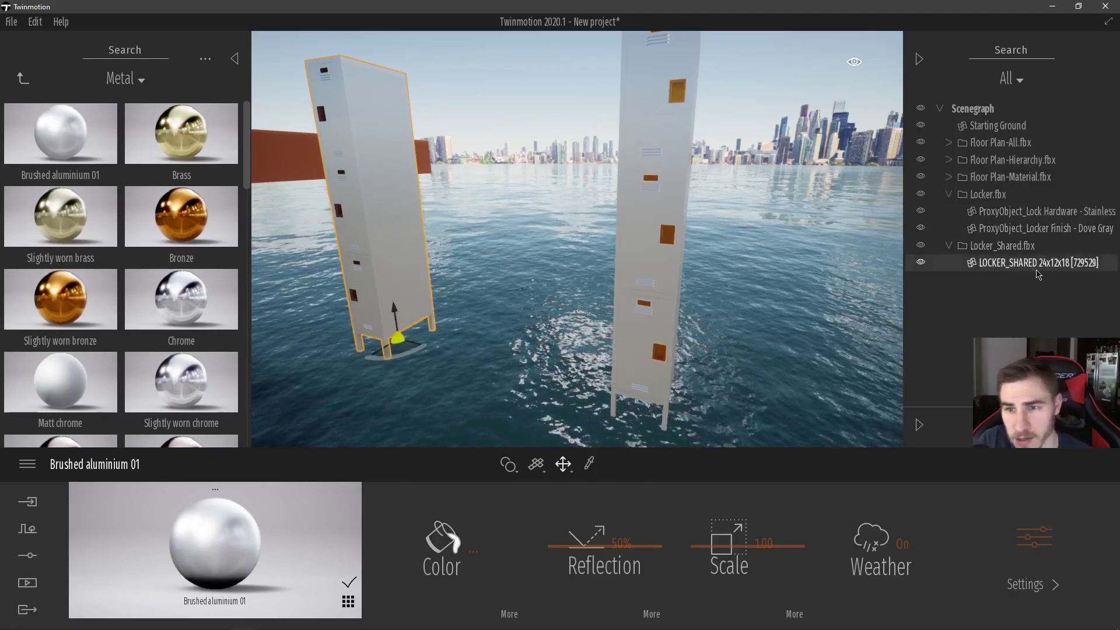
key(a)
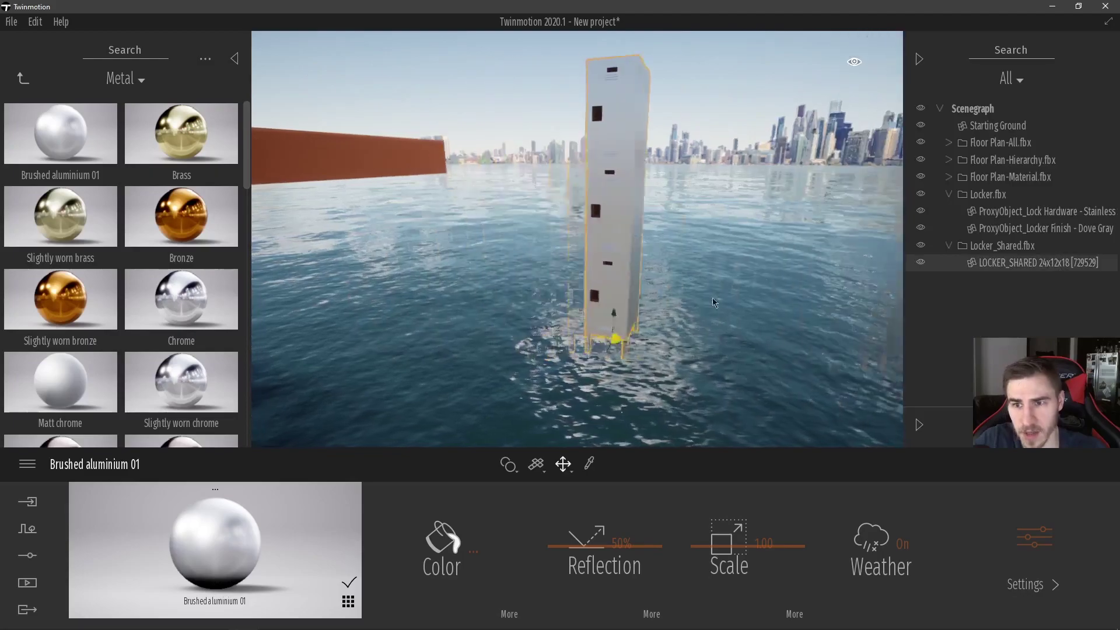
key(d)
right_drag(784, 286, 668, 290)
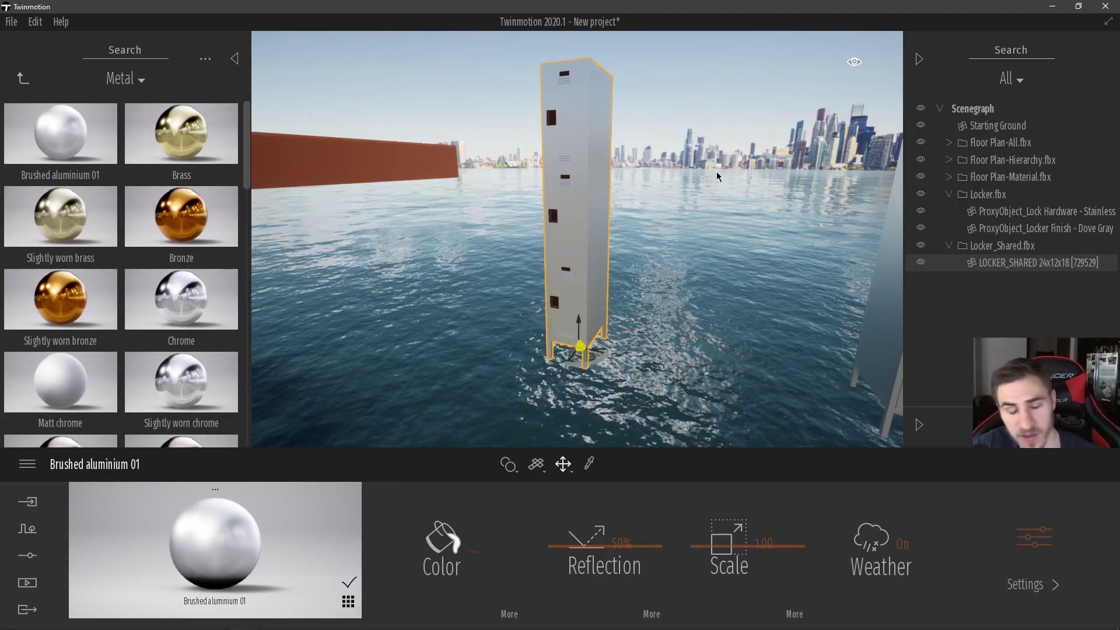
key(s)
right_drag(737, 351, 690, 341)
key(a)
click(692, 339)
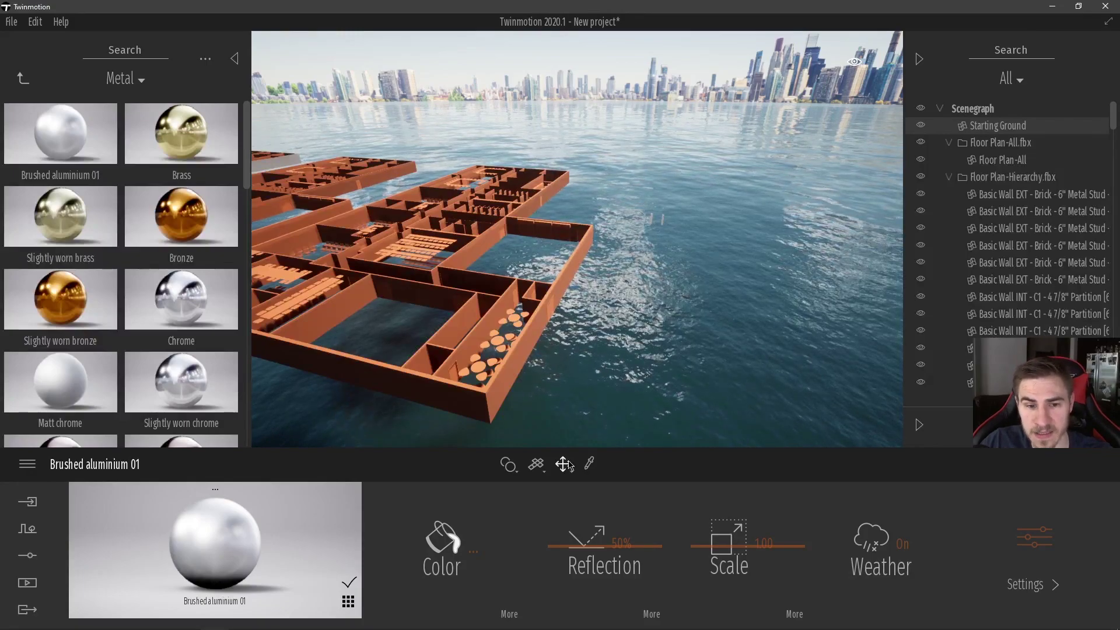
Step: Show the list of imported files and examine the relocate, delete and refresh options of the Locker_Shared import
click(29, 500)
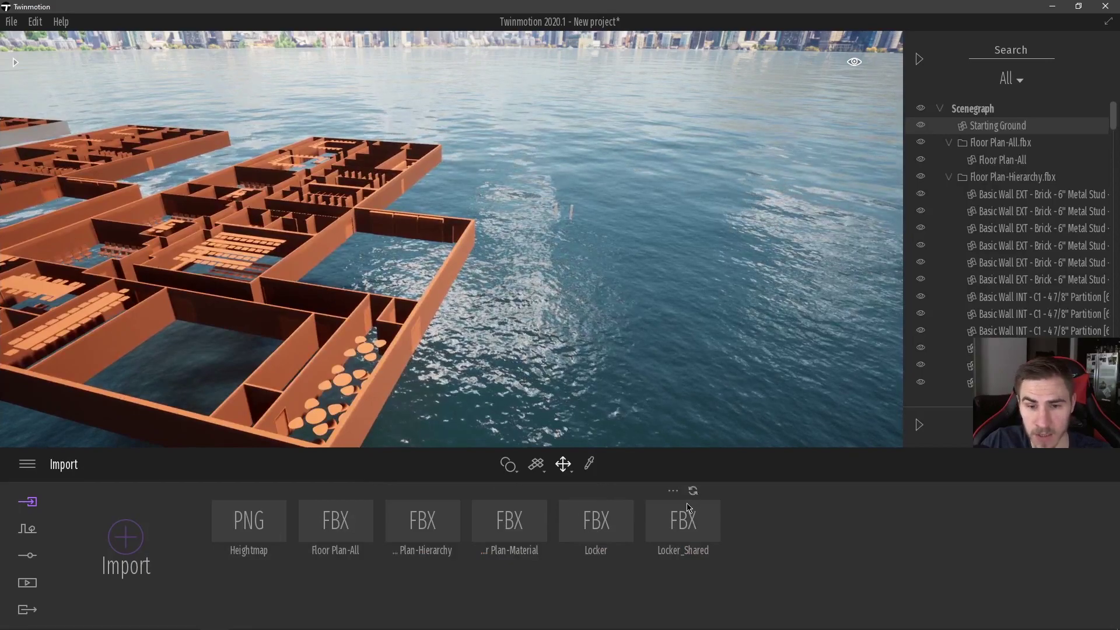
click(674, 493)
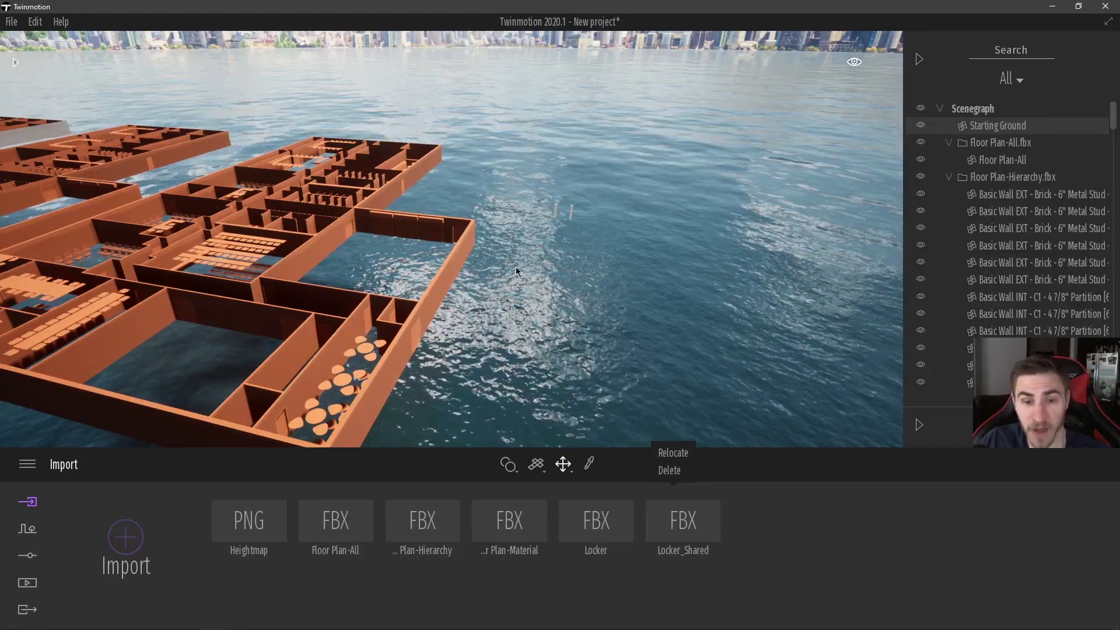
click(753, 536)
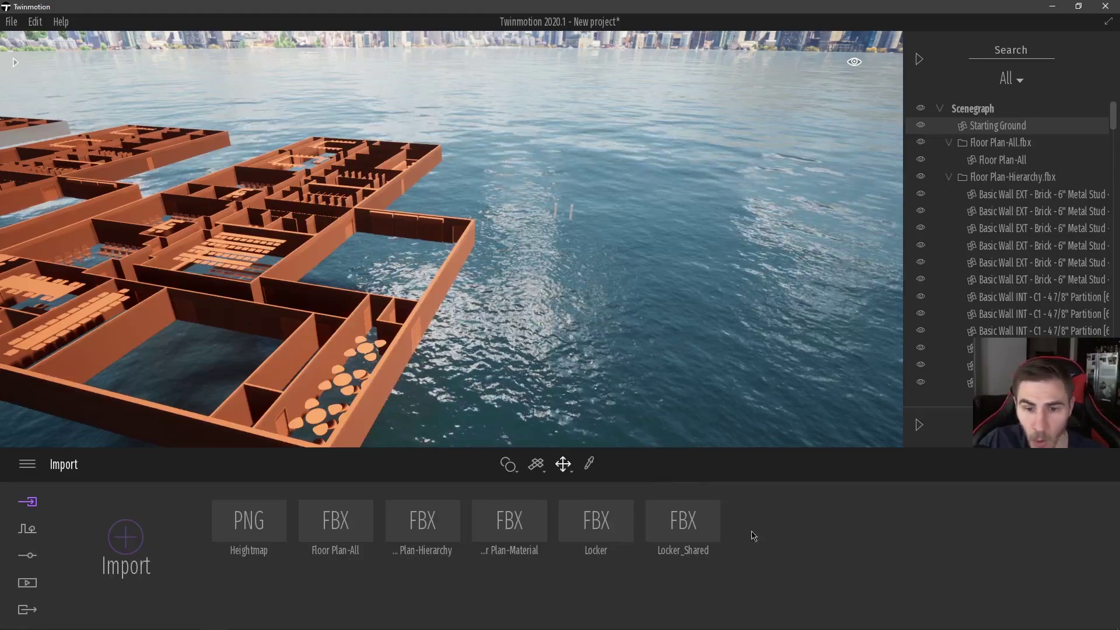
mouse_move(693, 493)
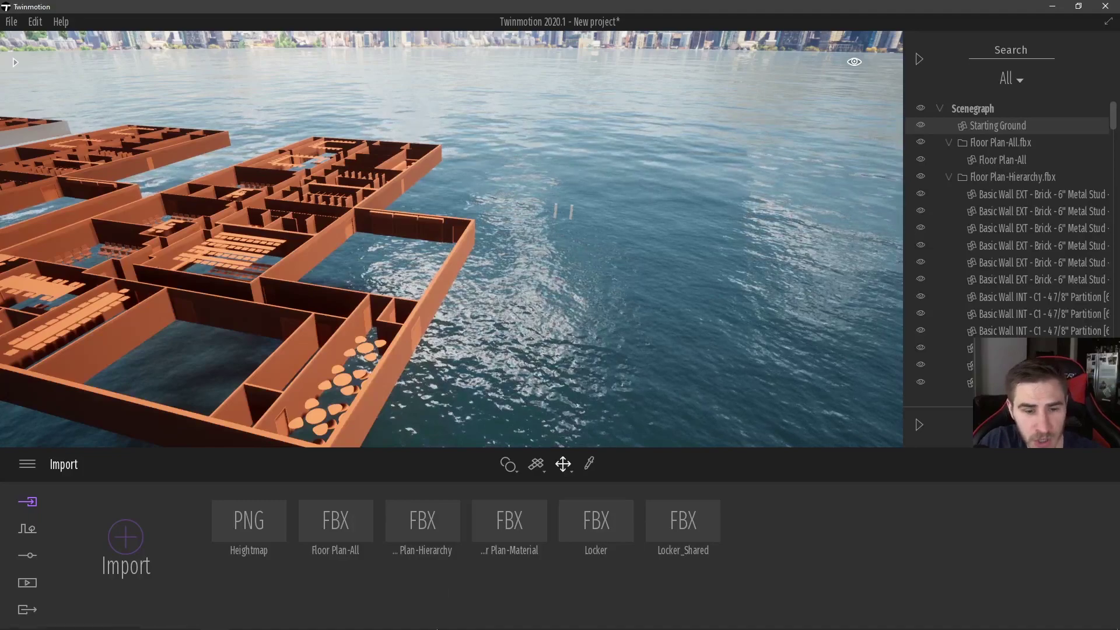
Step: Switch to Revit and move the projecting wing's outer end wall outward, to about 30'-6" from the adjacent parallel wall
click(158, 619)
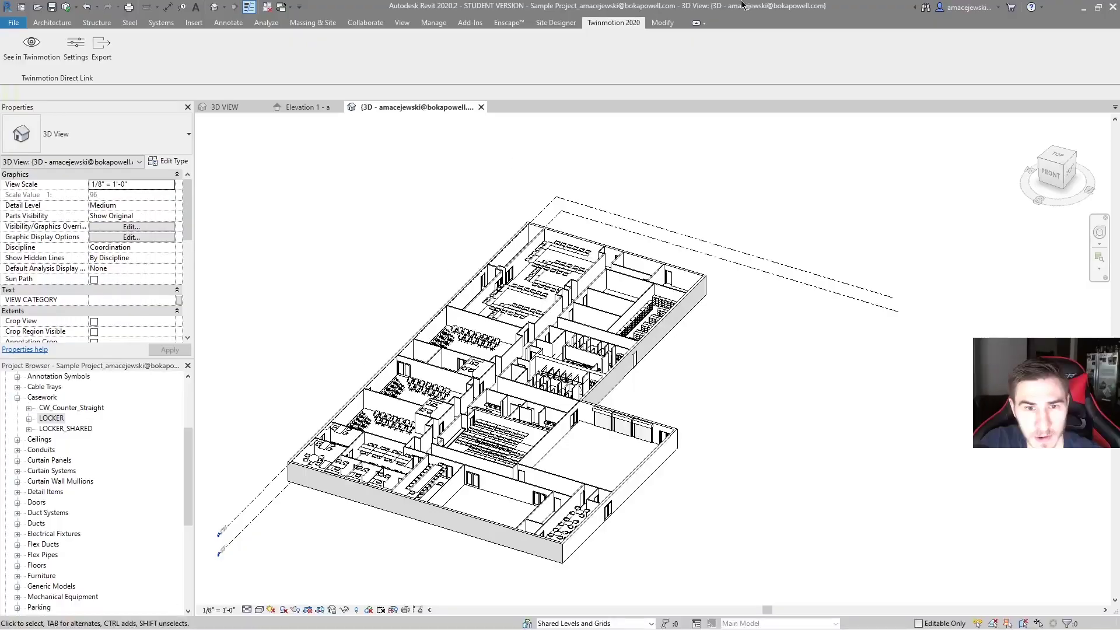
scroll(687, 493, up, 3)
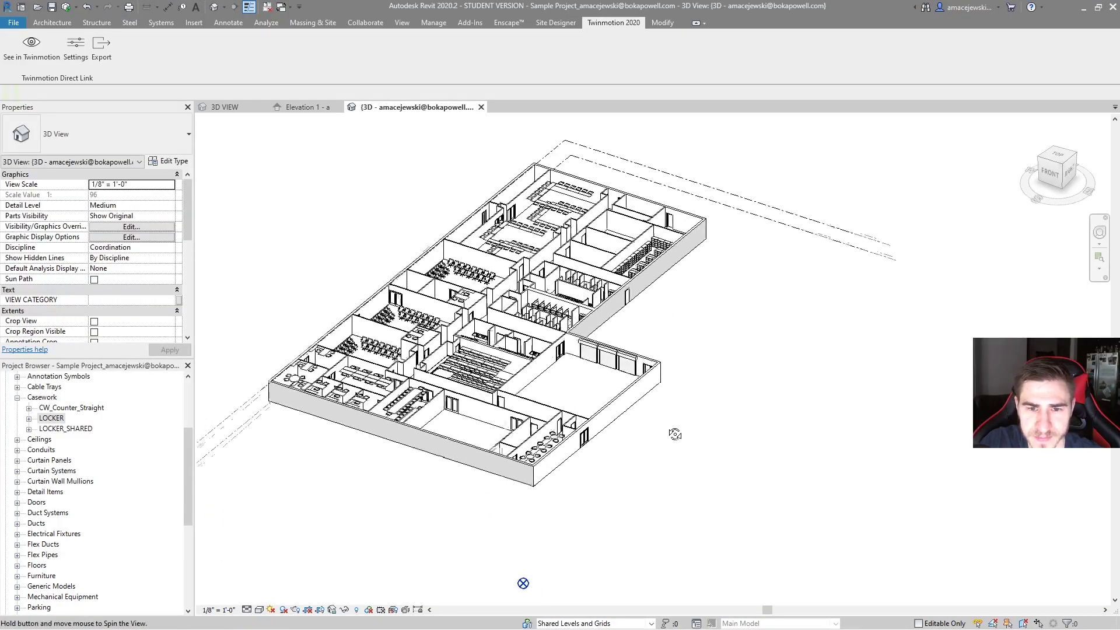
scroll(658, 415, down, 3)
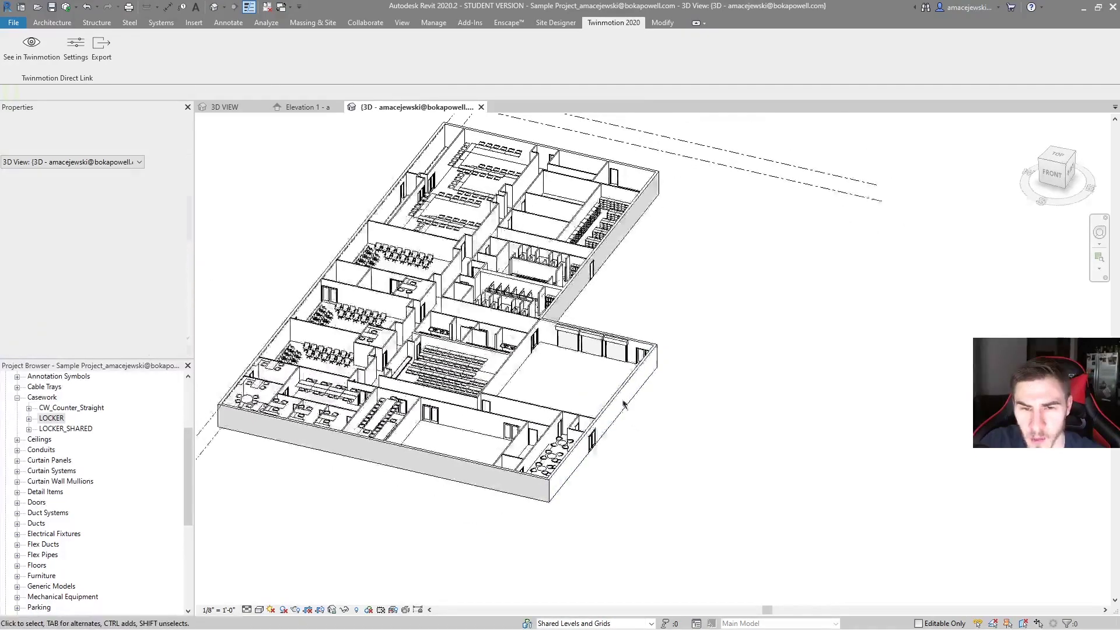
drag(618, 396, 680, 408)
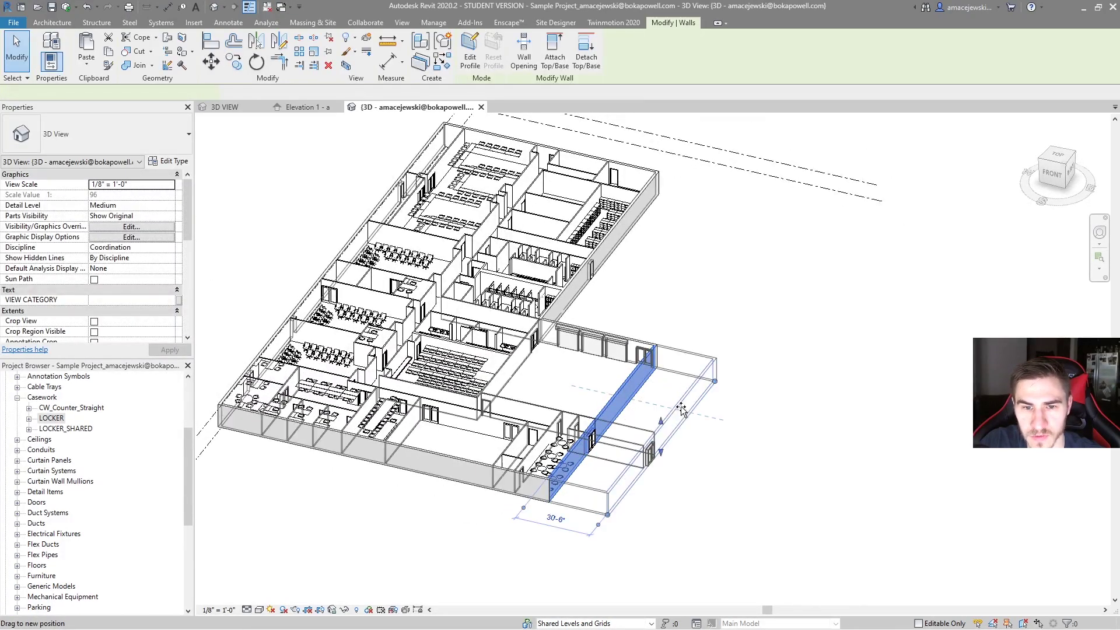
click(849, 495)
middle_drag(806, 360, 805, 370)
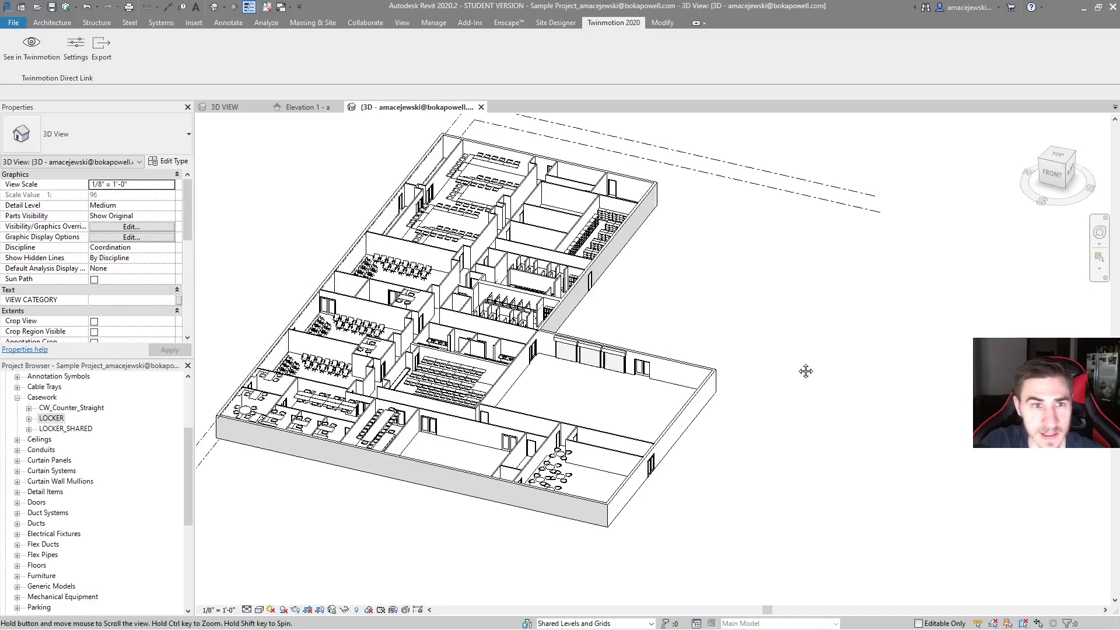
Step: Export the 3D view as FBX without saving the project, overwriting the existing Floor Plan-Material.fbx in the 4_Import folder
click(12, 23)
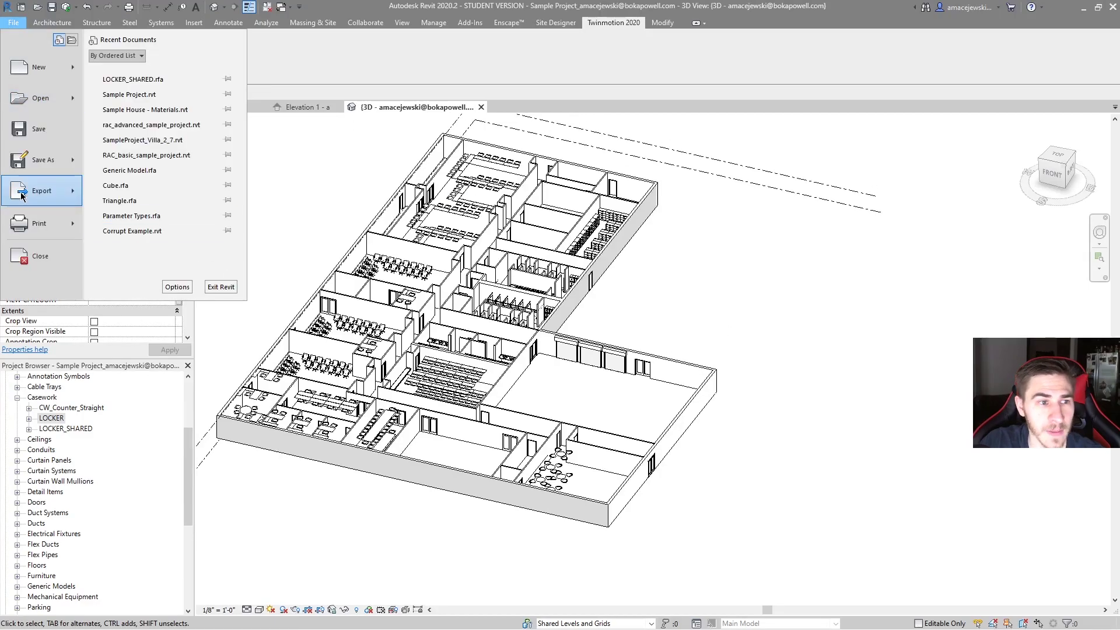
mouse_move(22, 196)
click(155, 127)
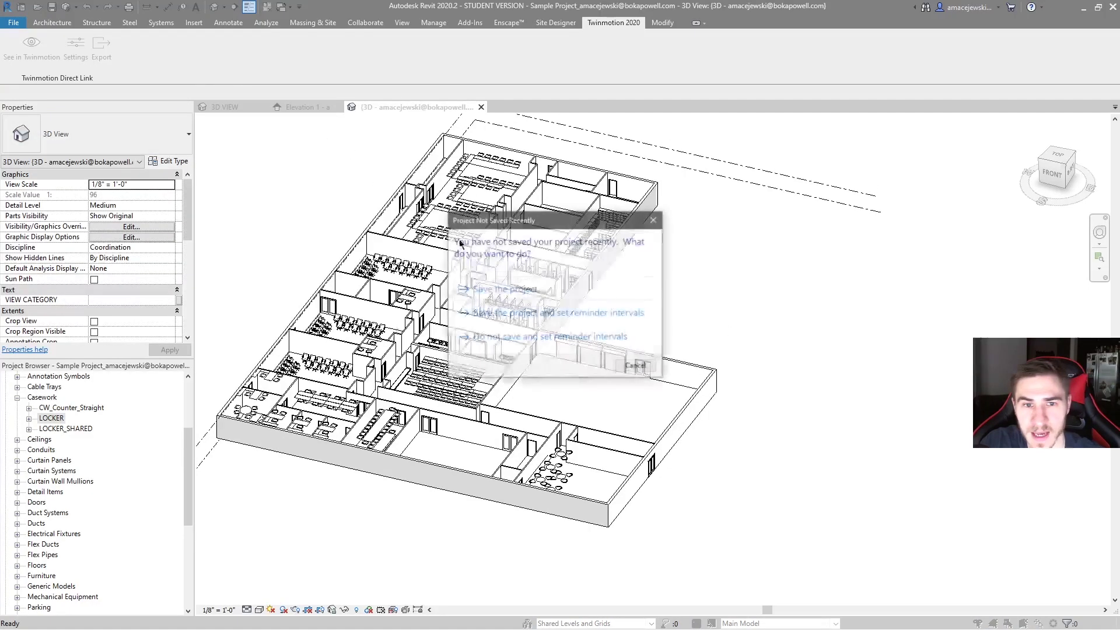
click(633, 363)
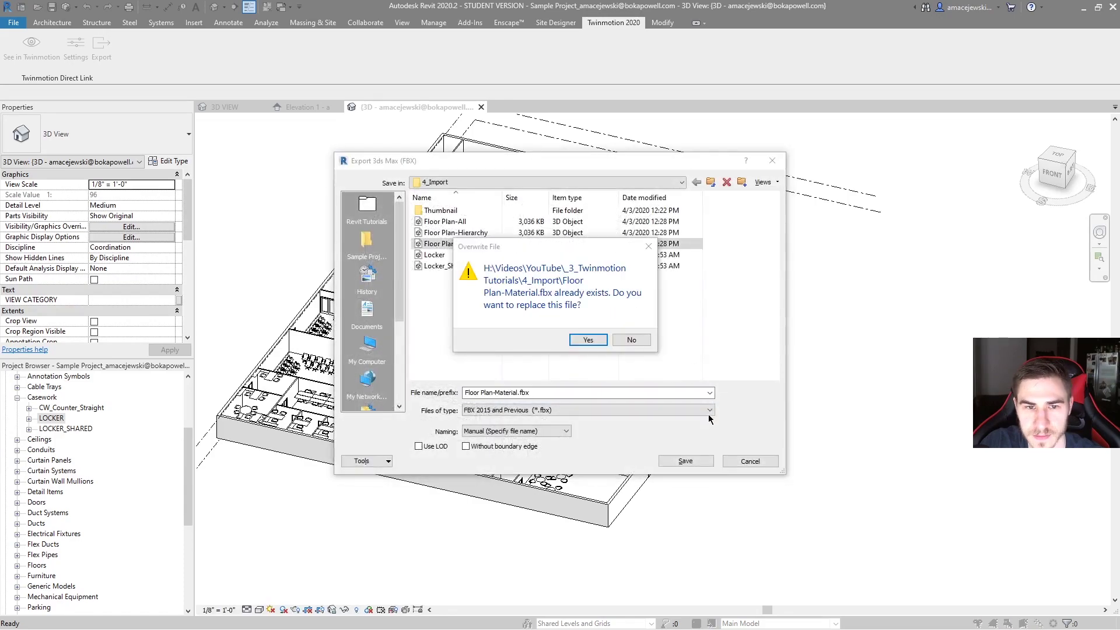
click(587, 341)
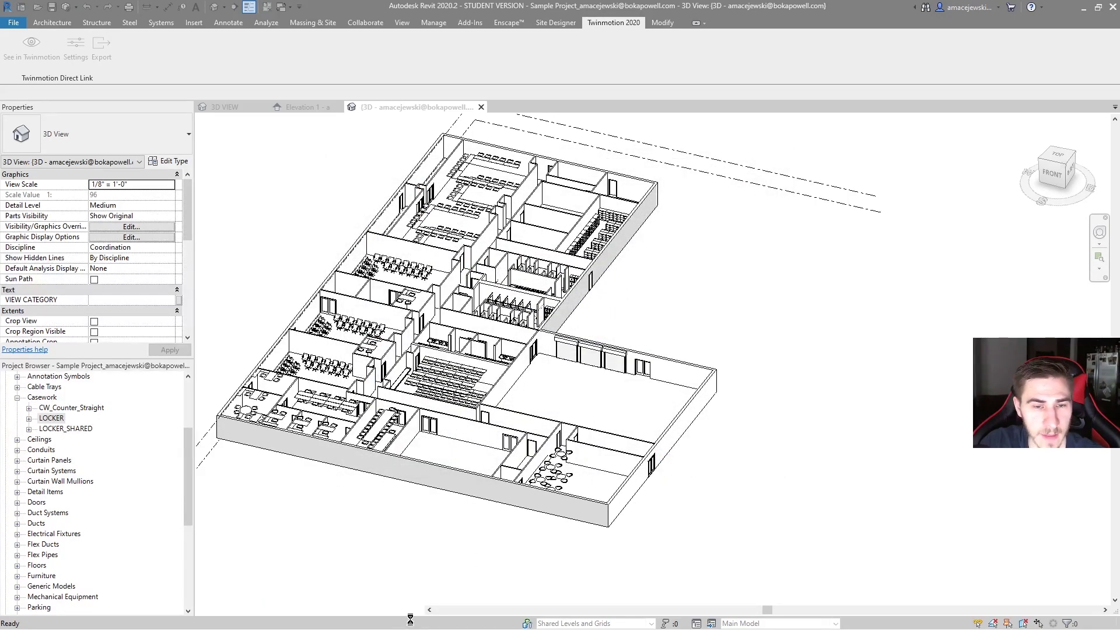
Step: Switch back to Twinmotion and refresh the Floor Plan-Material import from its re-exported file
key(alt+Tab)
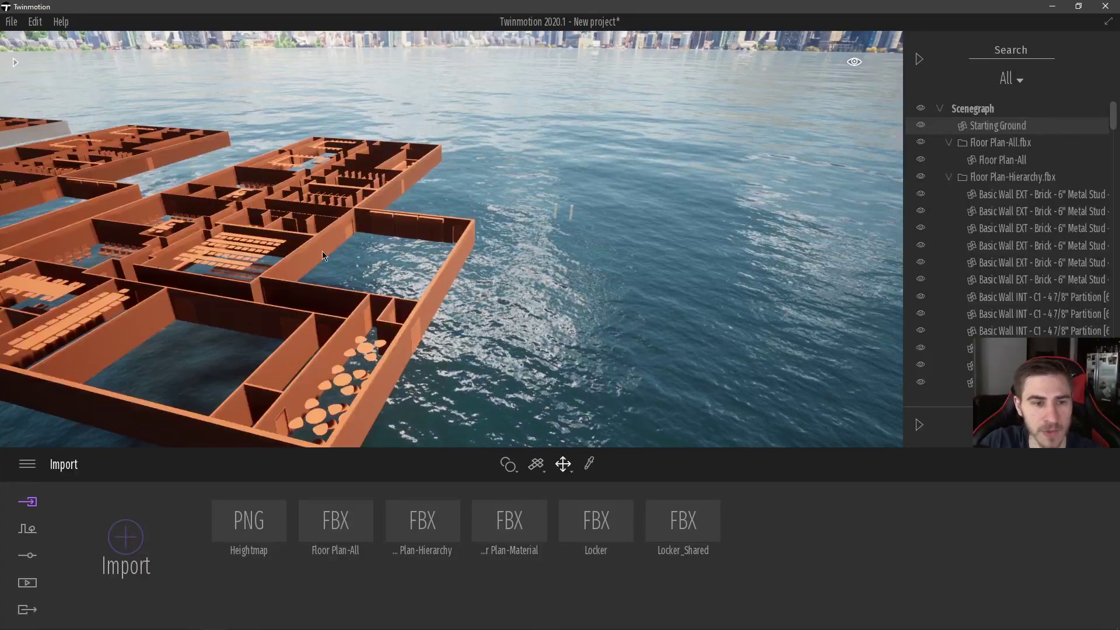
mouse_move(479, 539)
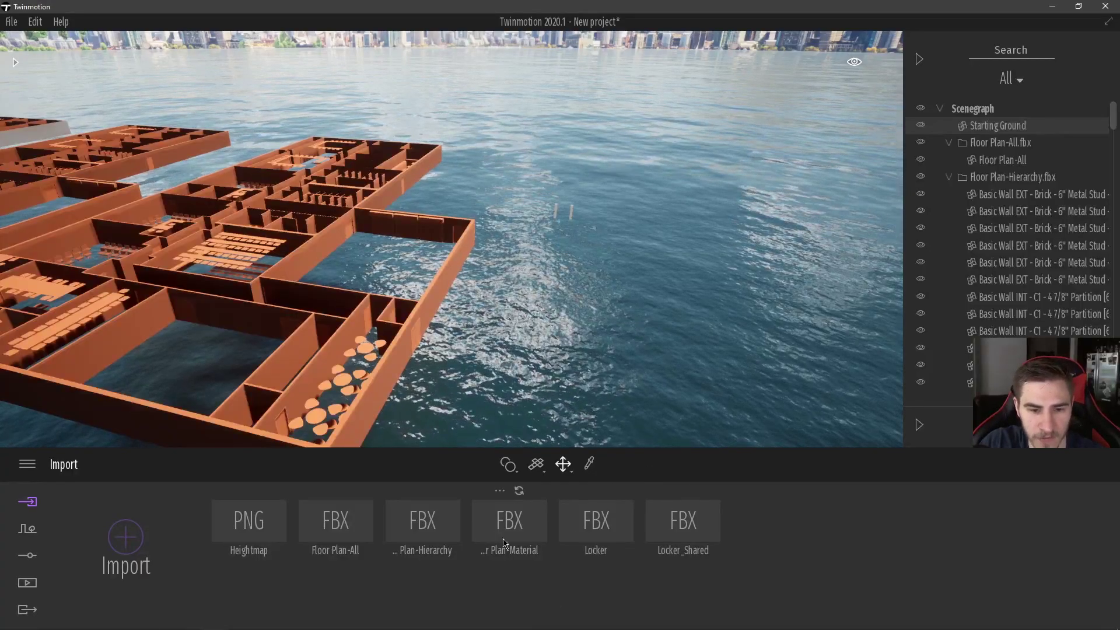
click(519, 492)
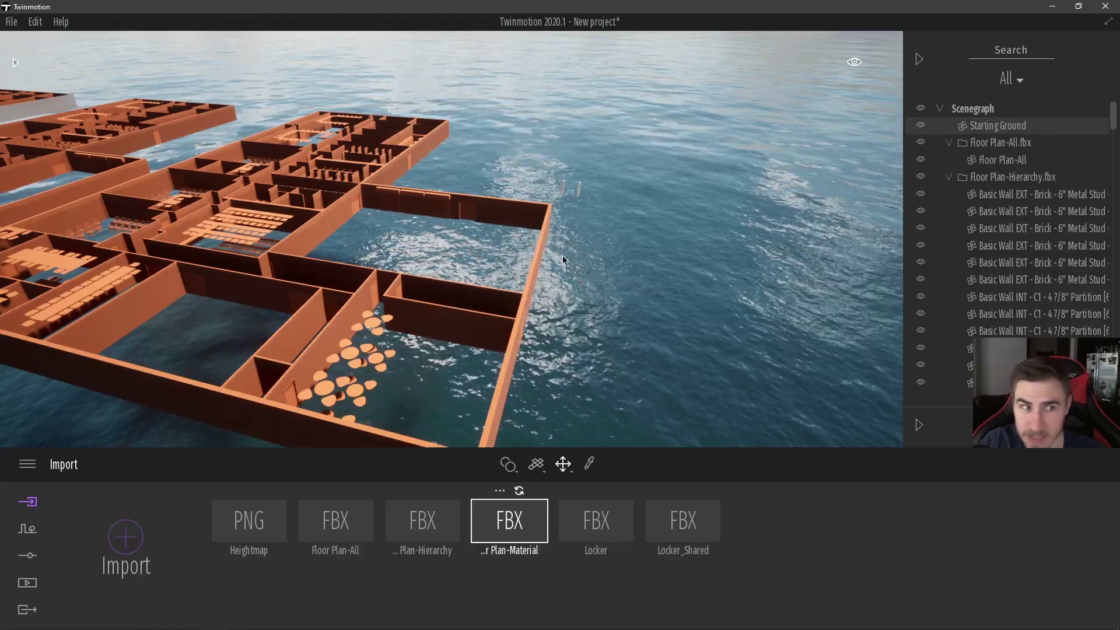
right_drag(562, 314, 561, 314)
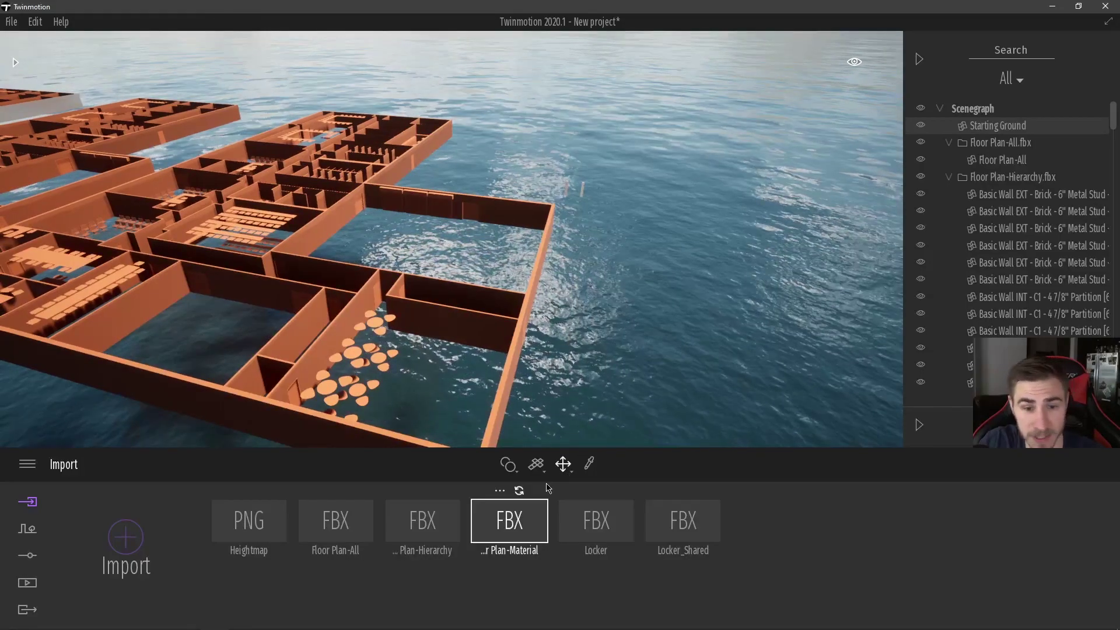